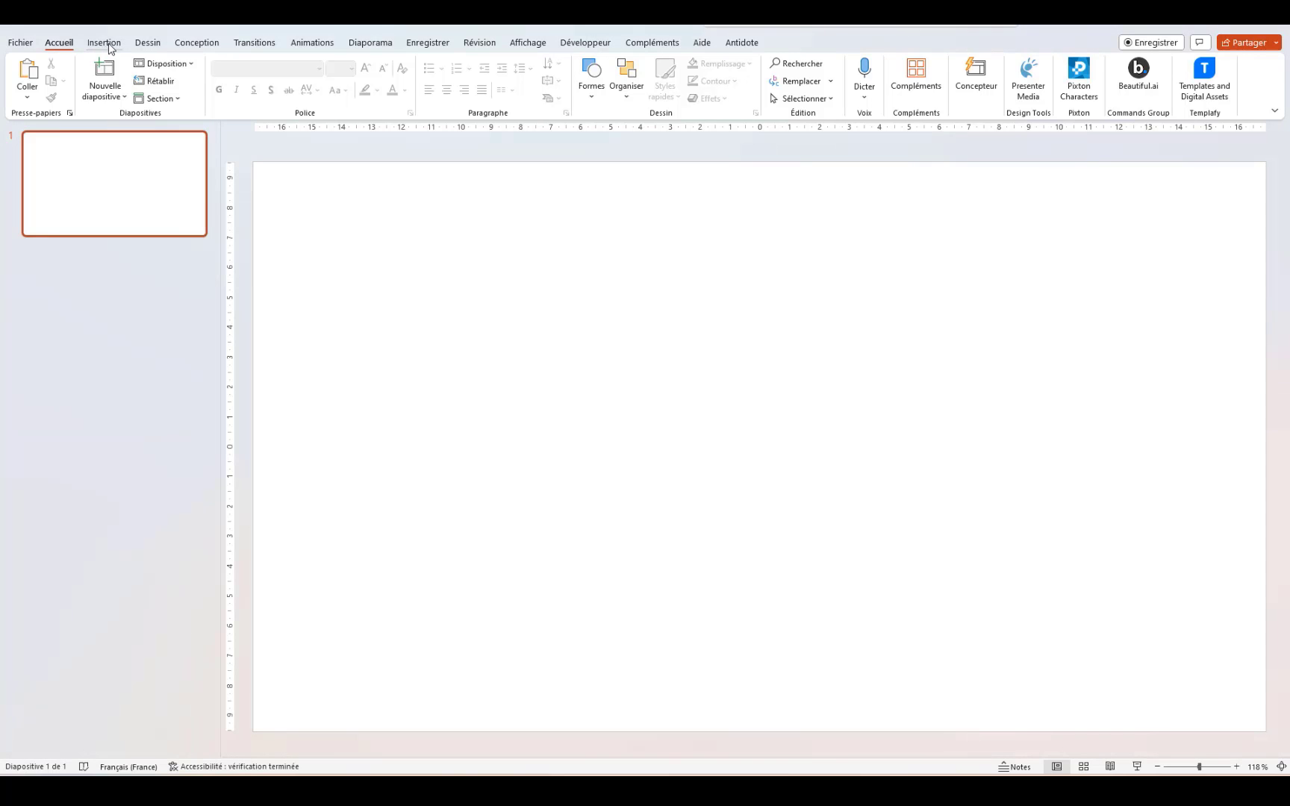
Step: Open the stock cartoon character images and filter them to the Appareil category
click(109, 46)
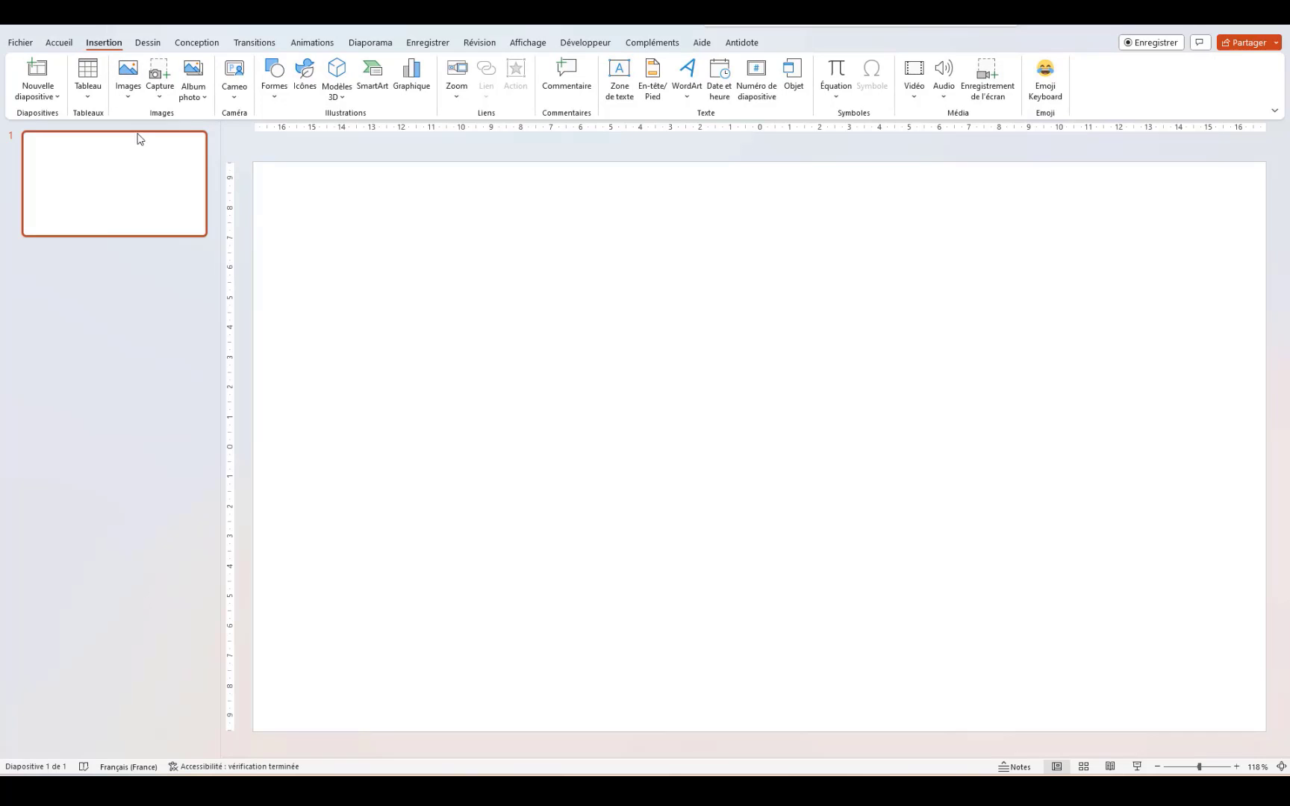
click(129, 94)
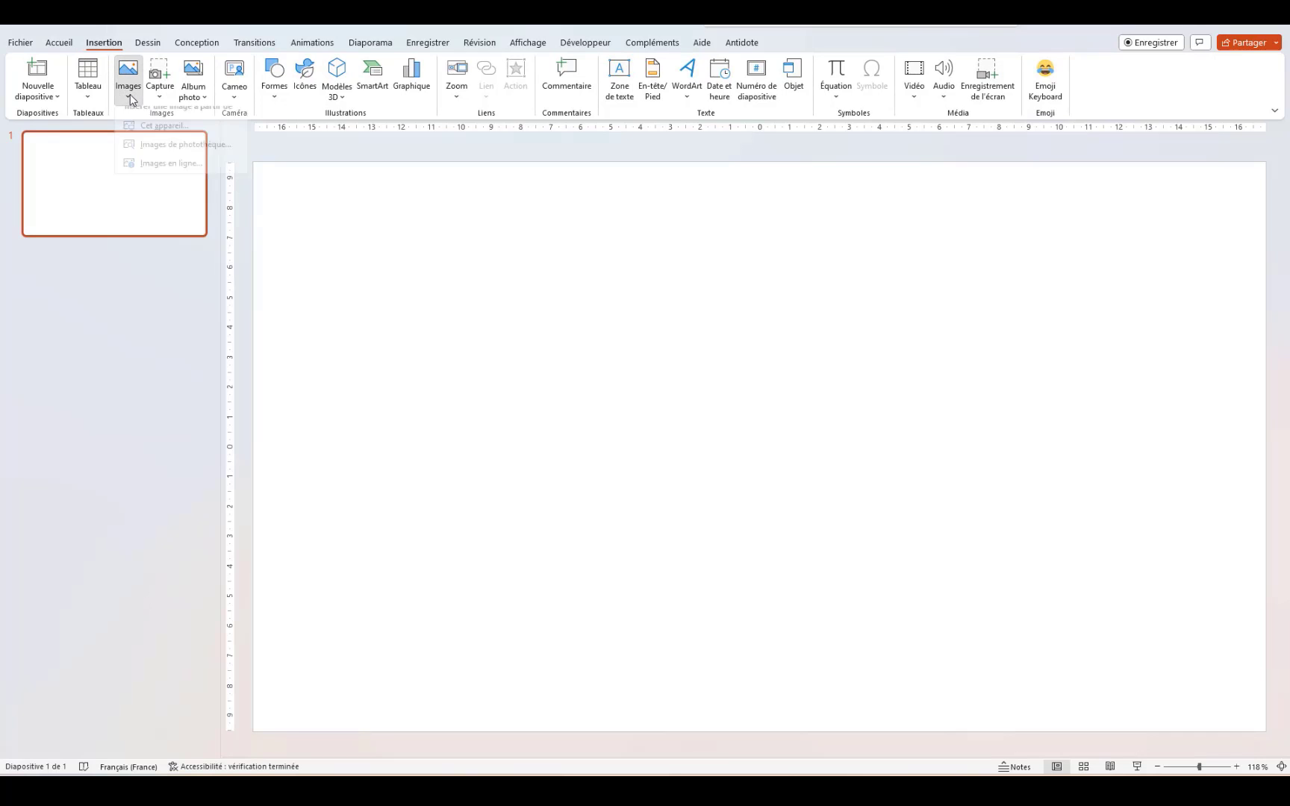
click(174, 157)
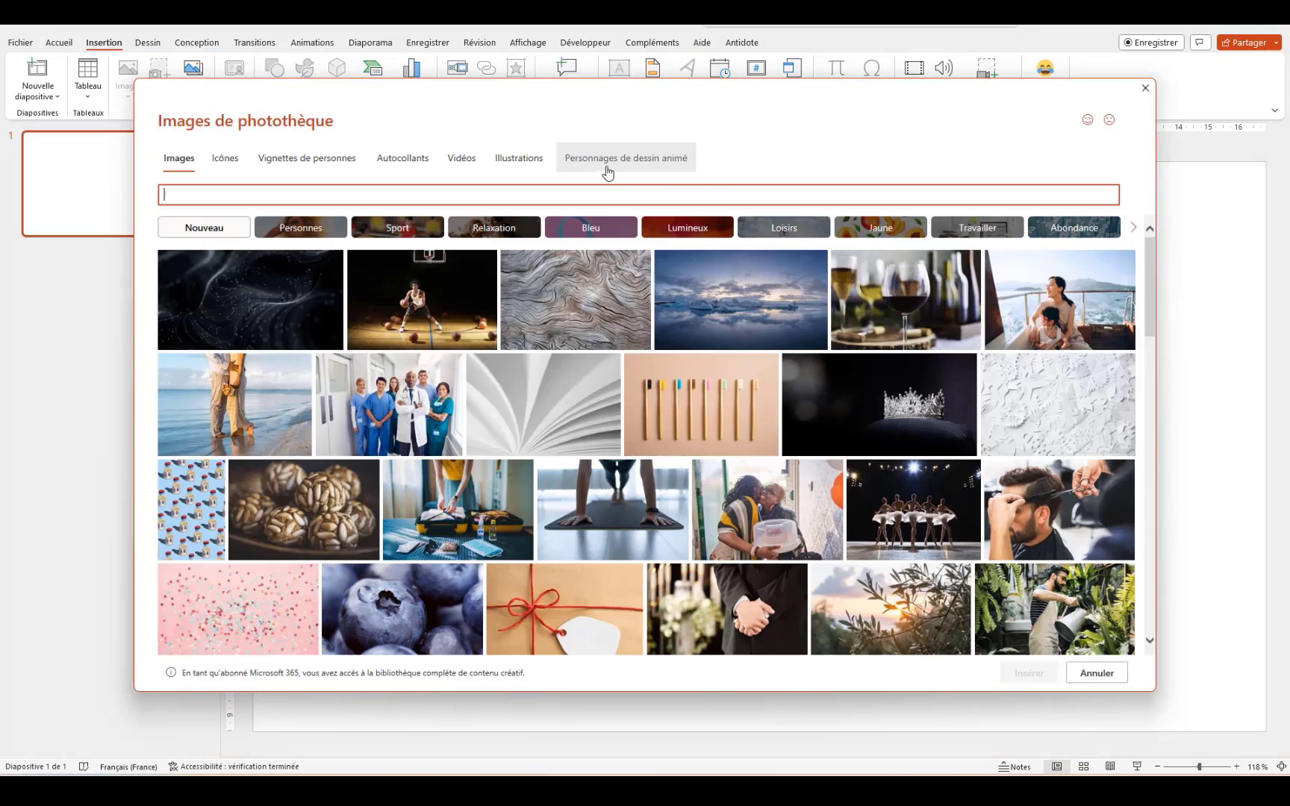
click(612, 166)
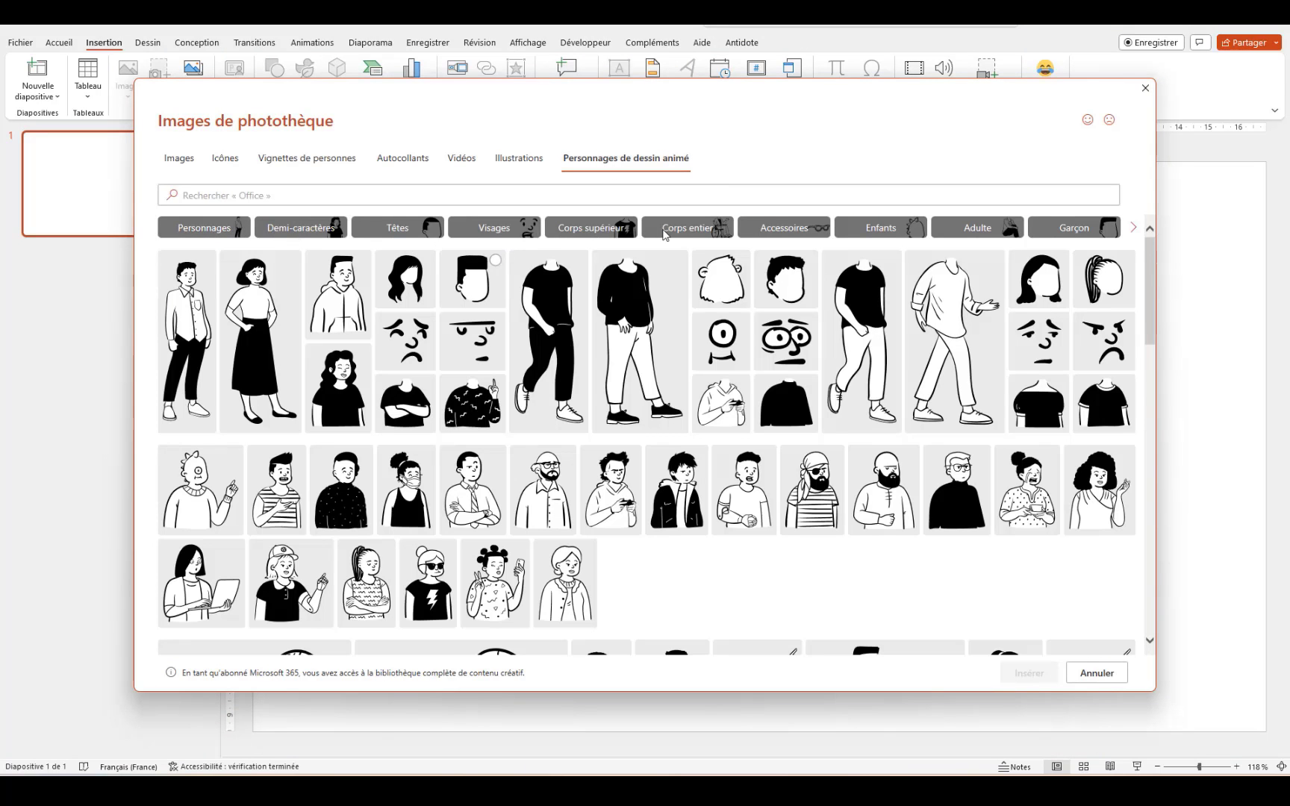
click(794, 235)
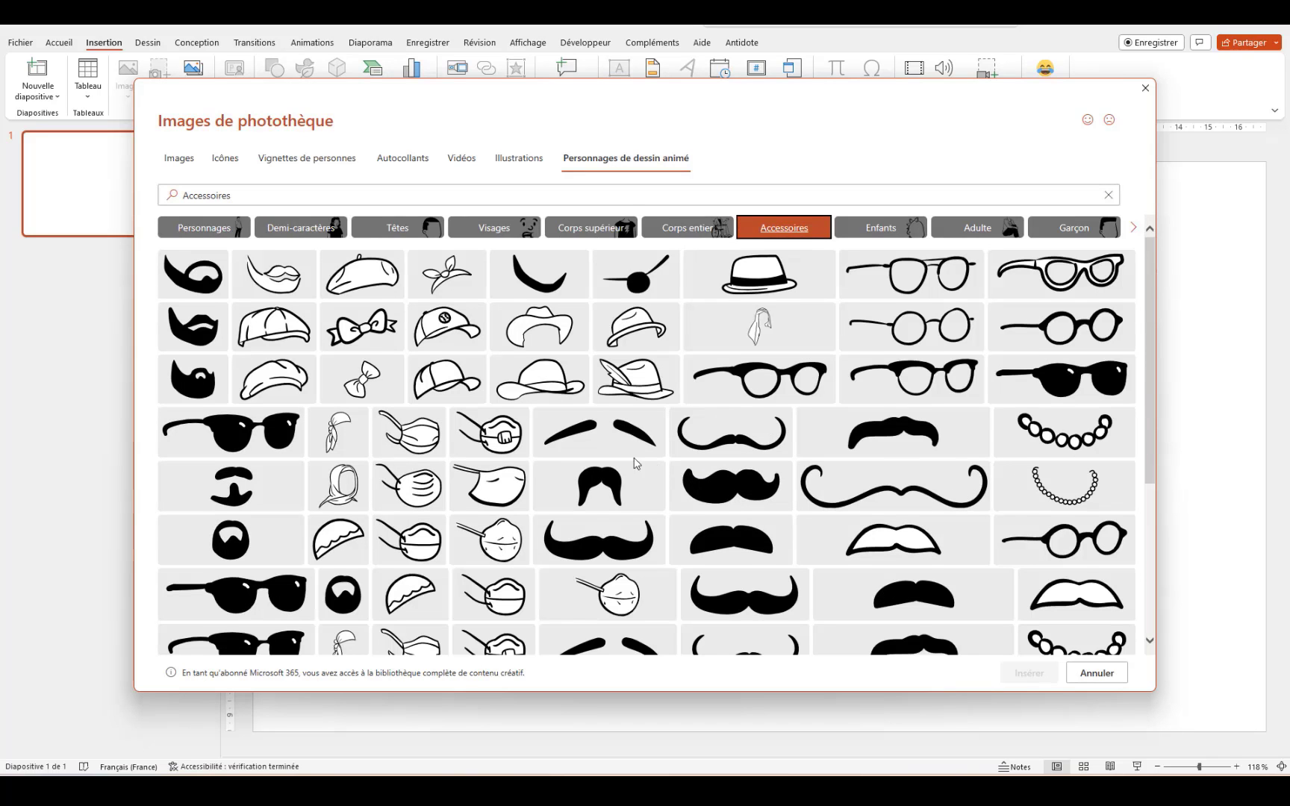
scroll(635, 463, down, 4)
scroll(794, 347, up, 4)
click(1134, 232)
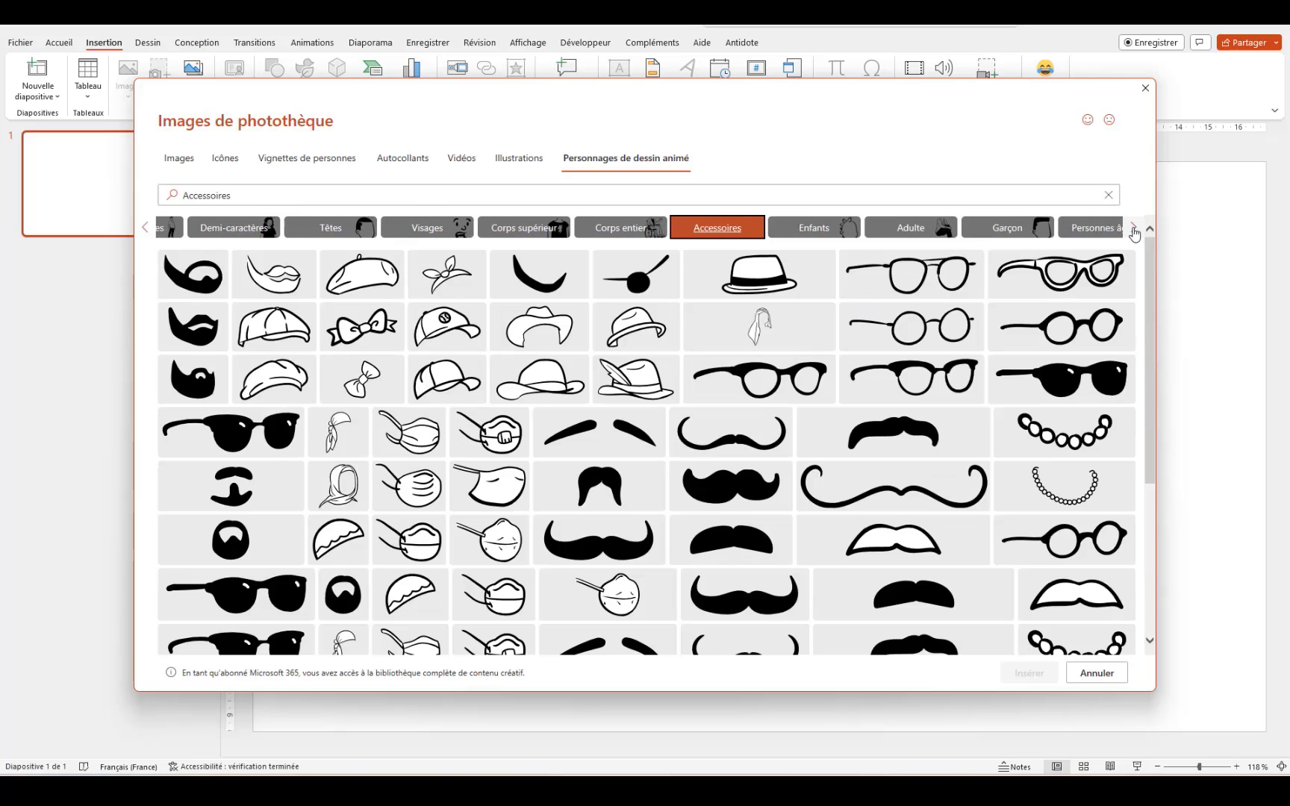
click(1135, 232)
click(1075, 229)
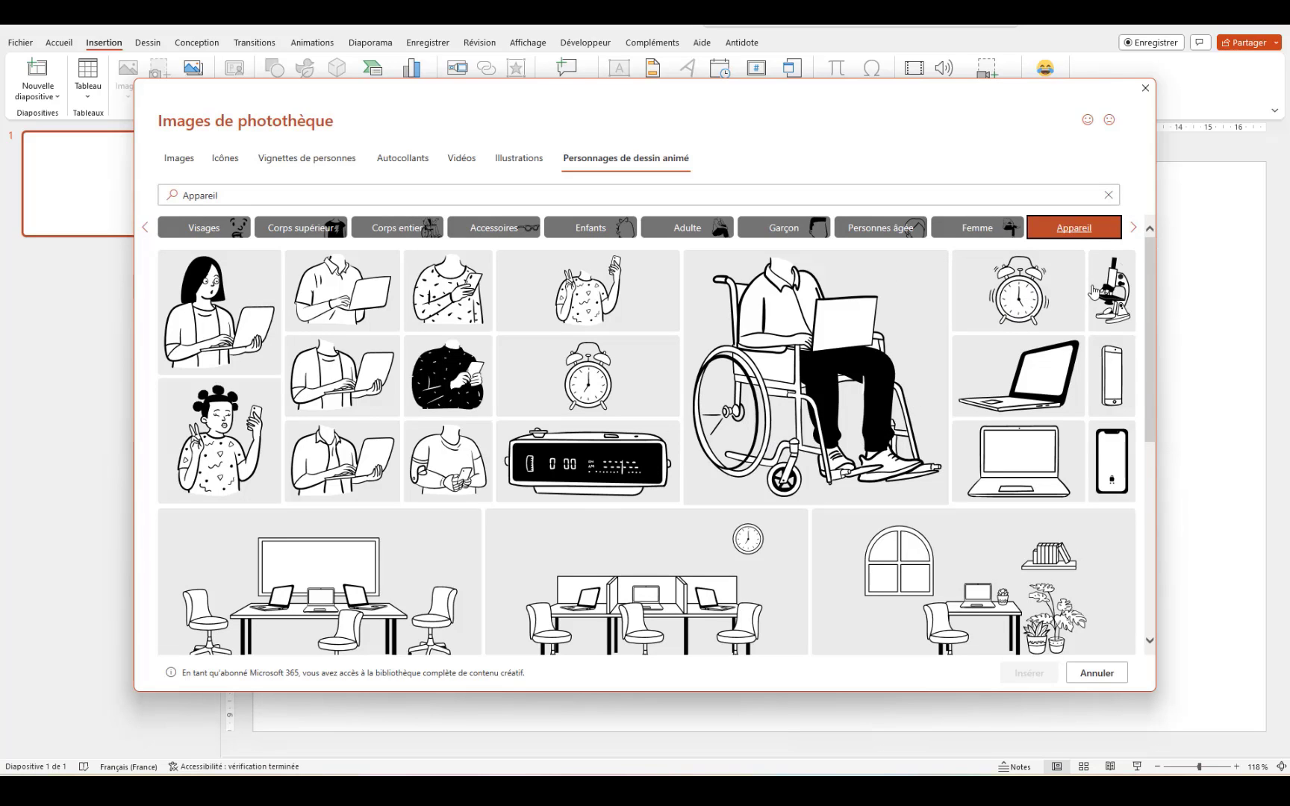
Step: Insert the lab scene with whiteboard, bench, microscope and two chairs
scroll(1005, 465, down, 2)
scroll(1004, 464, down, 1)
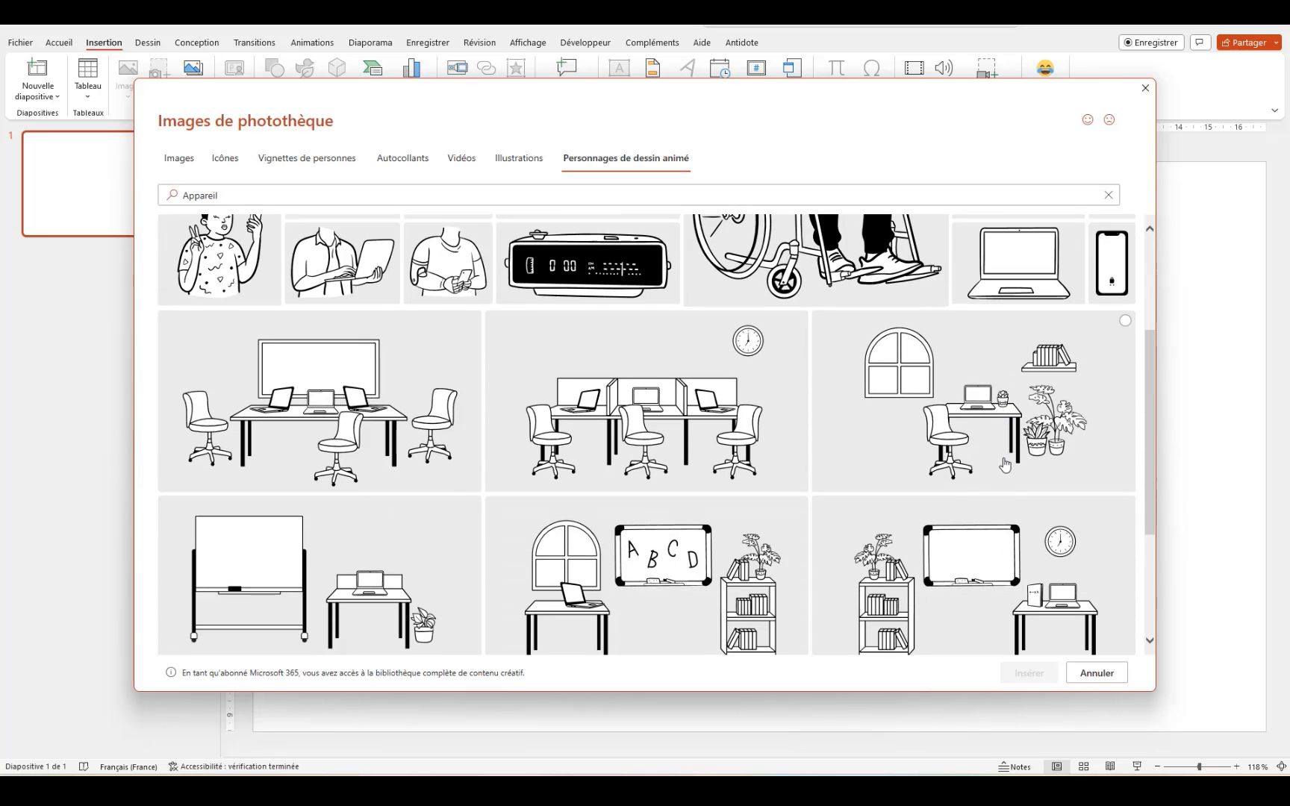
scroll(630, 384, down, 1)
scroll(631, 385, down, 2)
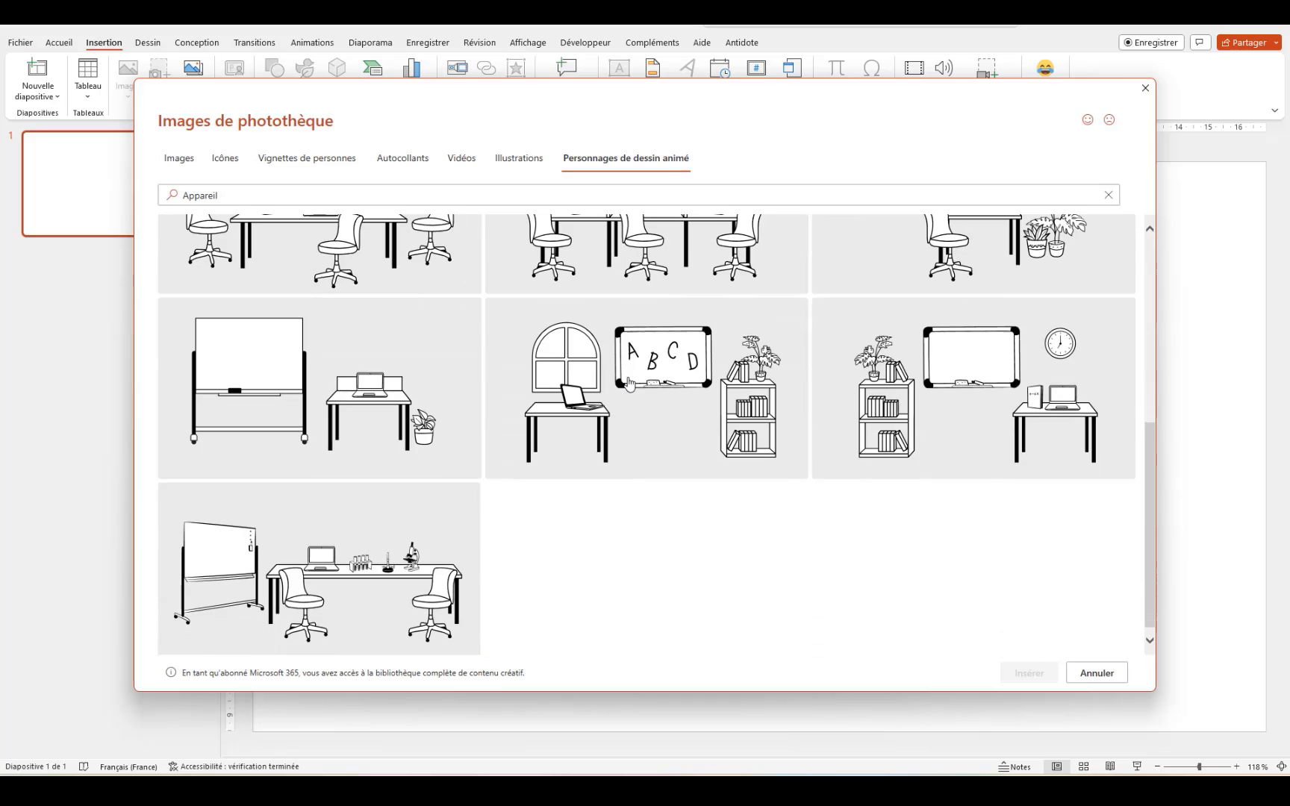
scroll(375, 520, up, 2)
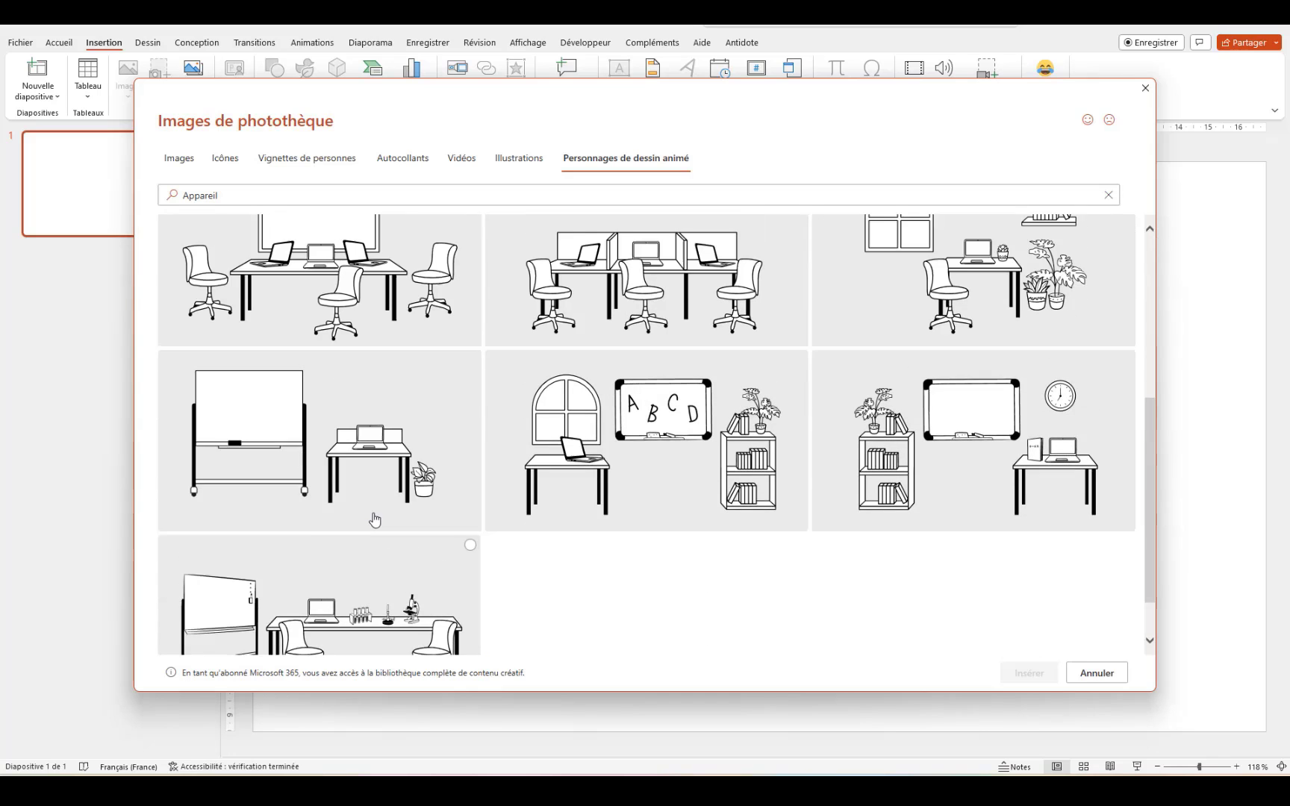
scroll(375, 519, down, 1)
scroll(365, 644, down, 1)
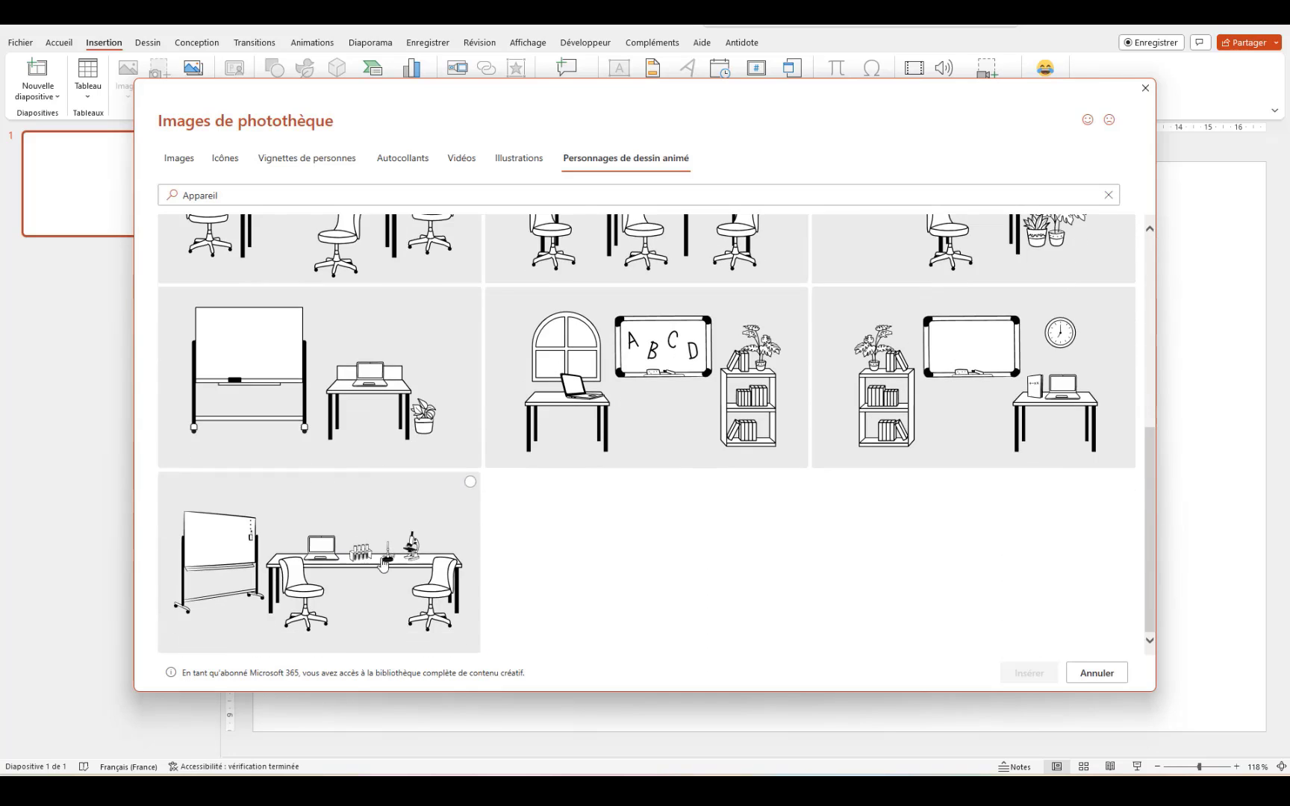
click(470, 482)
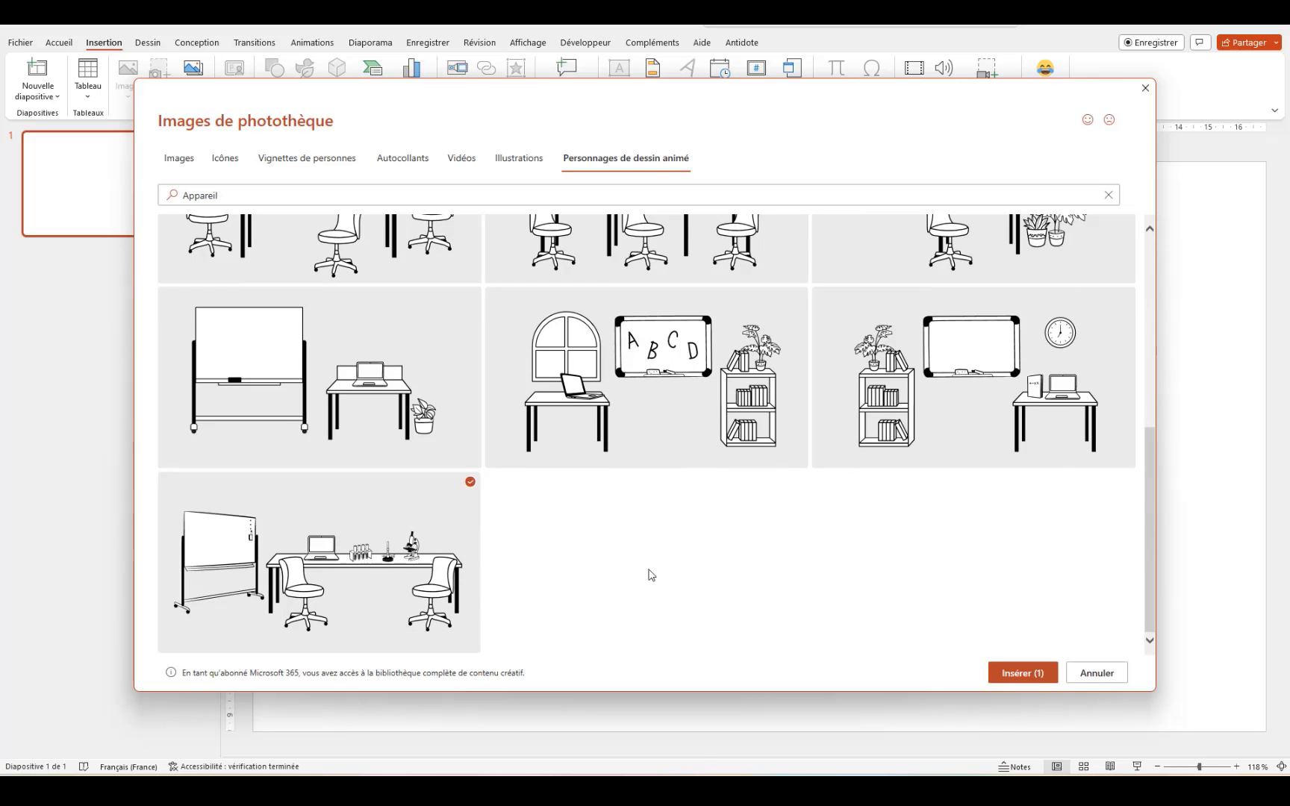
click(1023, 673)
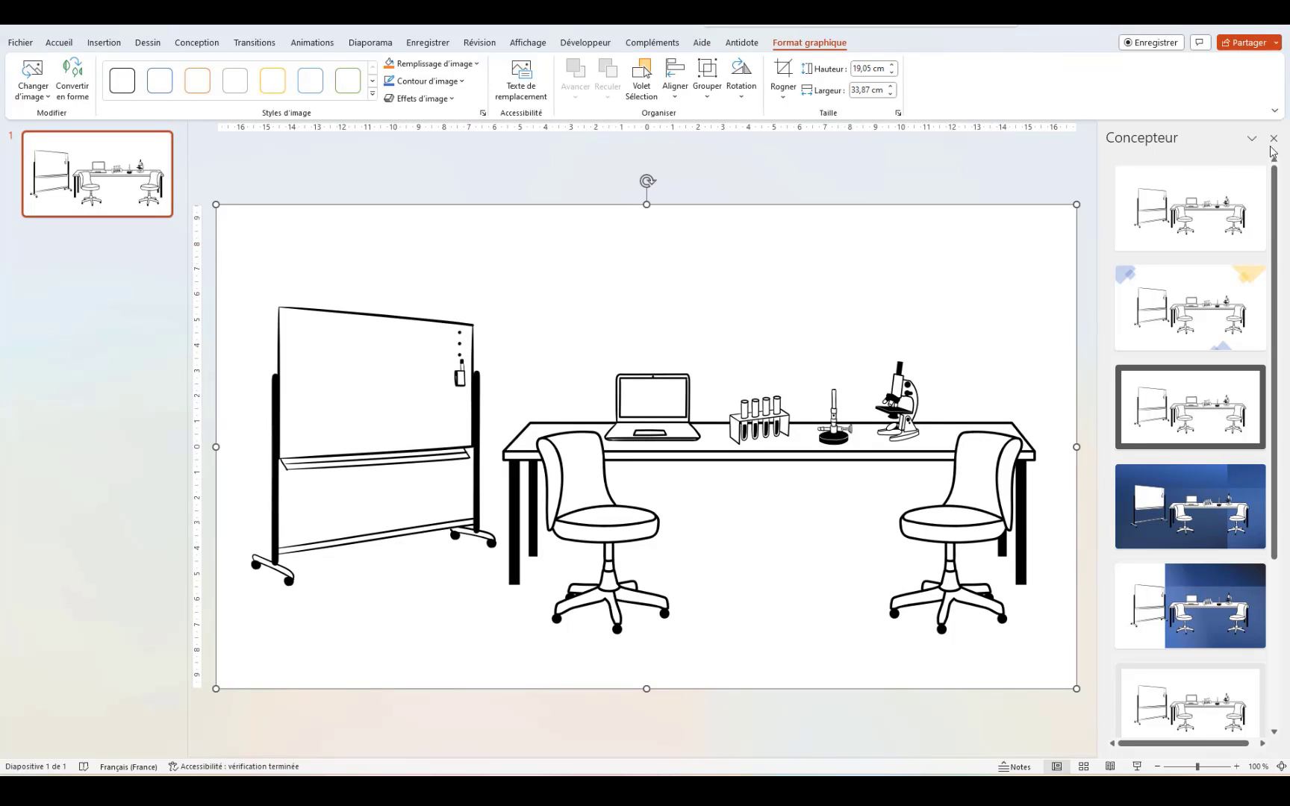
Step: Close the Concepteur design suggestions pane
scroll(1204, 397, down, 5)
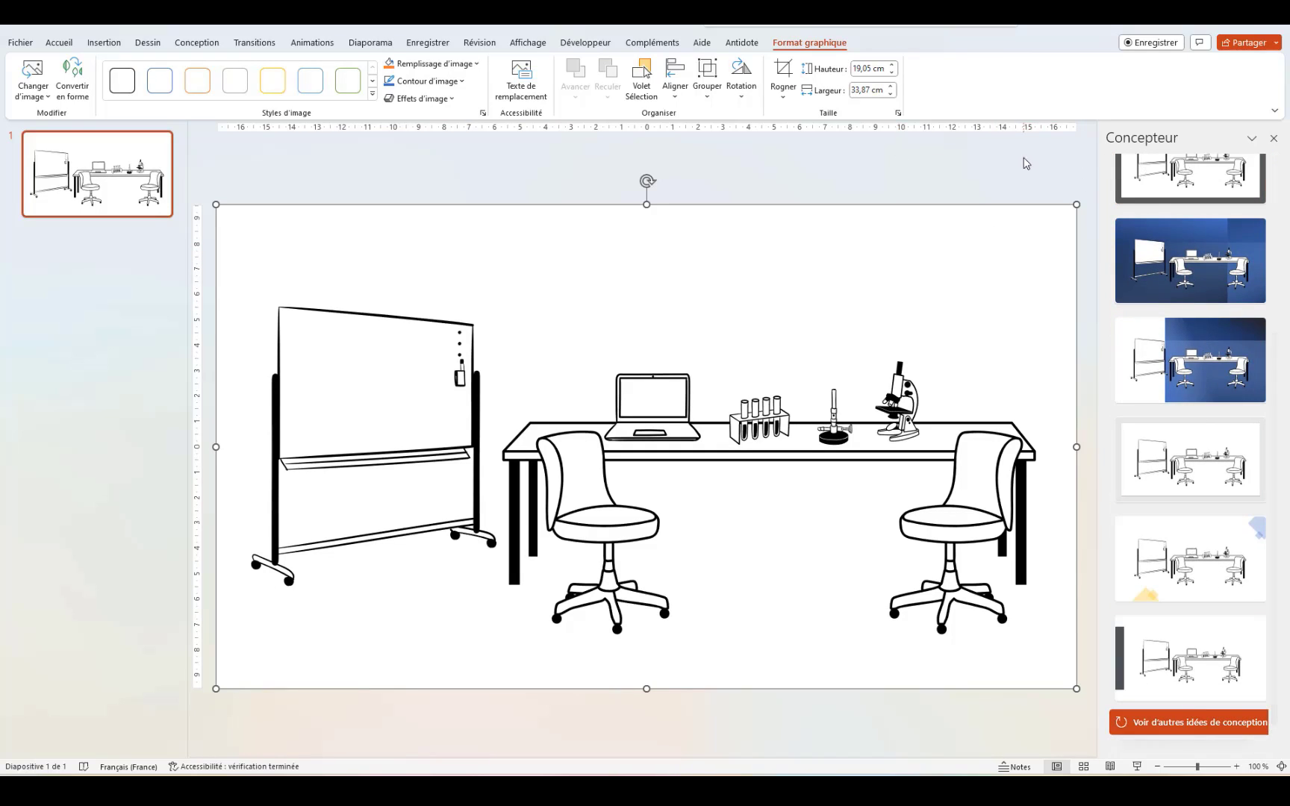
click(1274, 141)
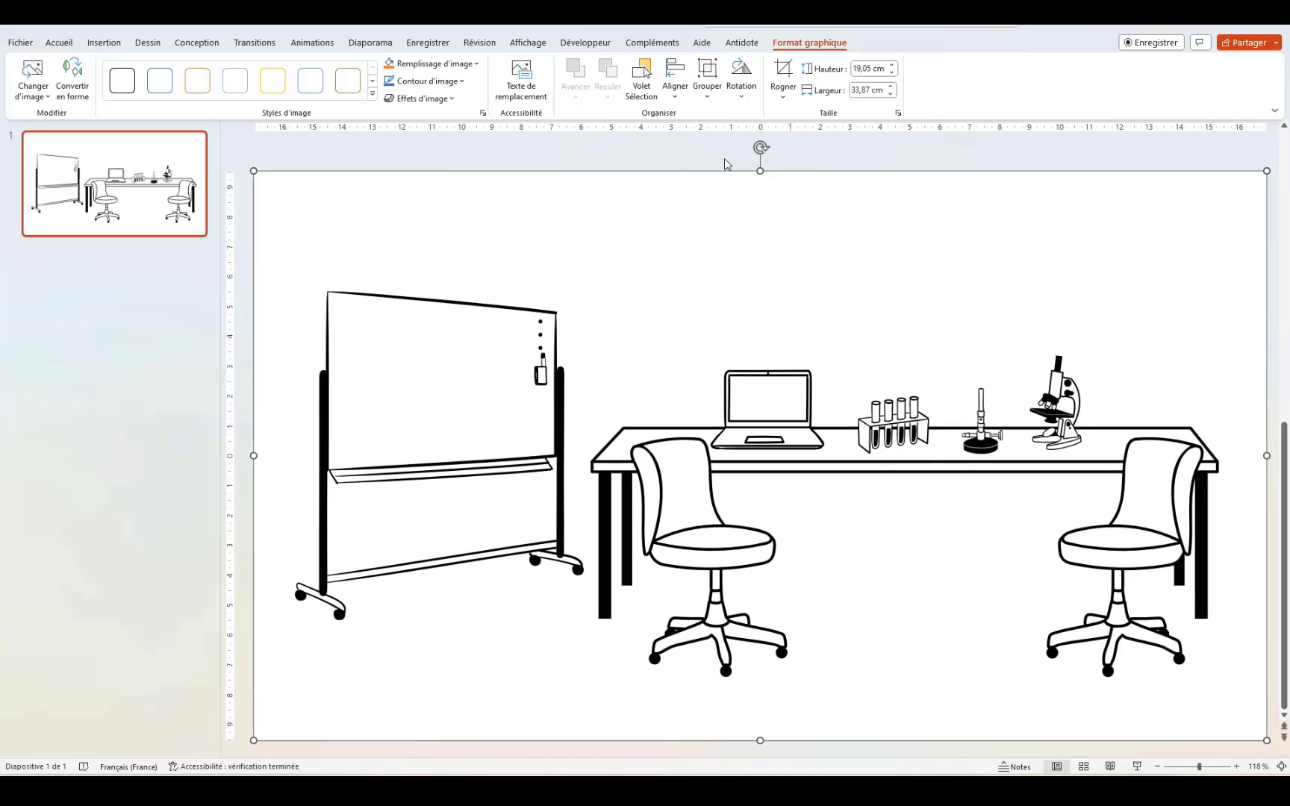
Step: Convert the lab picture to shapes and move the whiteboard up-left, away from the bench
right_click(356, 380)
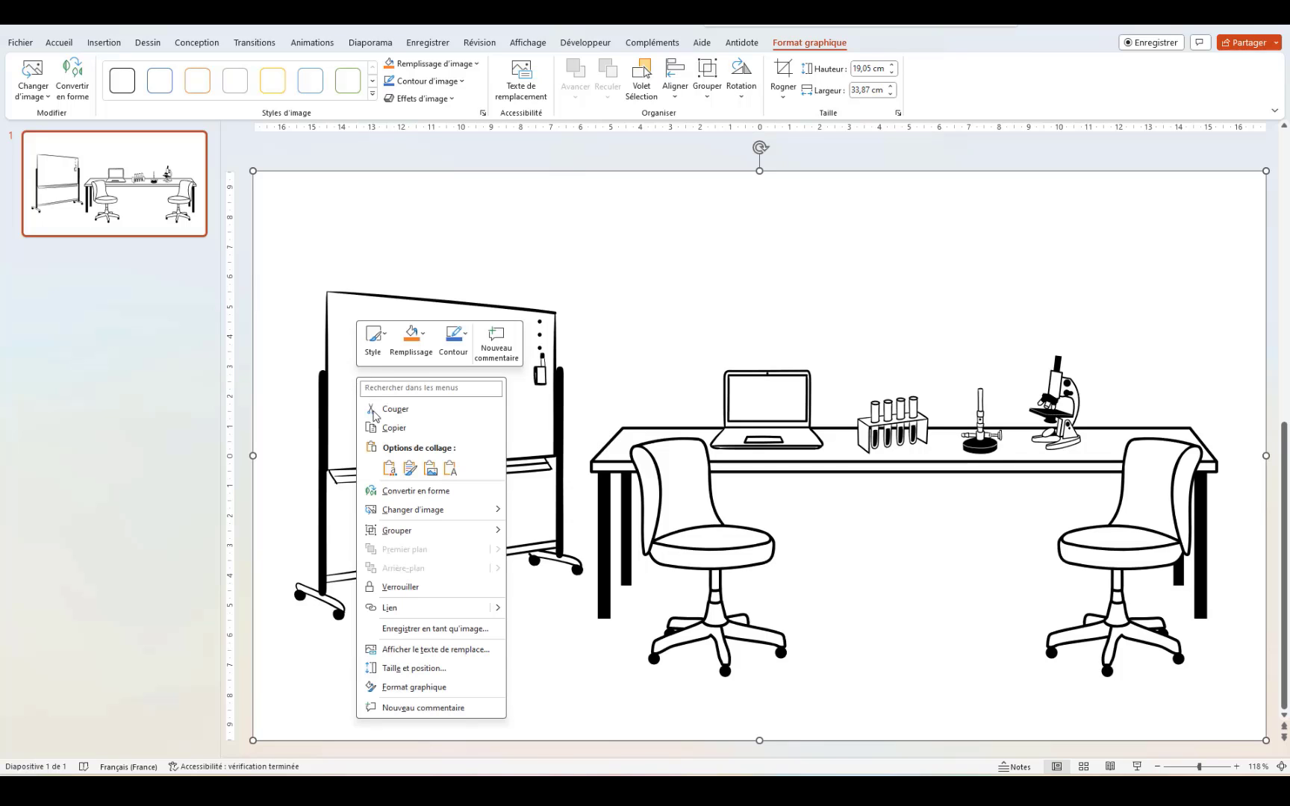
click(407, 492)
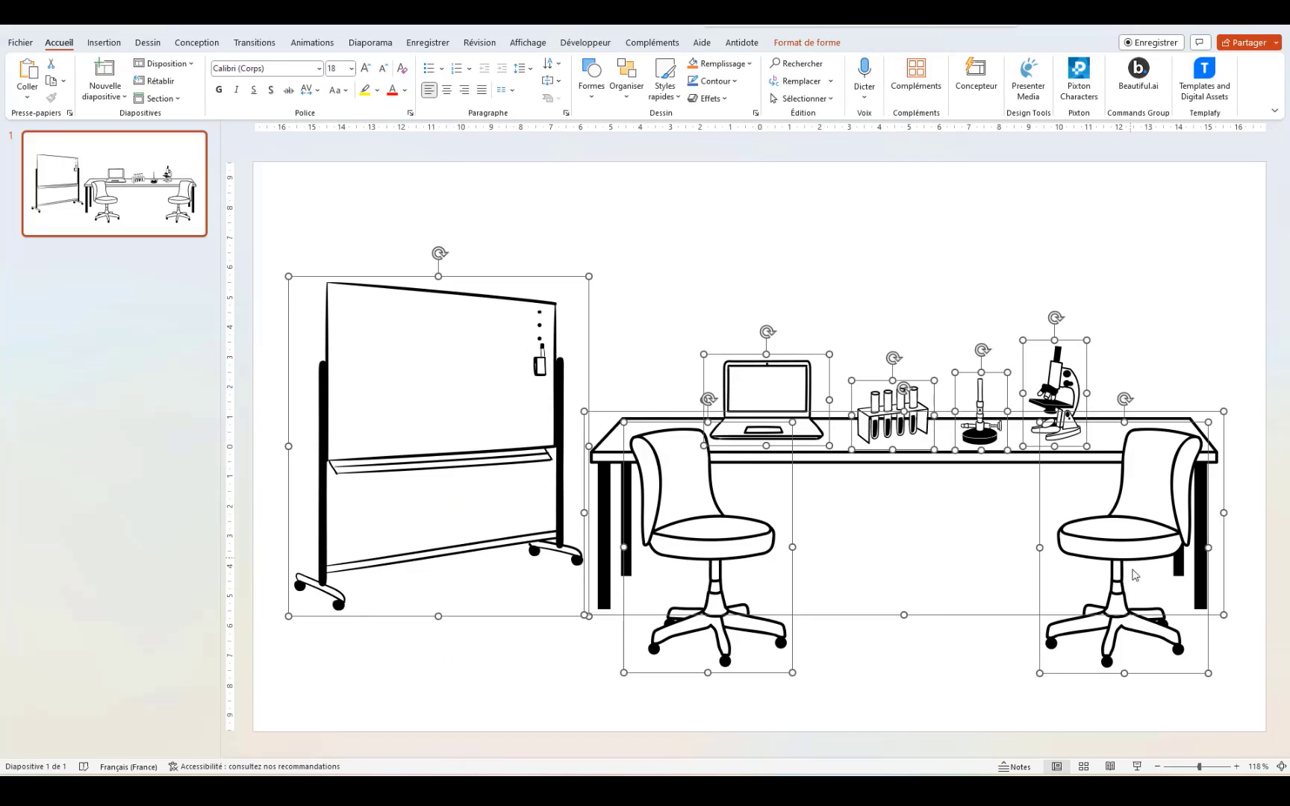
click(450, 693)
drag(446, 472, 424, 400)
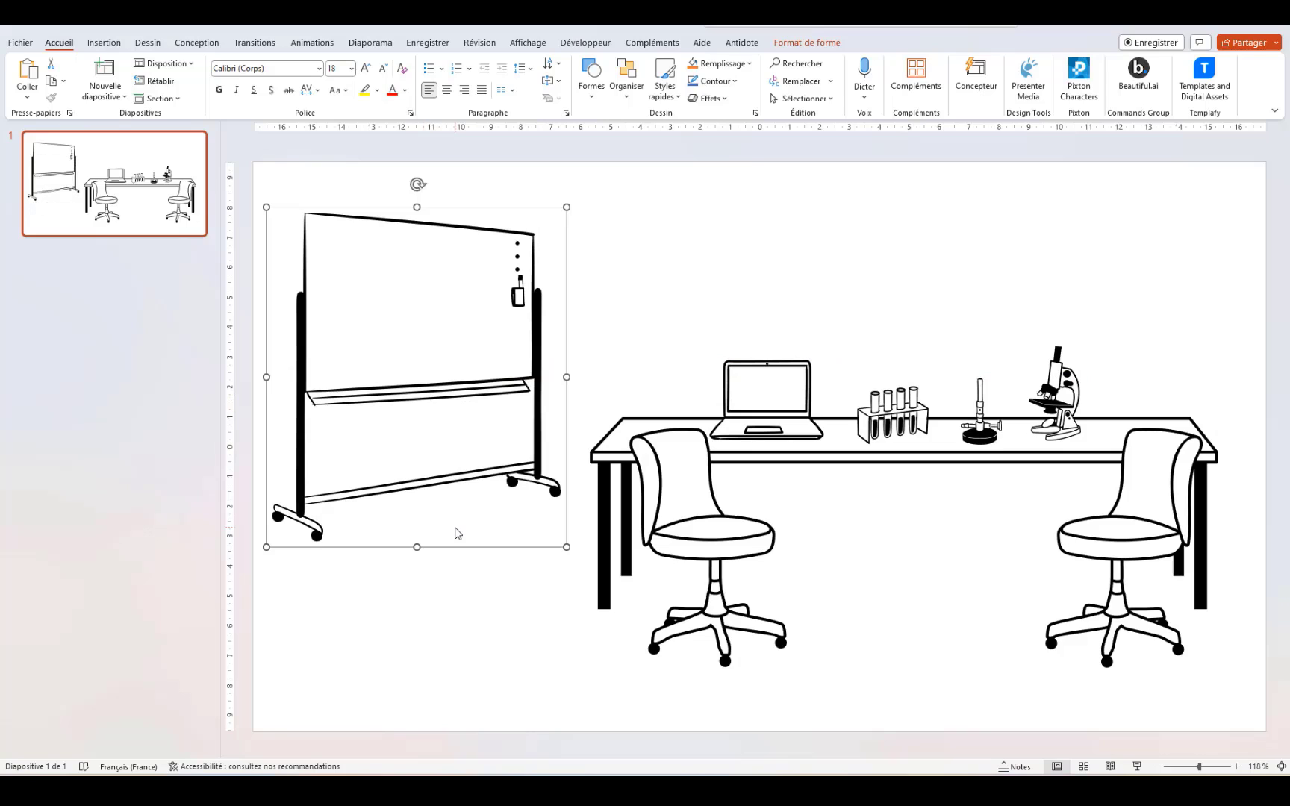
click(425, 655)
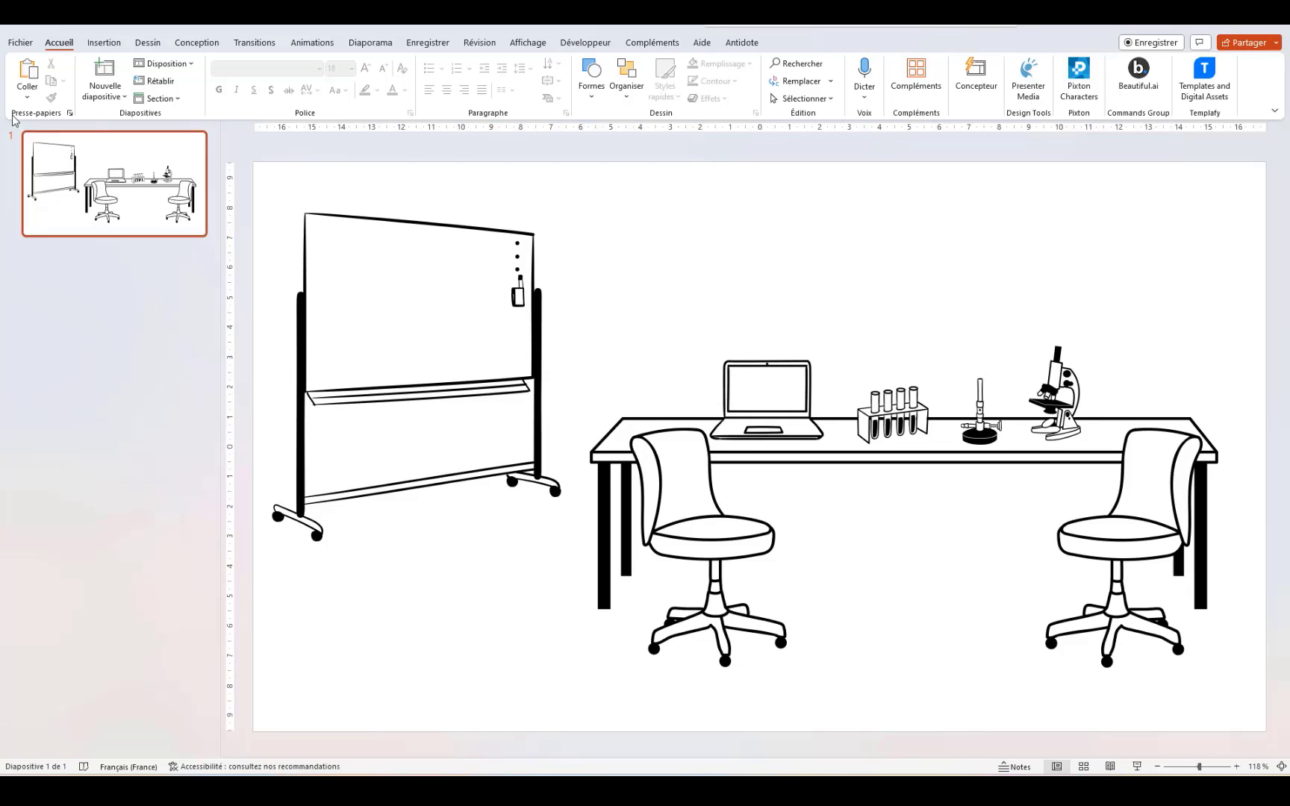
Step: Insert the standing man in a blazer from the Personnages cartoon category
click(109, 46)
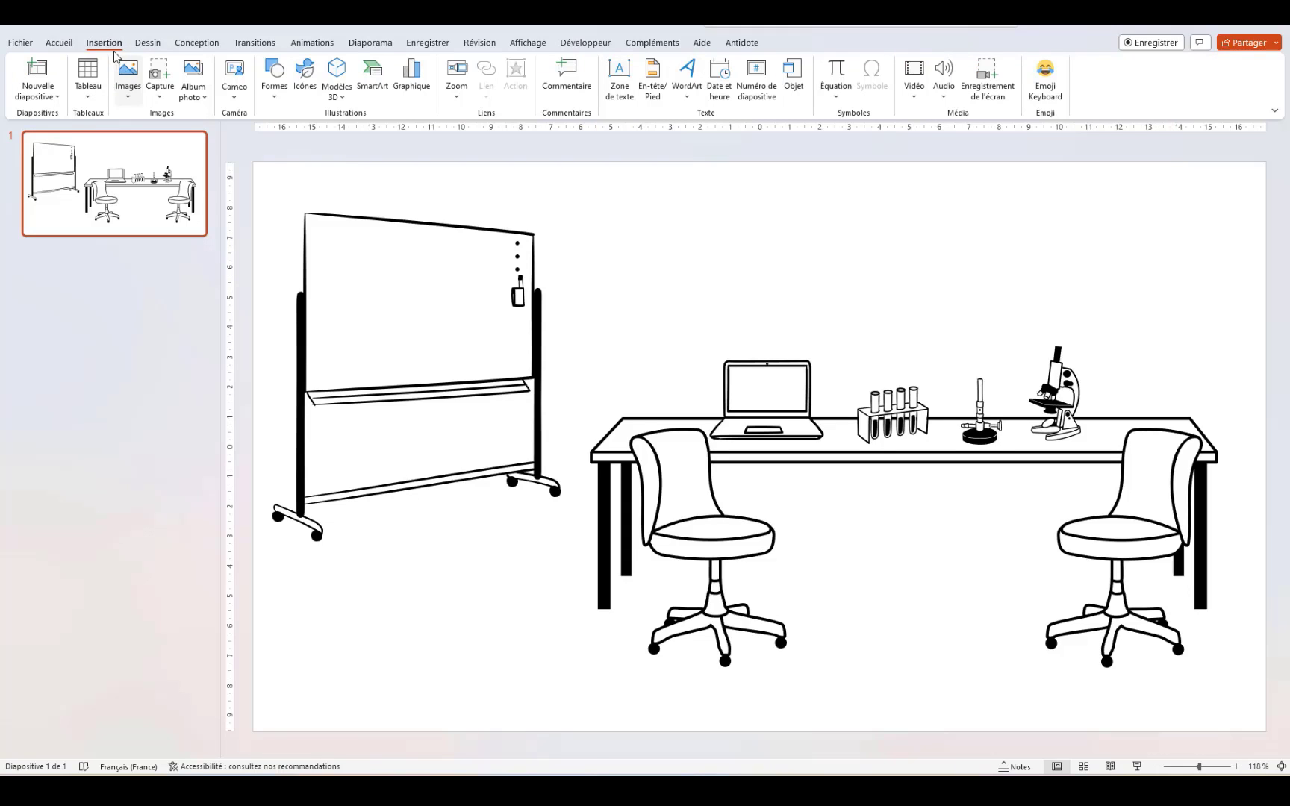
click(127, 91)
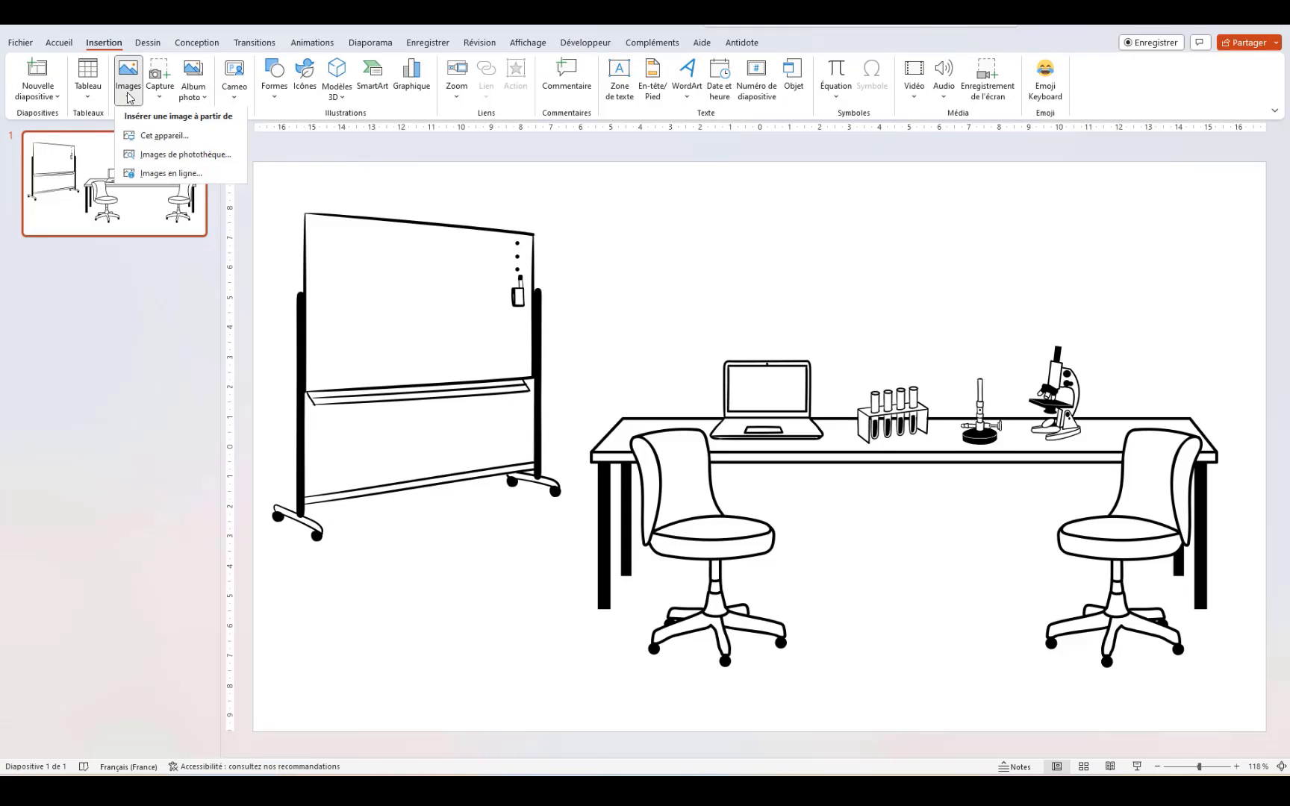
click(160, 156)
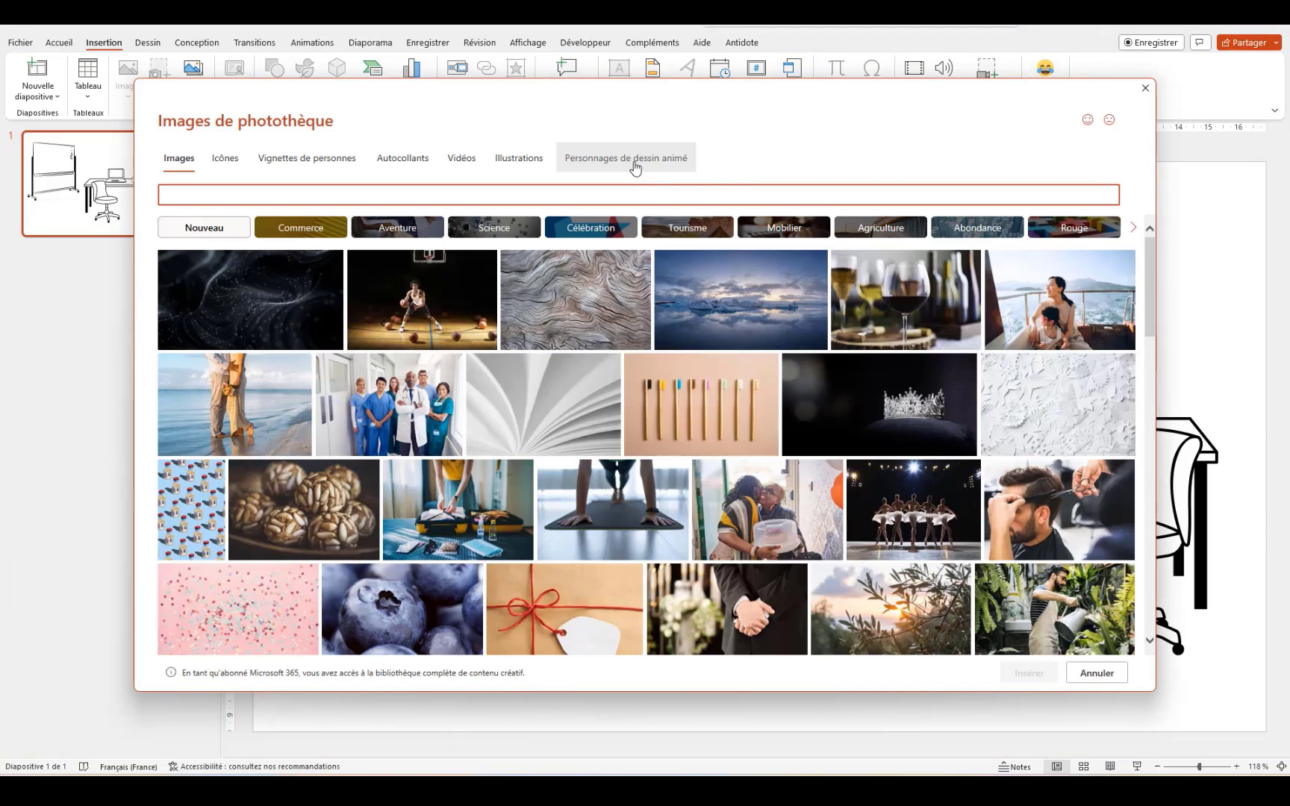
click(634, 166)
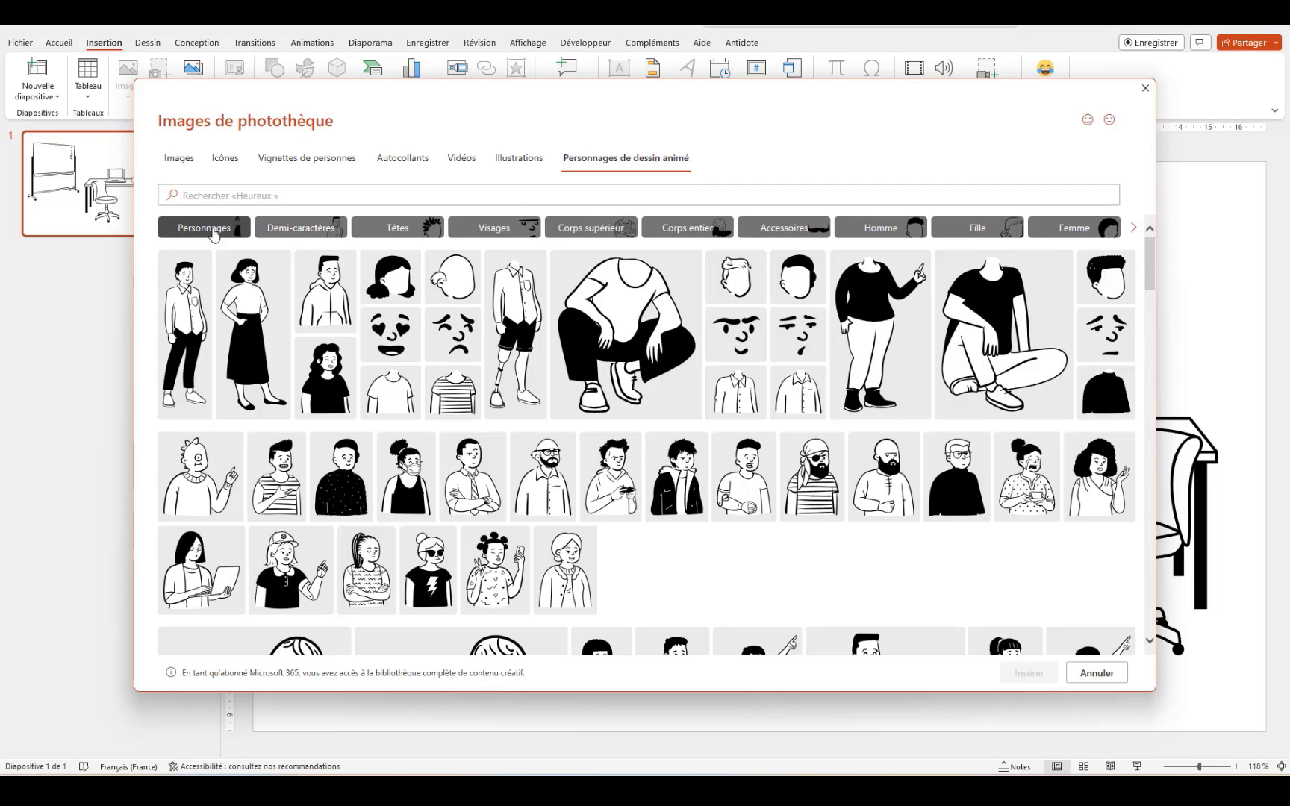
click(214, 232)
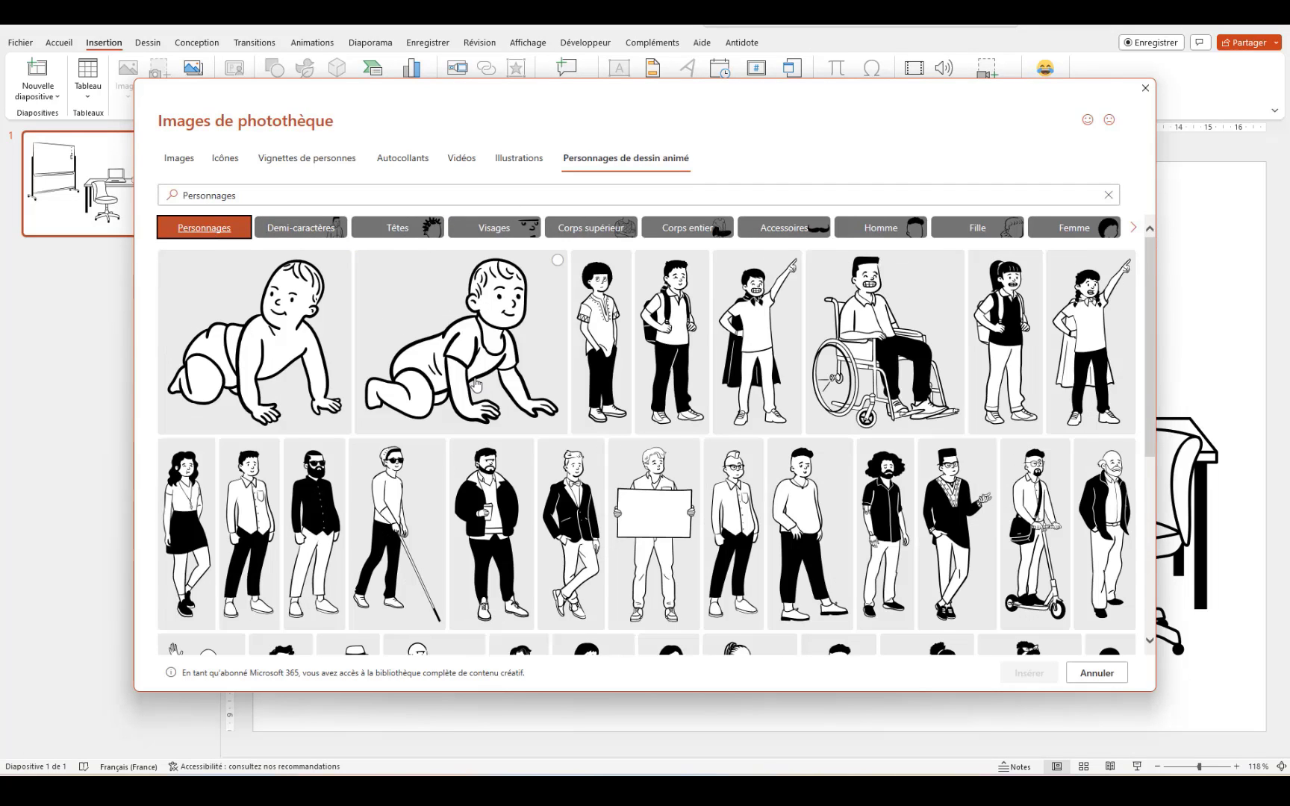
scroll(477, 384, down, 4)
scroll(477, 384, down, 1)
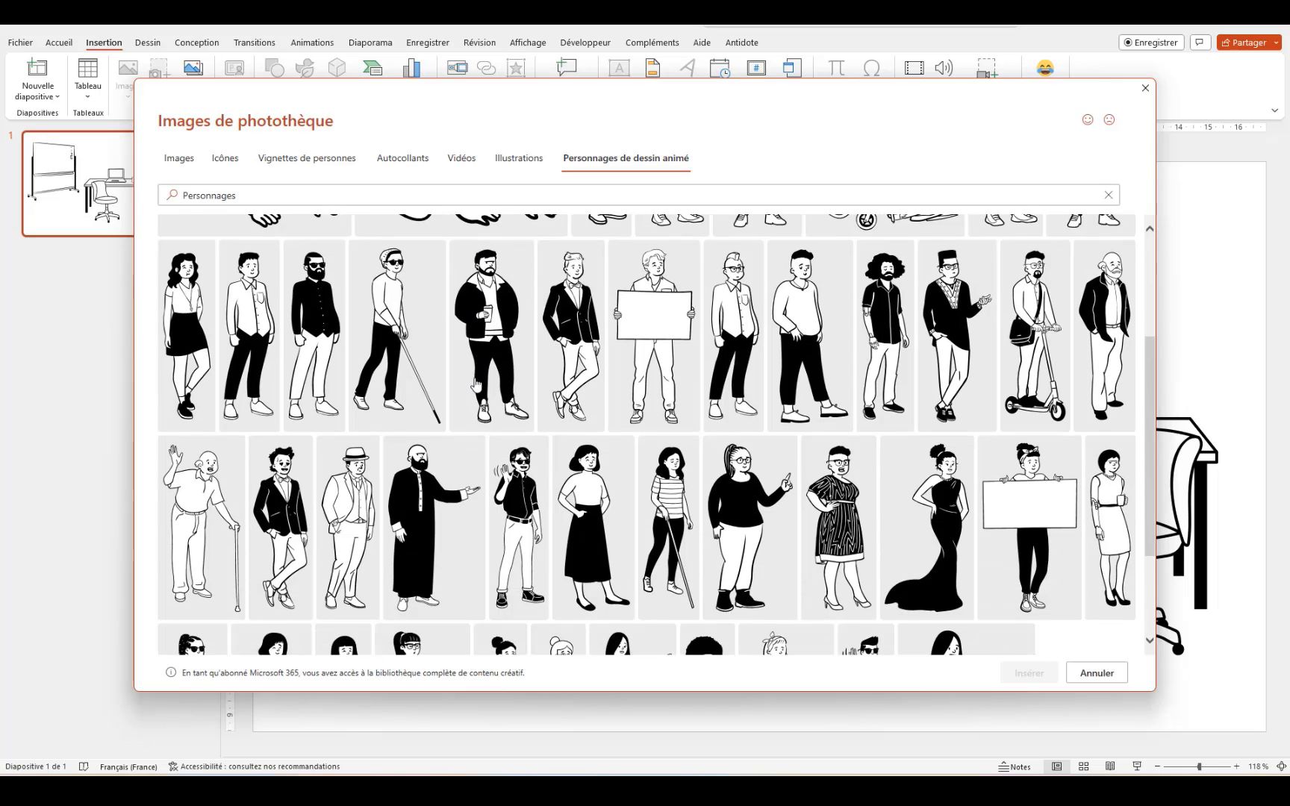
scroll(477, 384, down, 2)
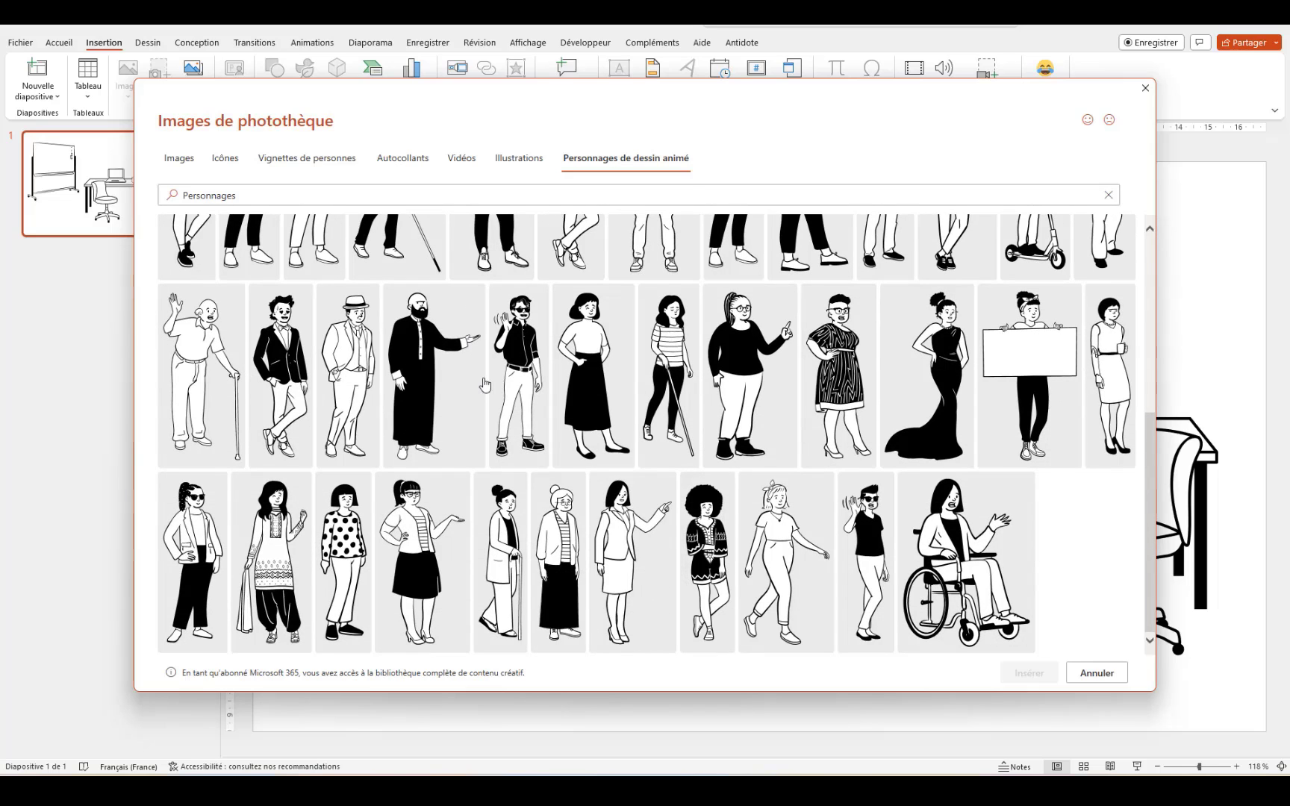
scroll(392, 508, up, 1)
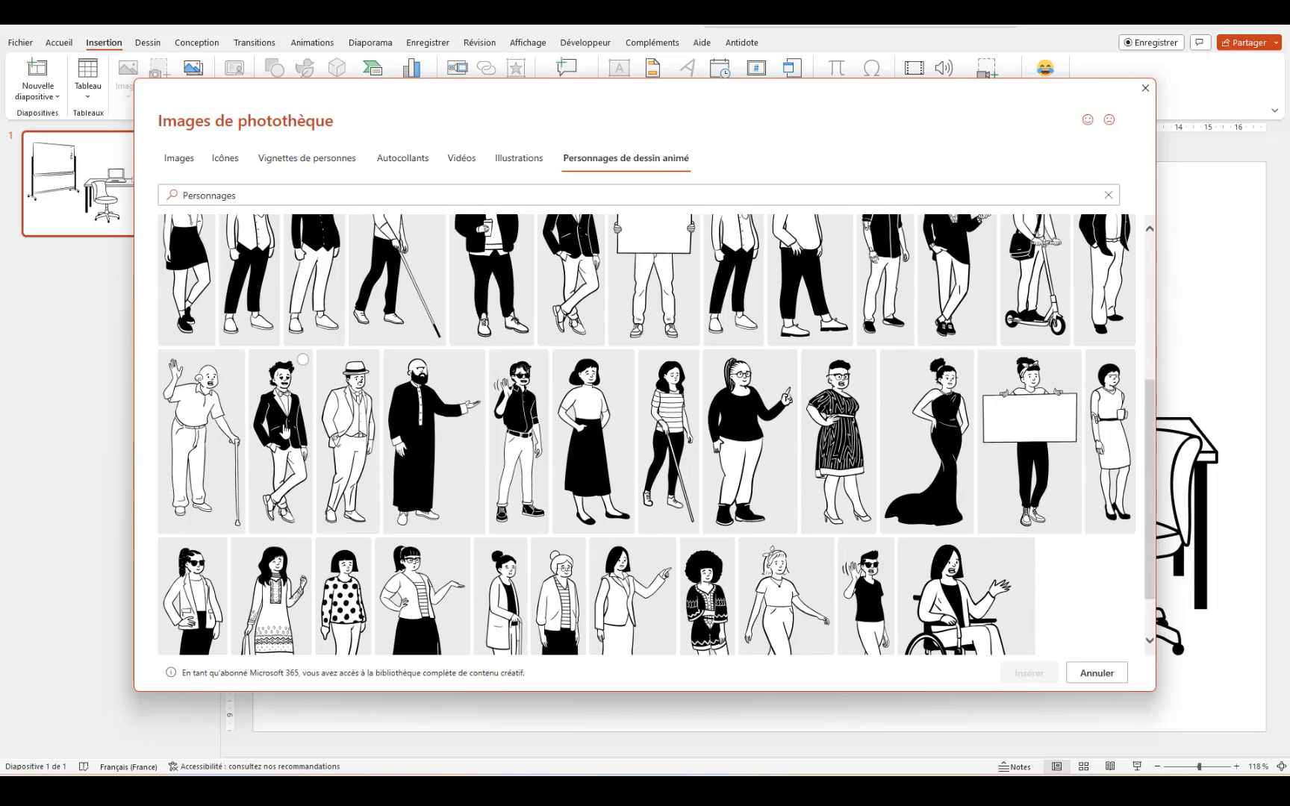
scroll(526, 477, up, 1)
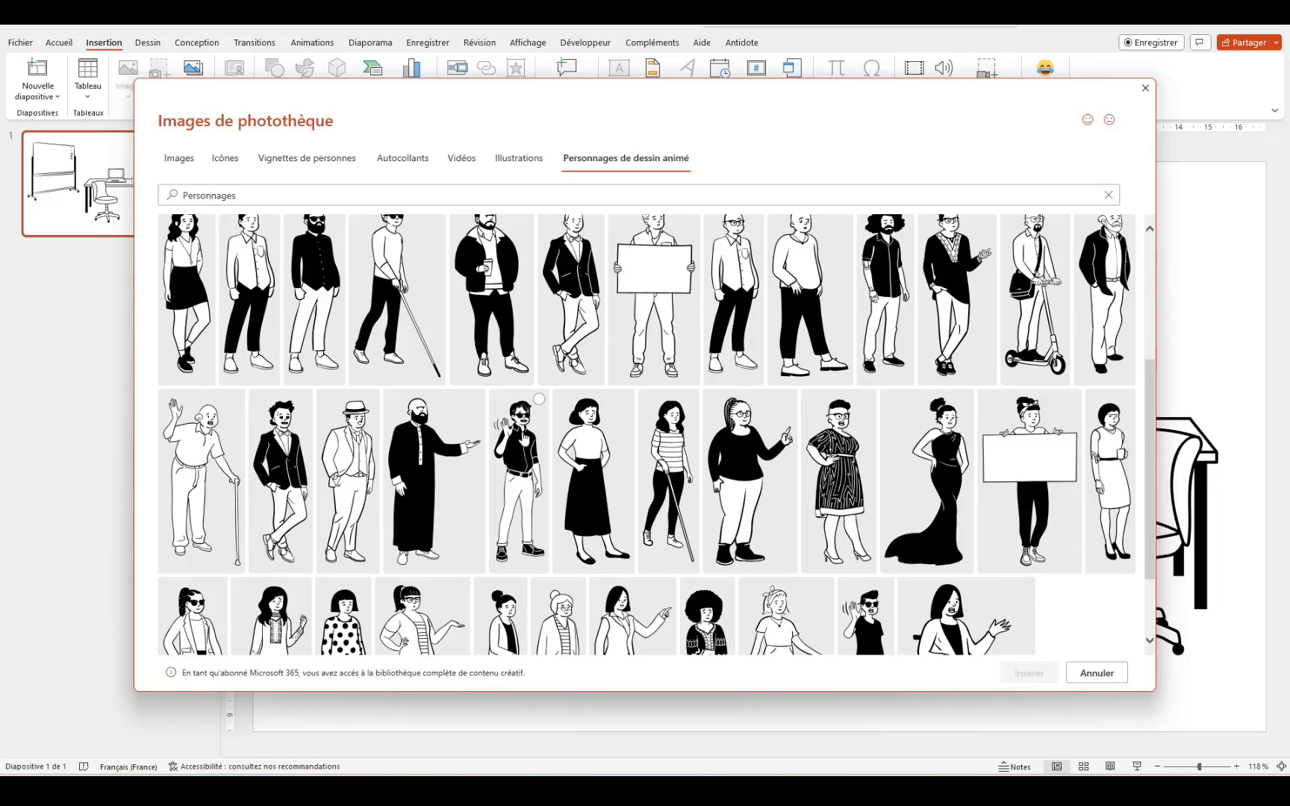
click(595, 231)
click(1029, 672)
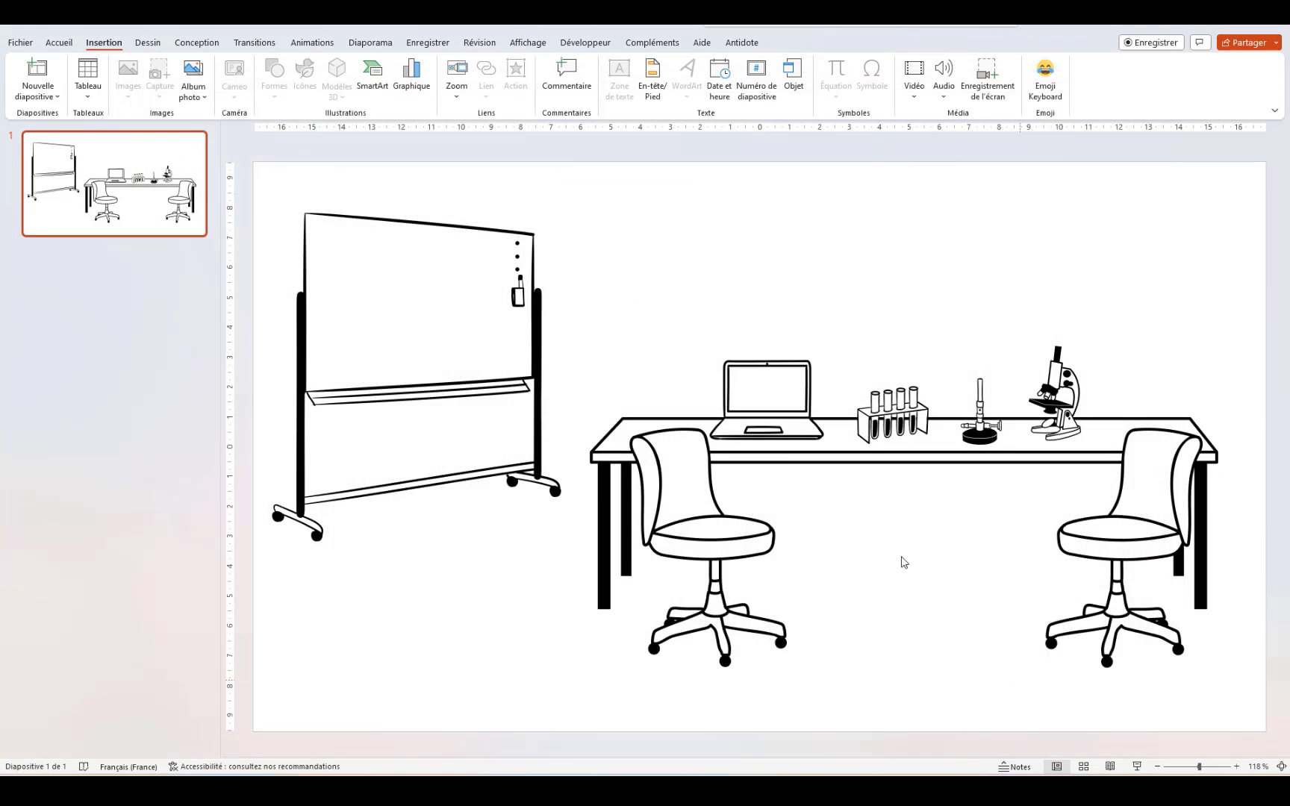
Step: Position the blazer man in front of the whiteboard, left of the lab bench
drag(808, 335, 540, 383)
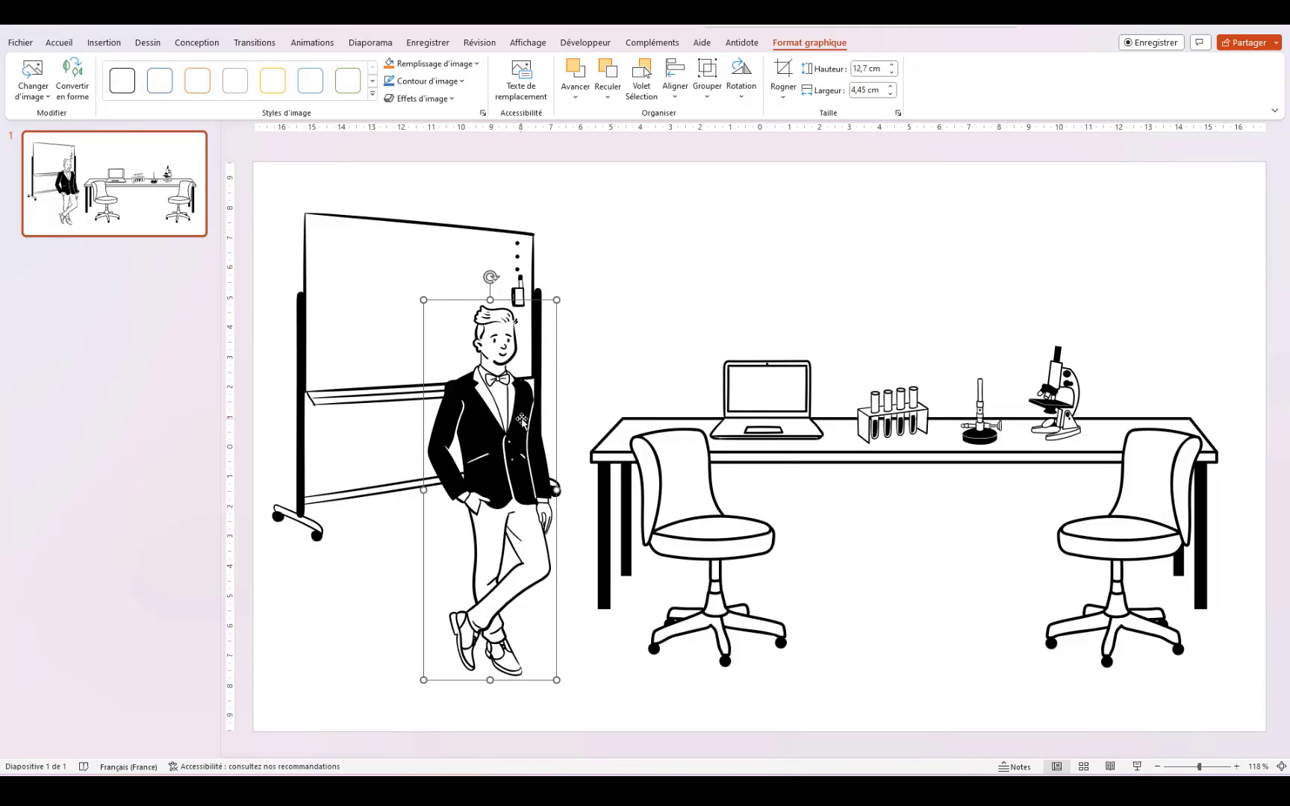
drag(503, 410, 433, 379)
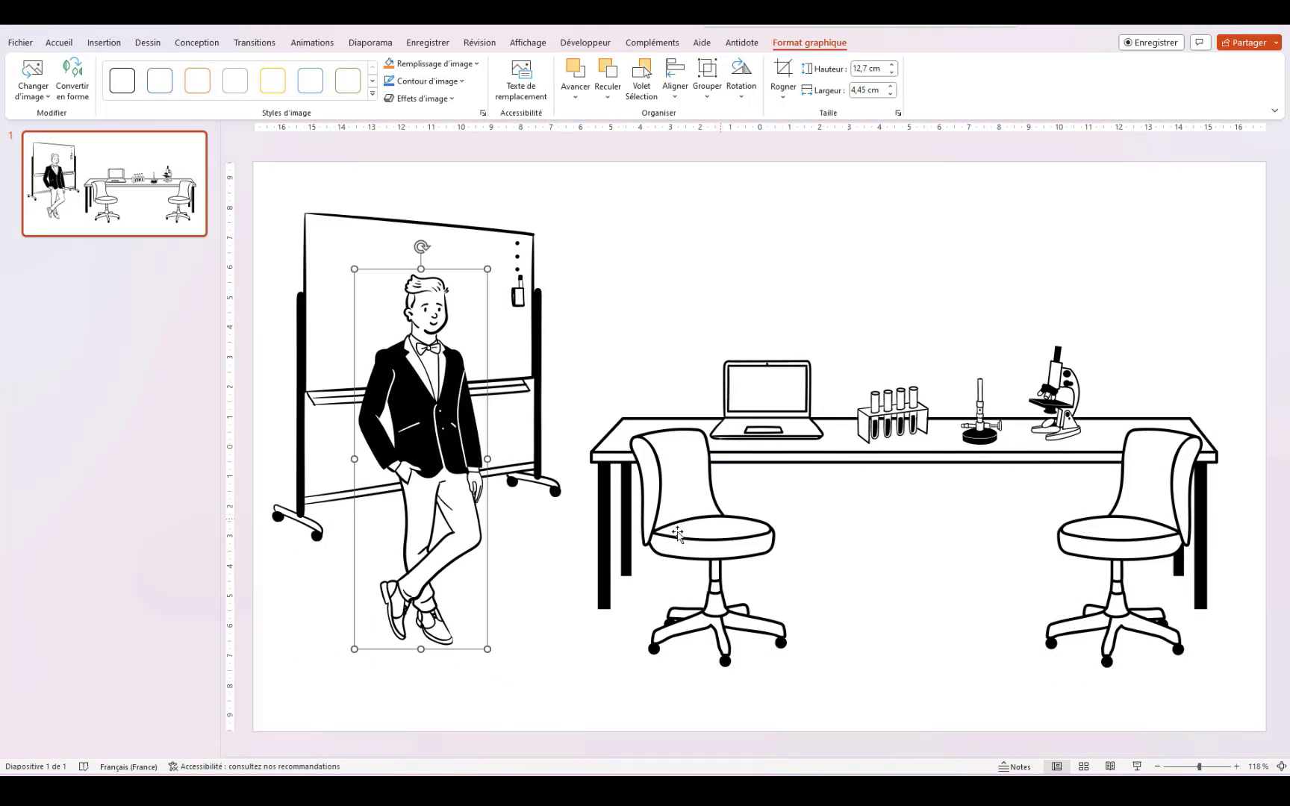
click(876, 601)
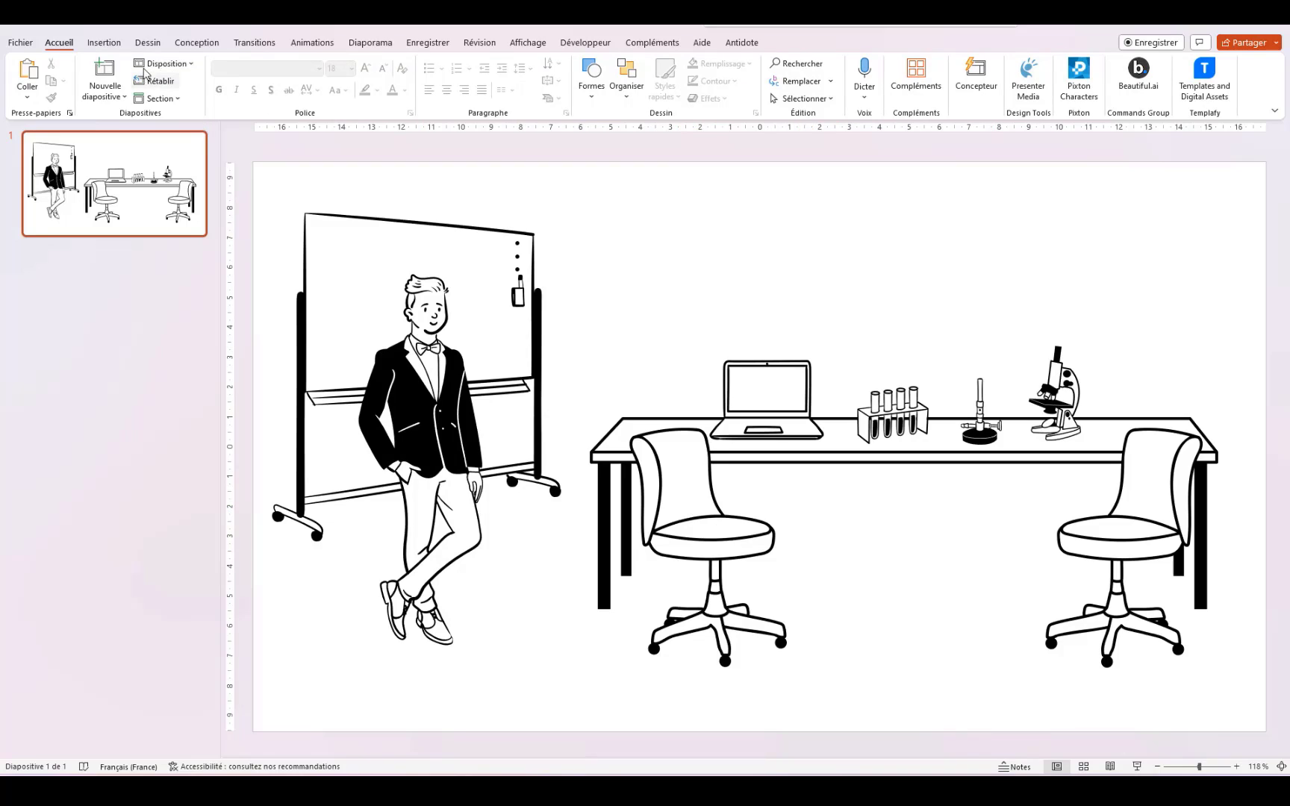
Step: Flip the left desk chair horizontally and shift it right beneath the test tubes
click(652, 534)
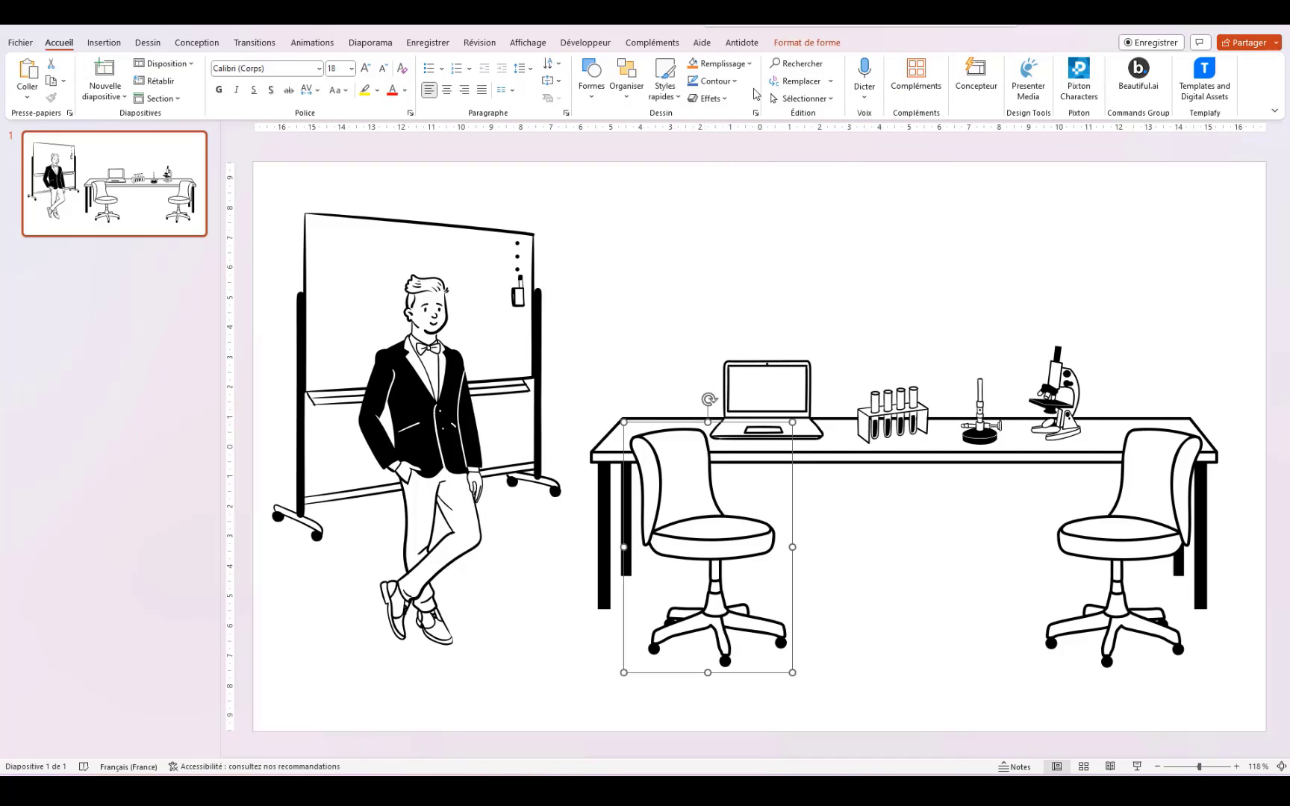
click(830, 49)
click(1076, 78)
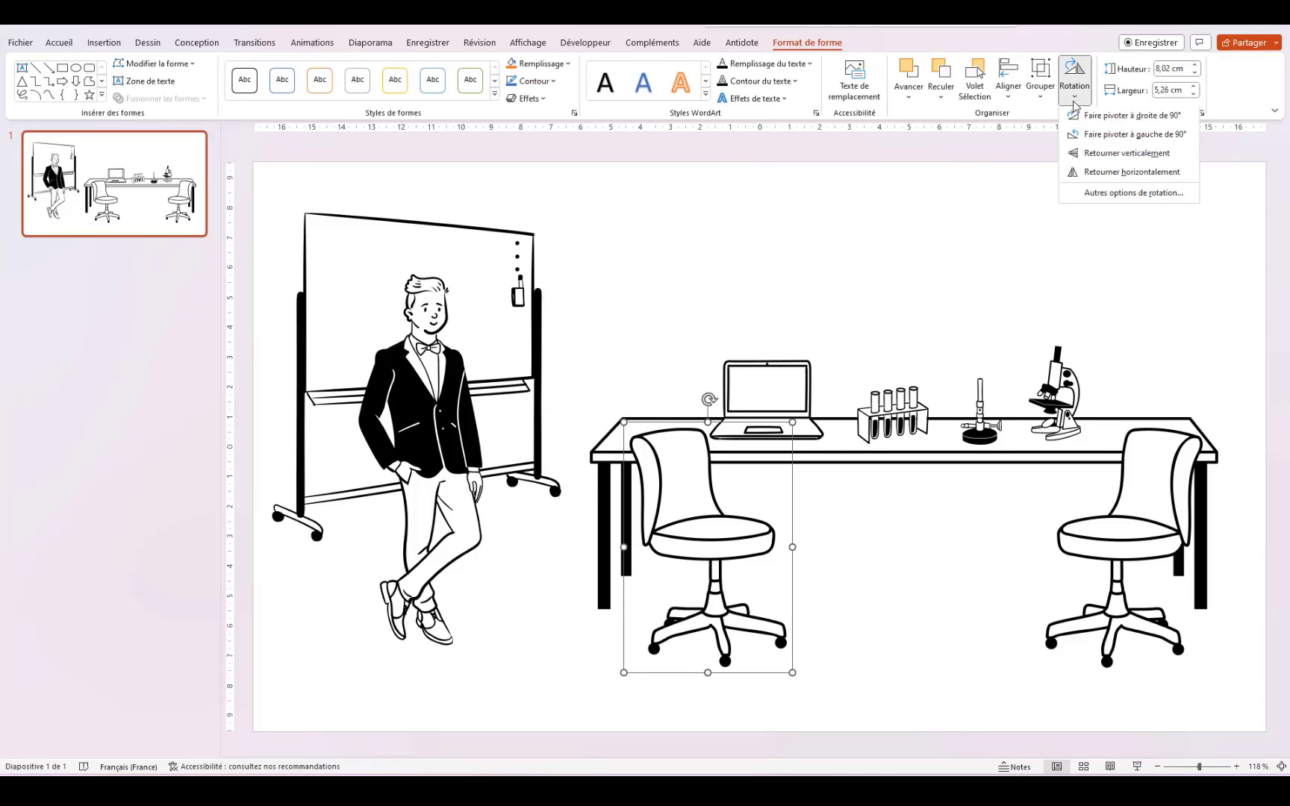
click(1120, 174)
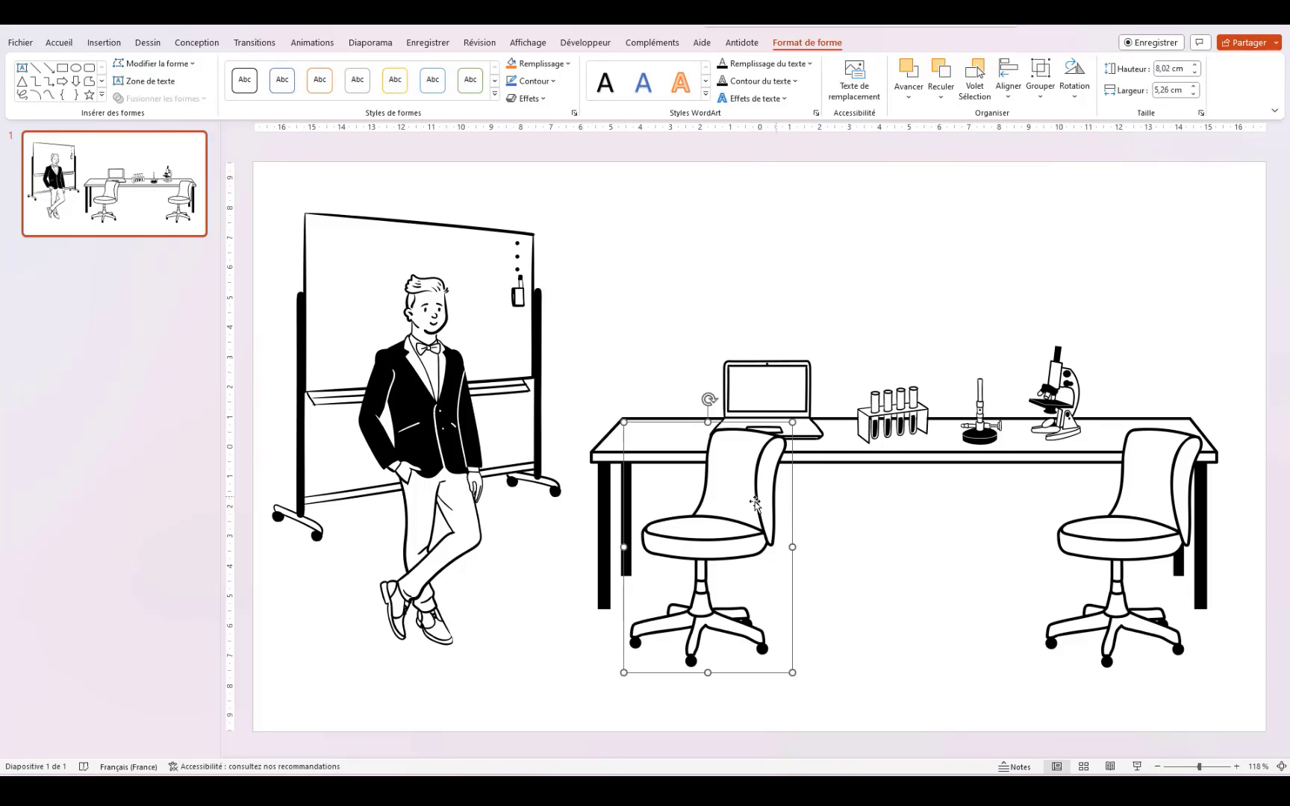
drag(724, 517, 832, 530)
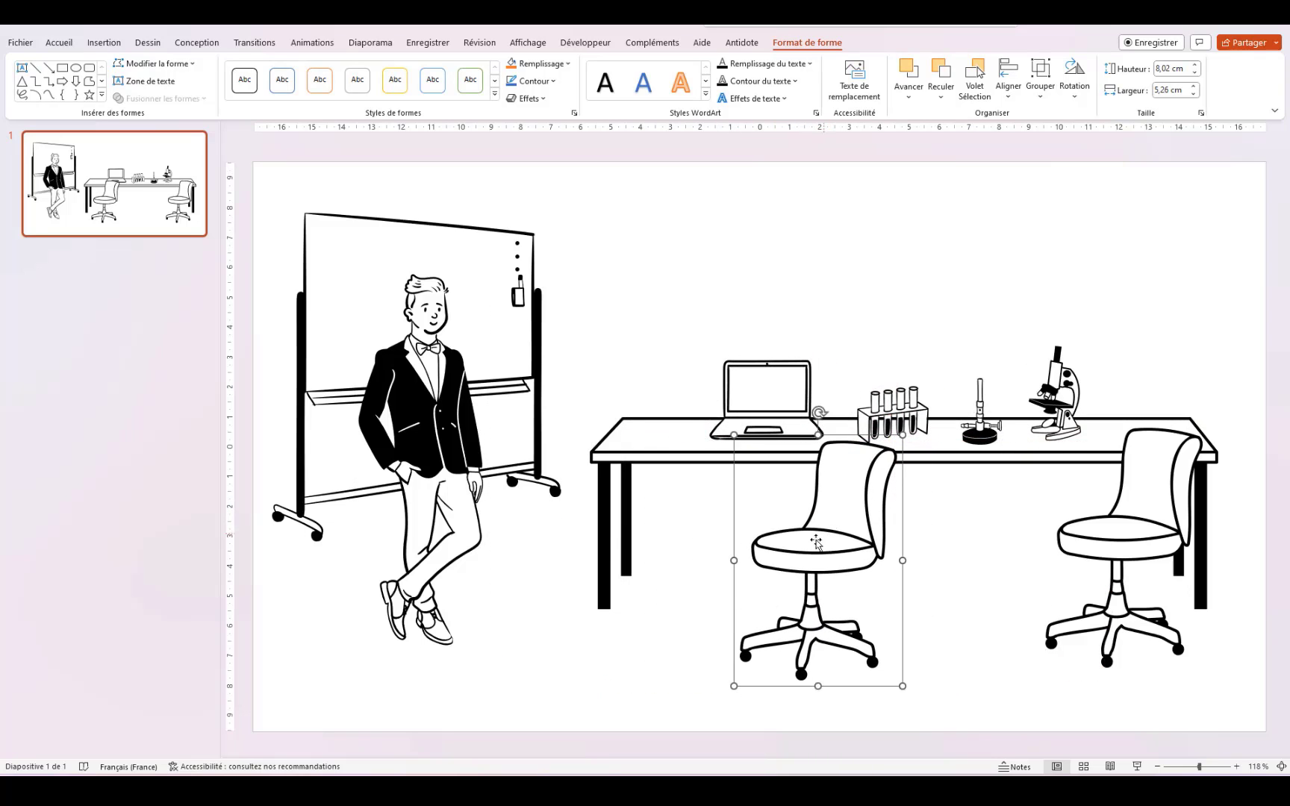
click(551, 585)
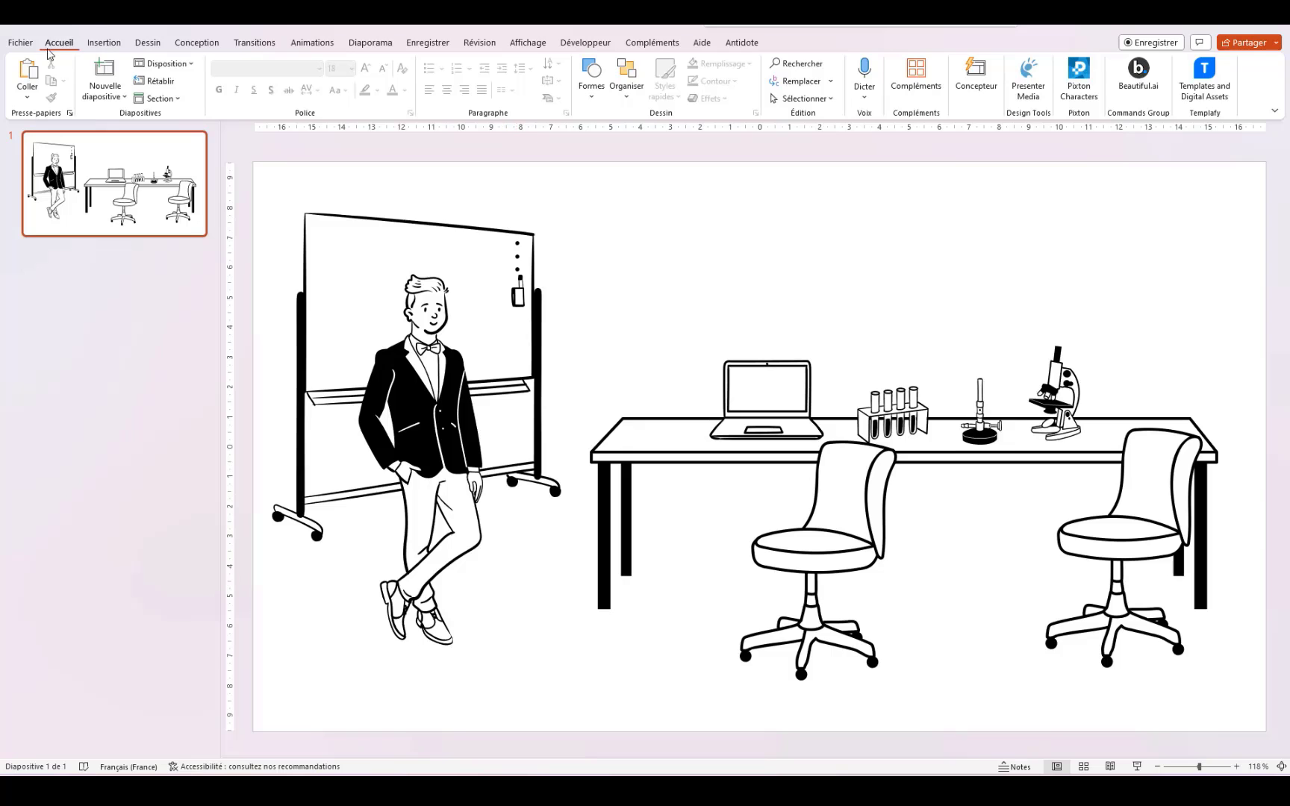
click(104, 43)
Step: Insert the knee-hugging seated figure from the stock cartoon characters
click(130, 94)
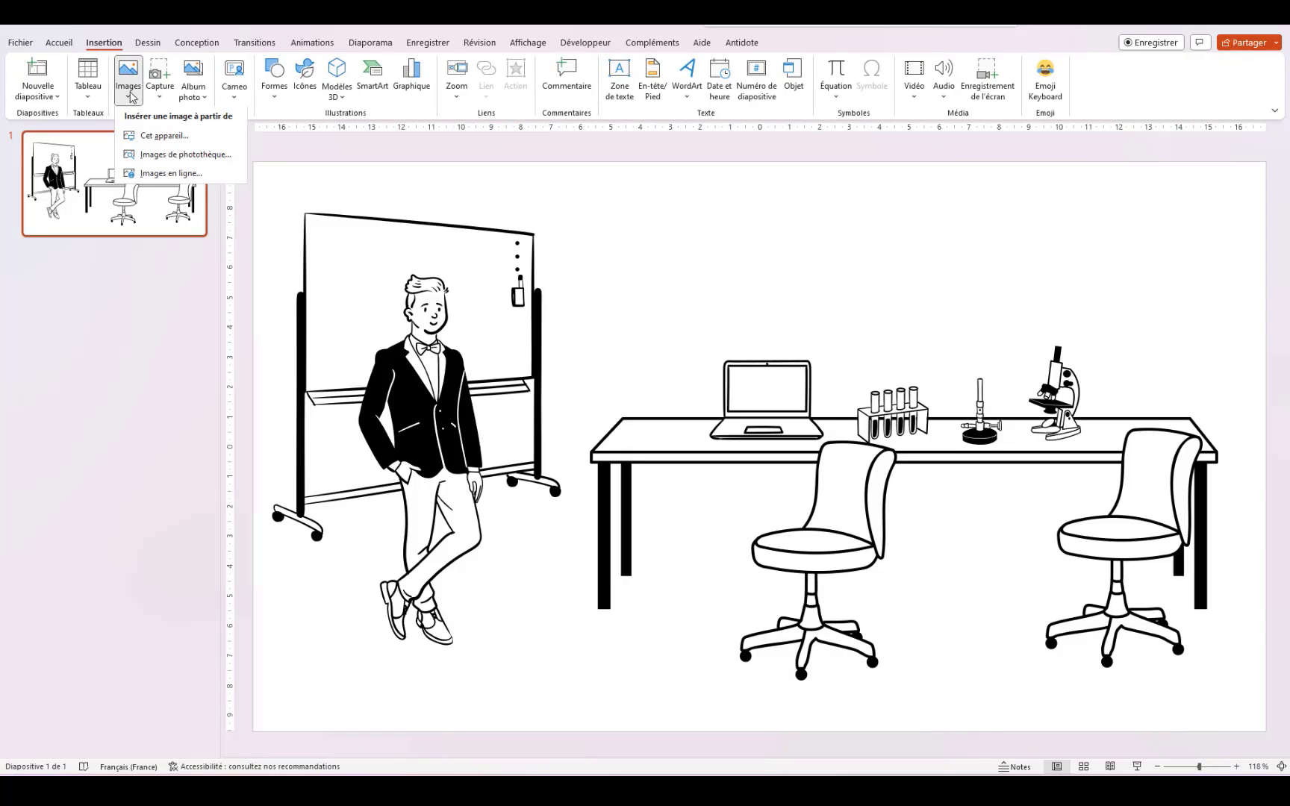
click(159, 156)
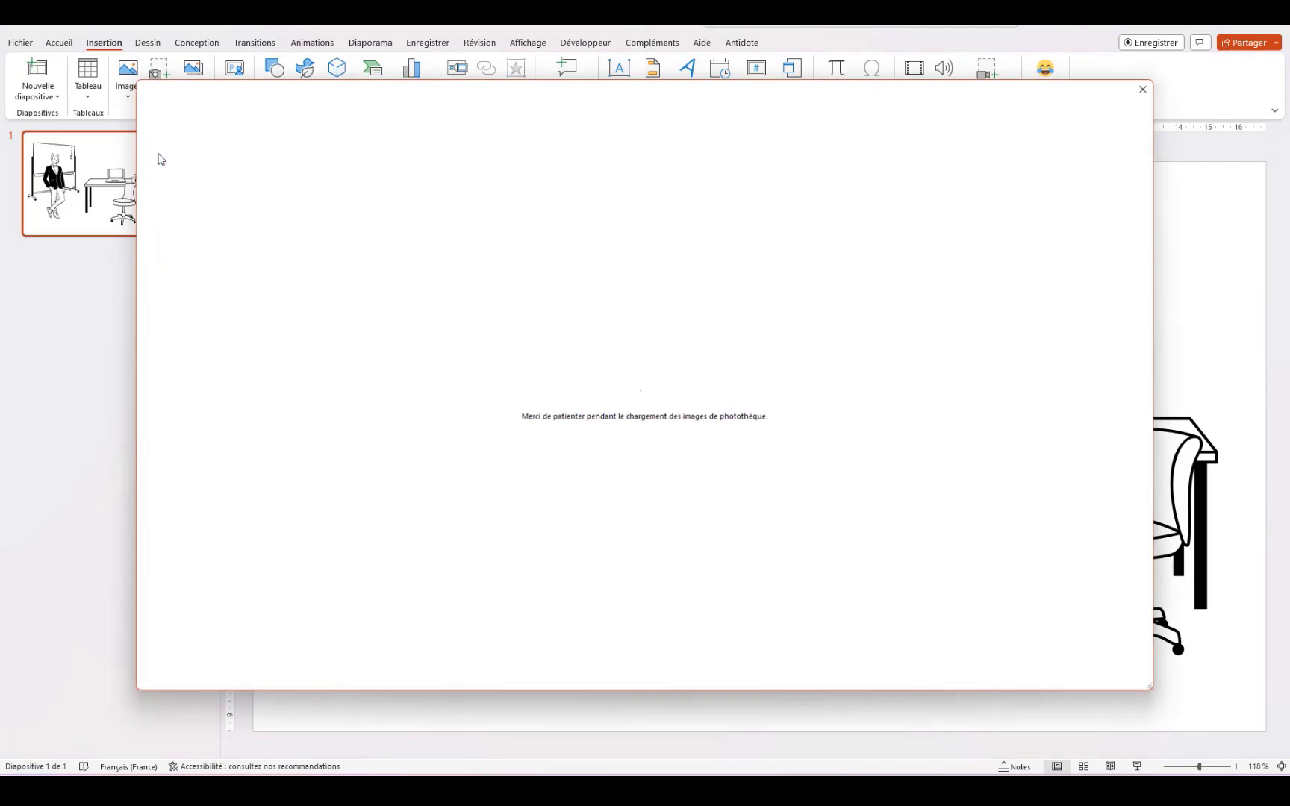
click(616, 159)
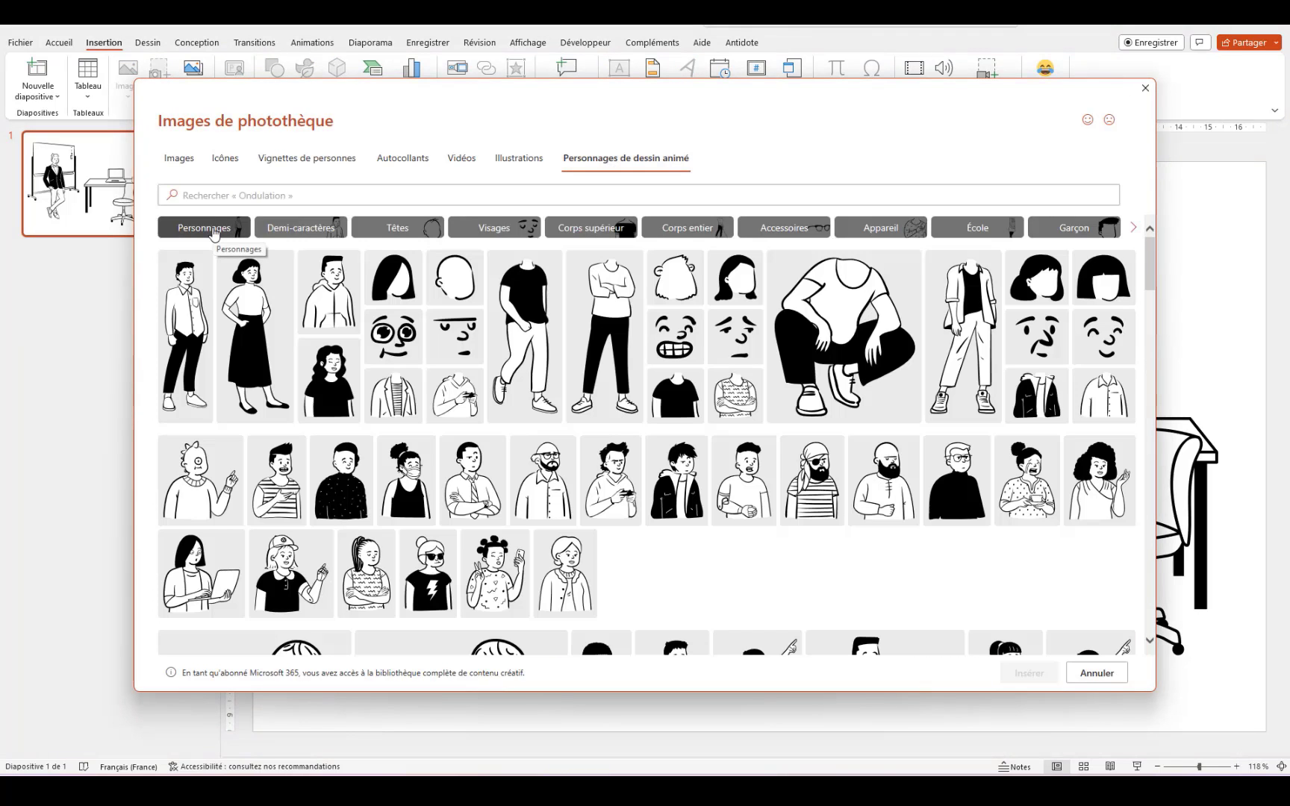
scroll(624, 359, down, 8)
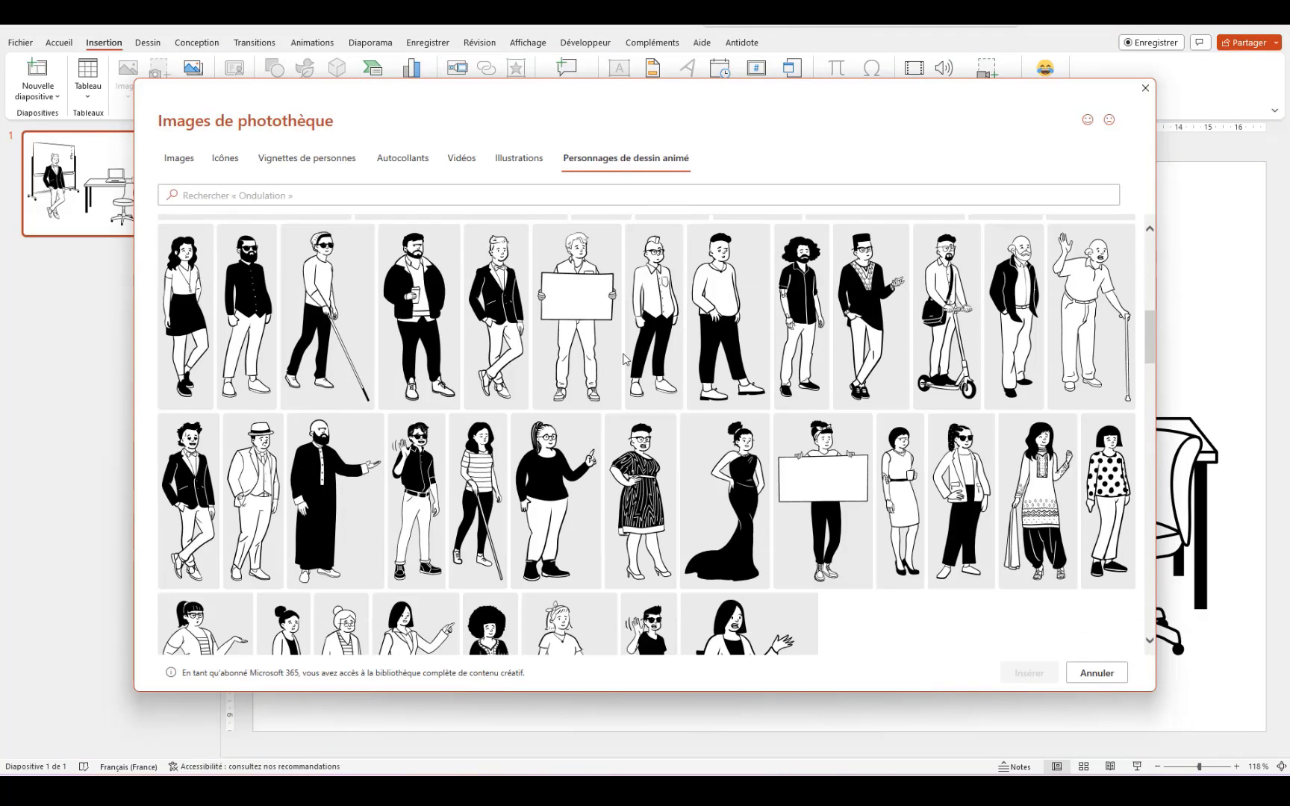
scroll(625, 360, down, 5)
scroll(625, 360, up, 13)
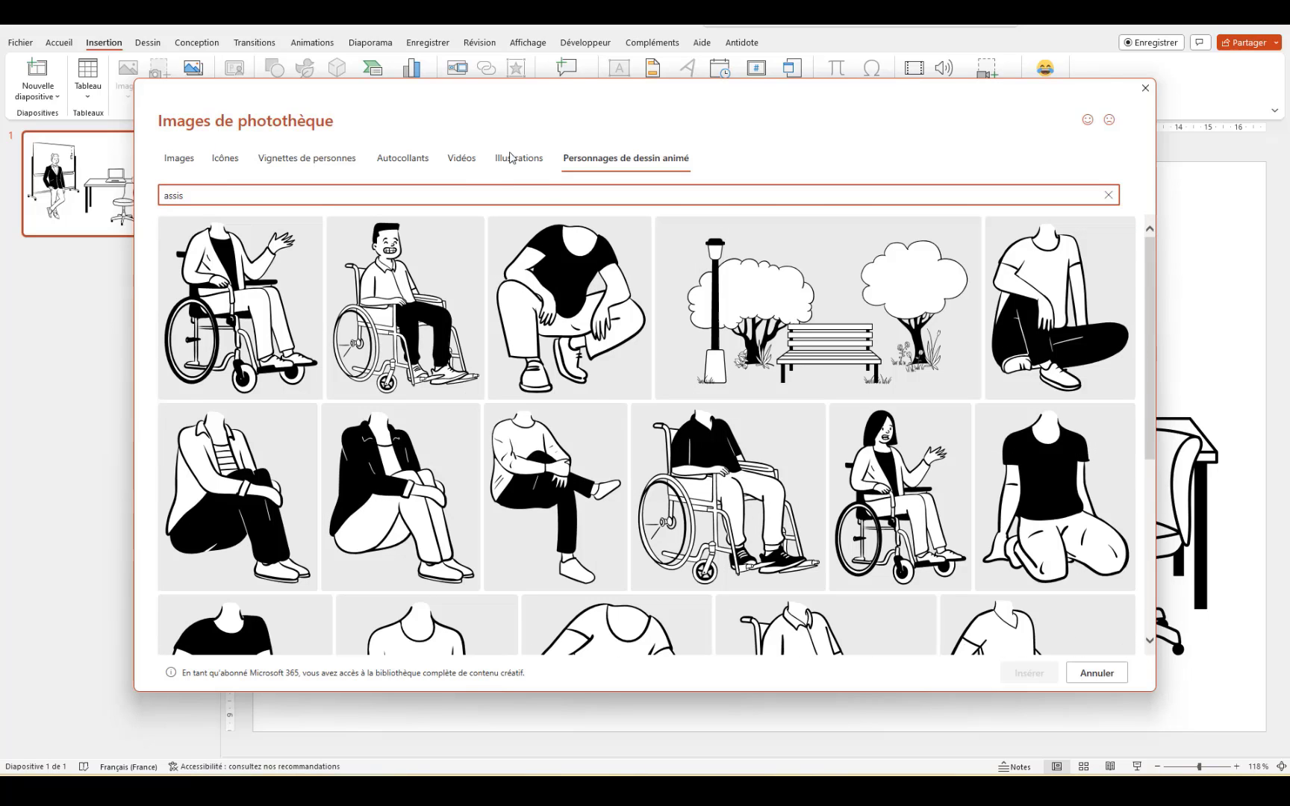
scroll(549, 437, down, 2)
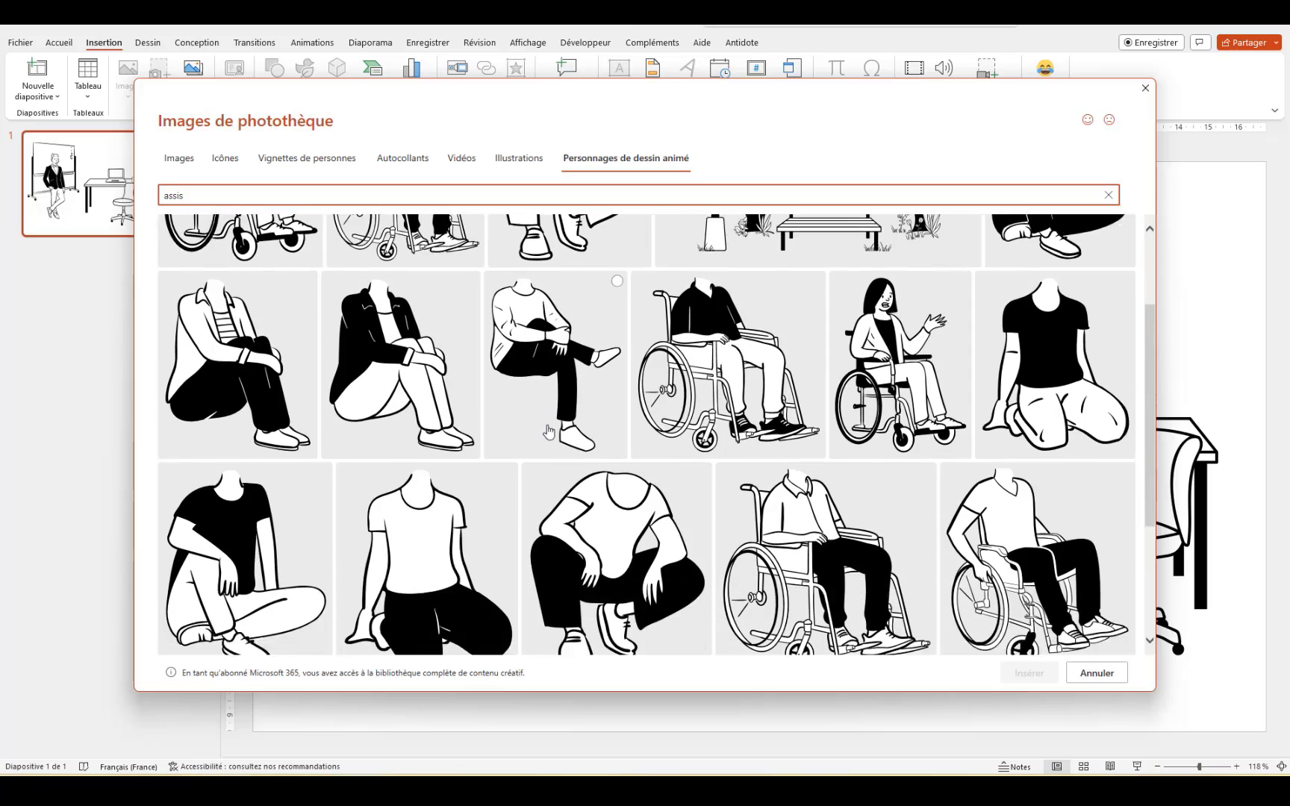
scroll(549, 432, down, 1)
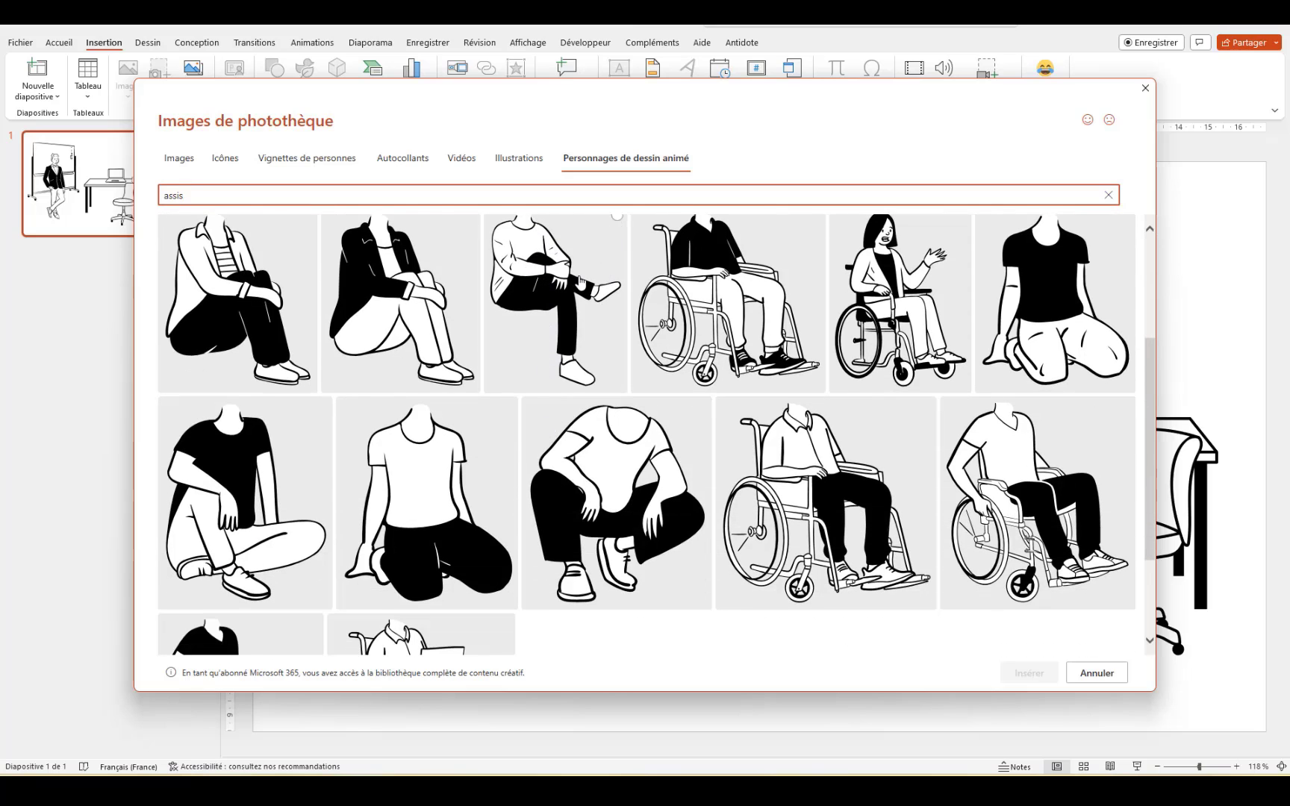
scroll(580, 282, up, 1)
click(617, 281)
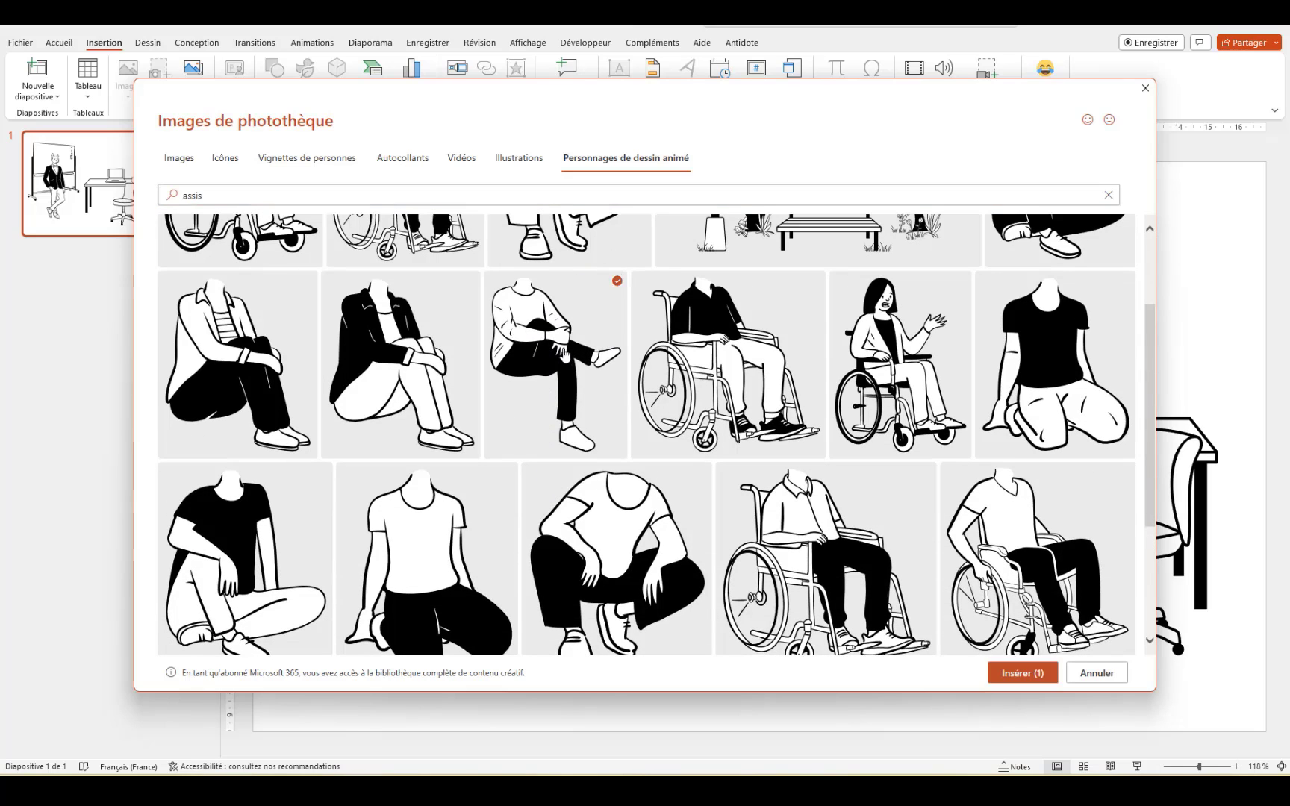
scroll(453, 631, down, 3)
click(1022, 674)
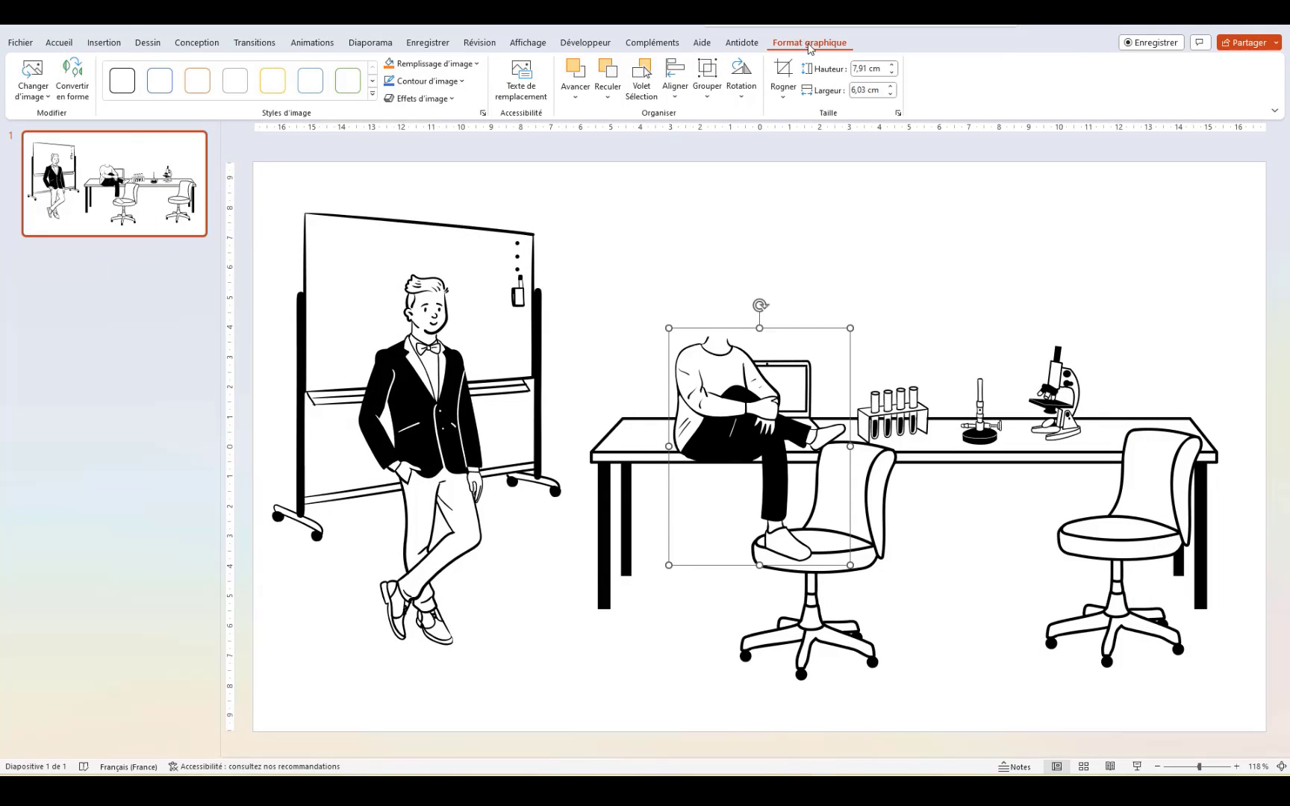
Step: Mirror the seated figure horizontally and sit it on the left desk chair
right_click(747, 451)
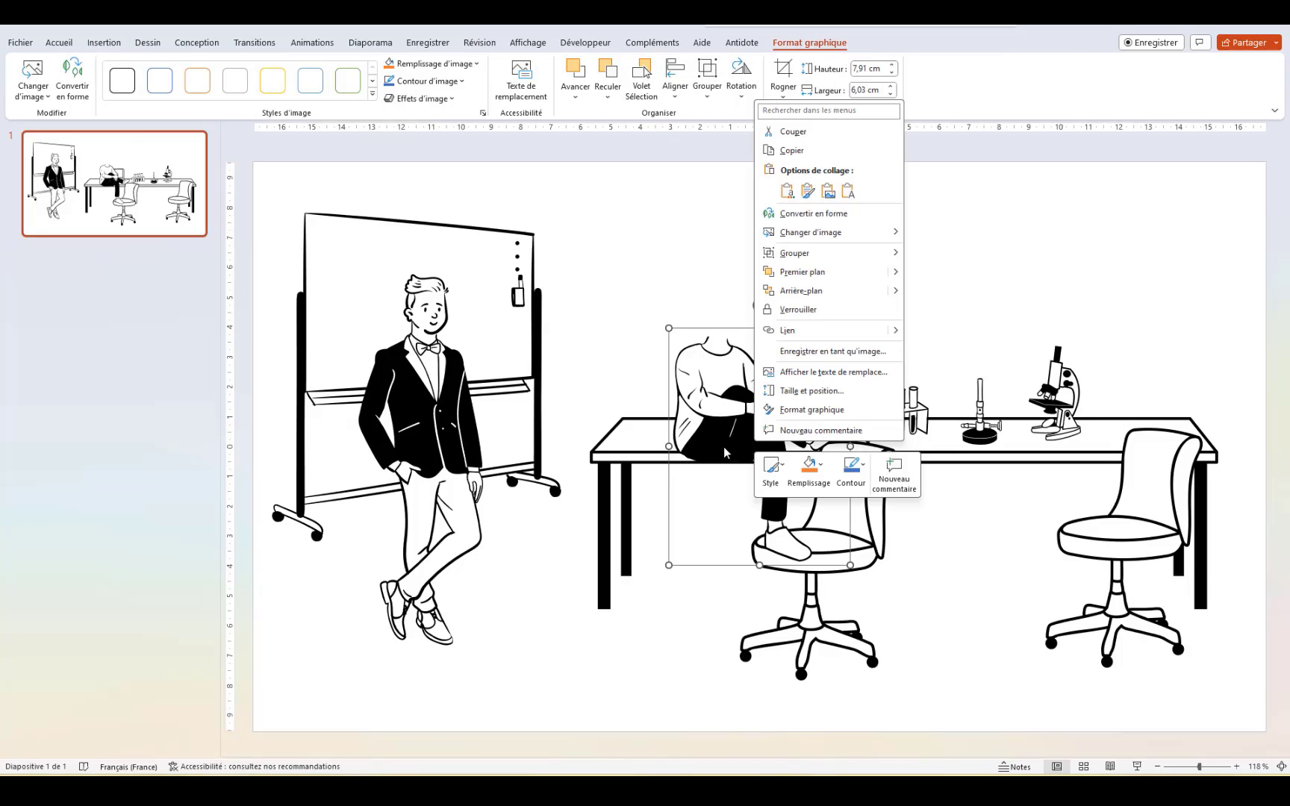
click(719, 440)
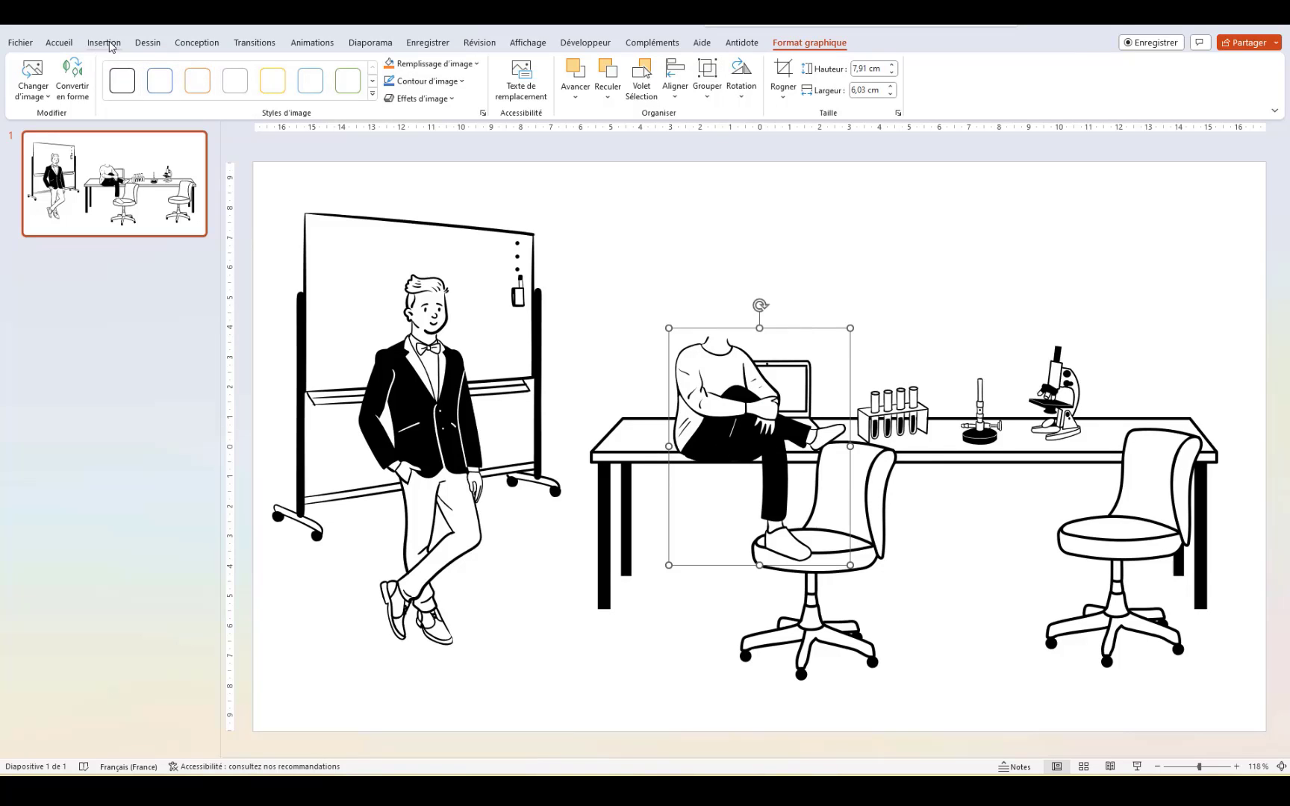
click(741, 79)
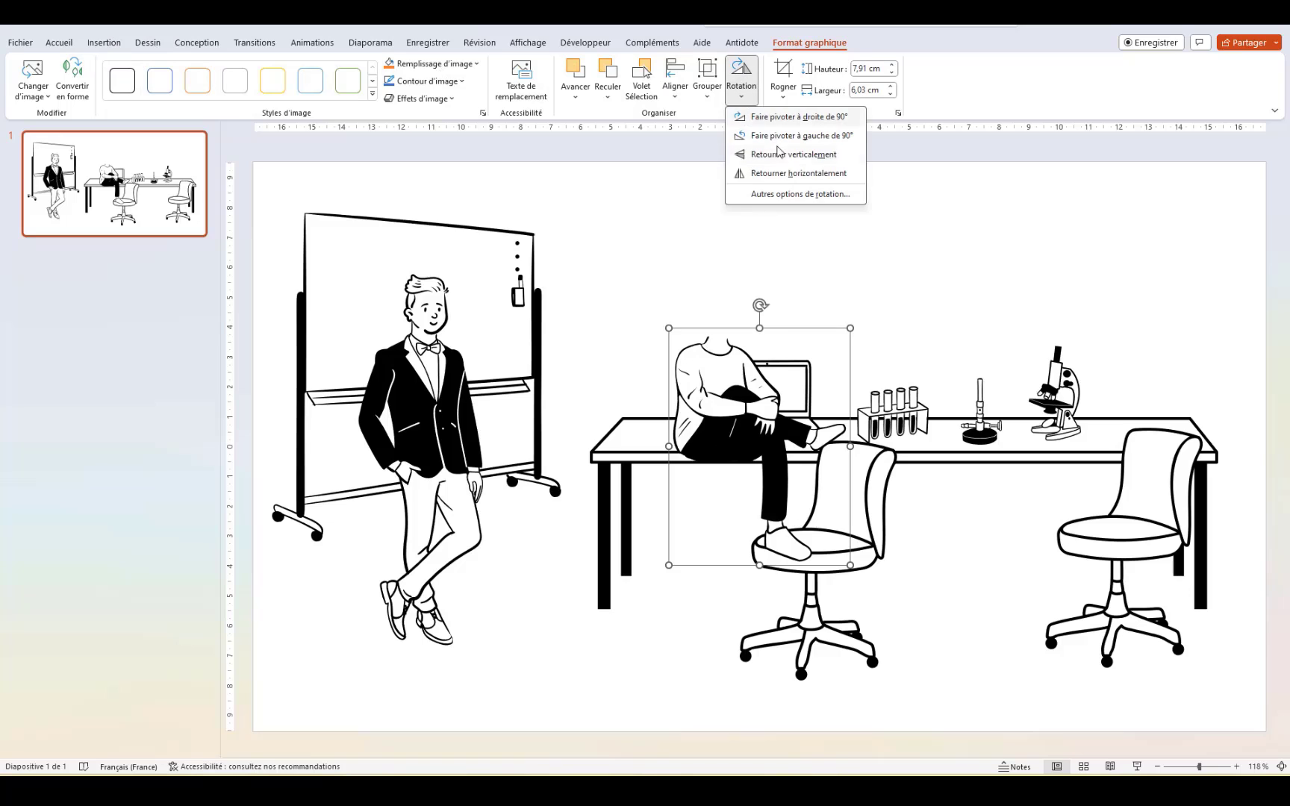
click(813, 174)
drag(821, 387, 801, 465)
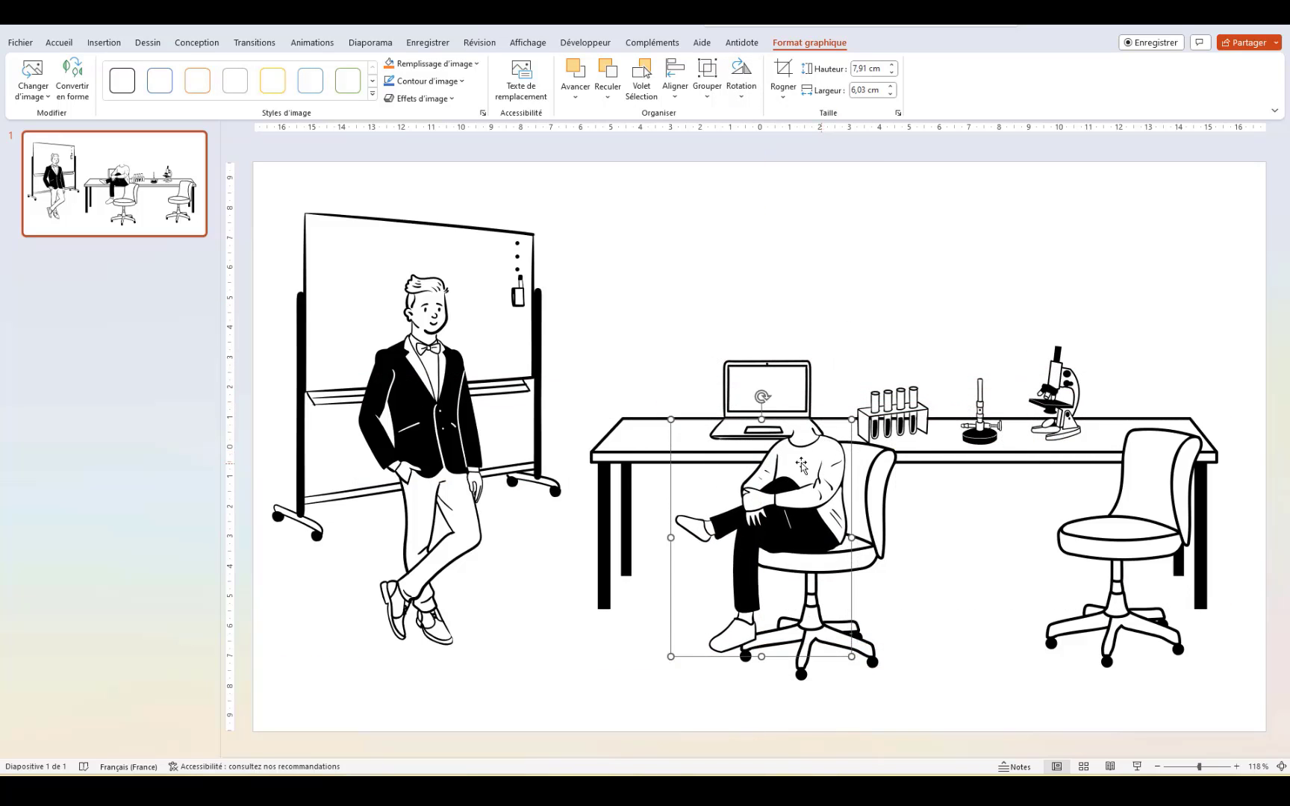
click(678, 223)
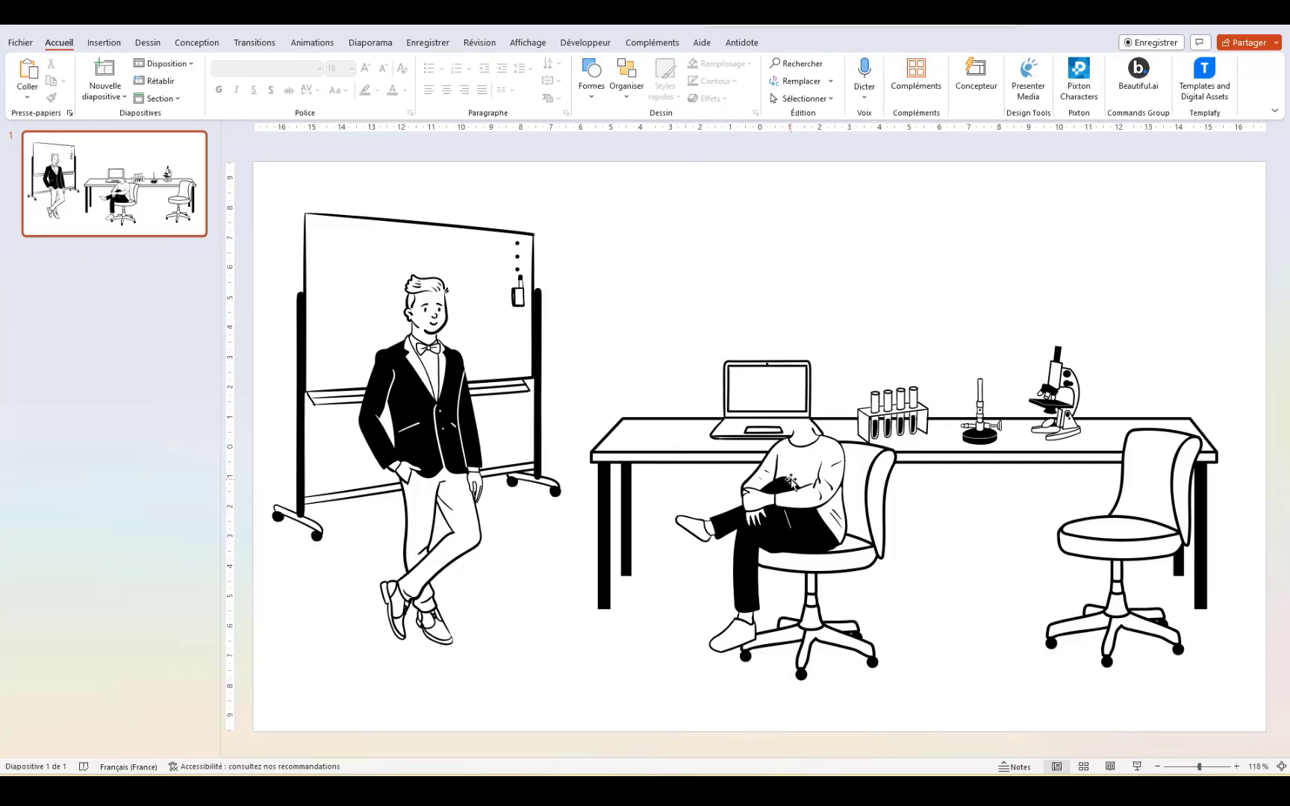
Step: Place a copy of the seated figure on the right chair
right_click(811, 478)
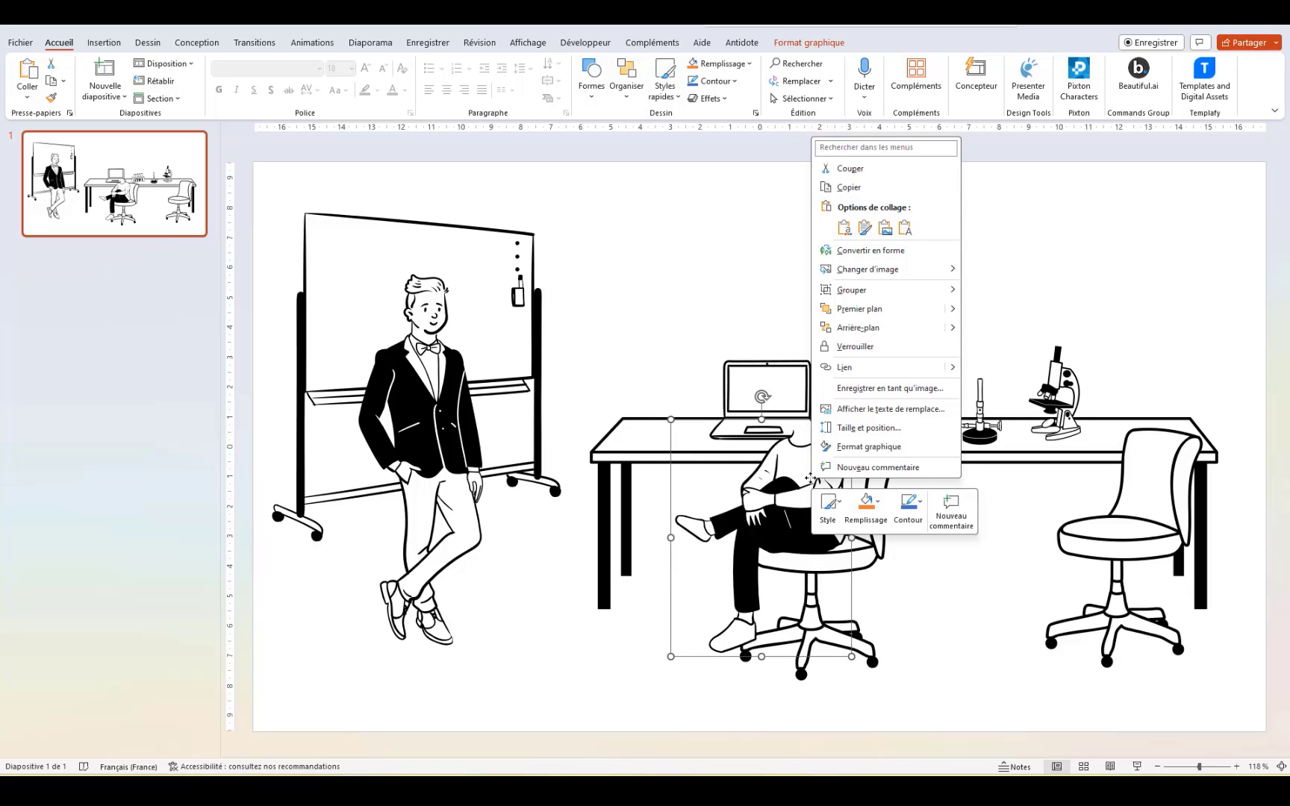
drag(796, 491, 1131, 504)
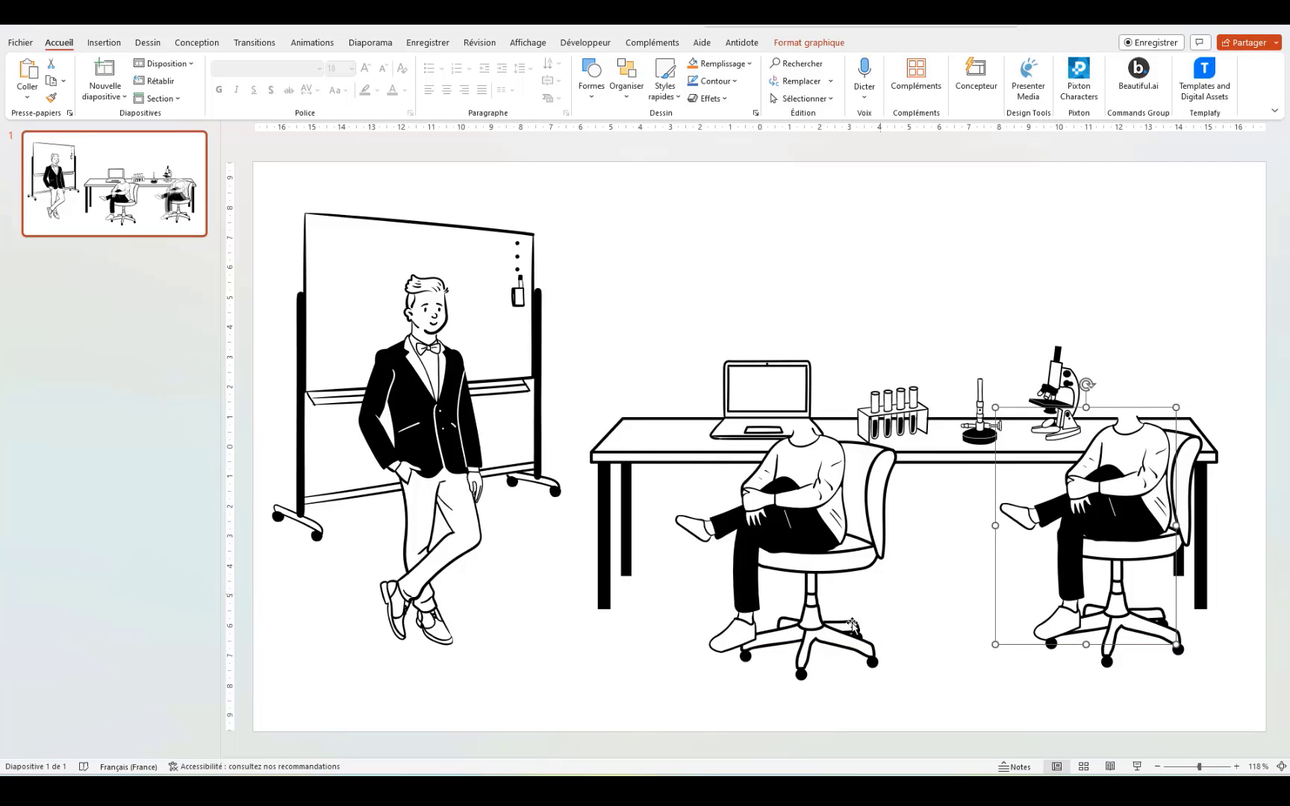
click(370, 684)
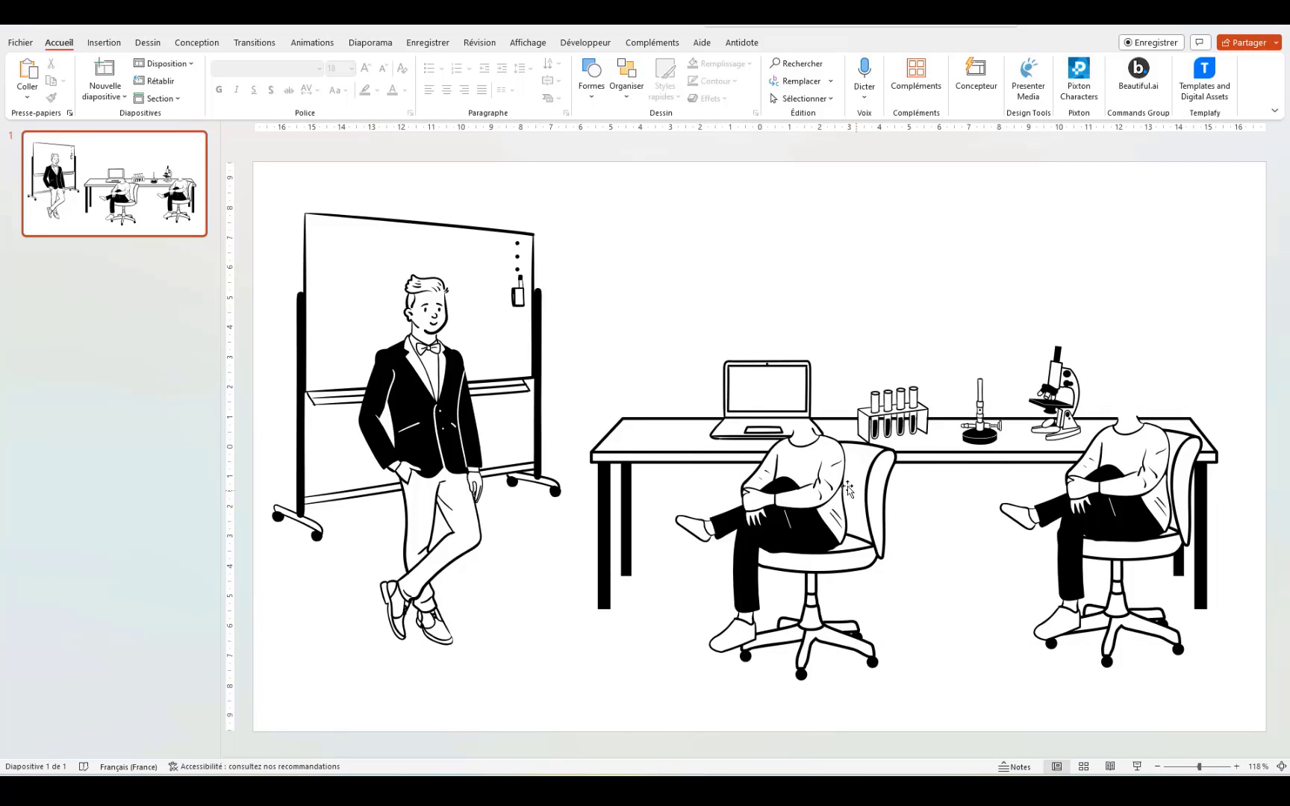
Step: Slide the laptop a little to the left along the desk
click(774, 390)
drag(774, 390, 717, 388)
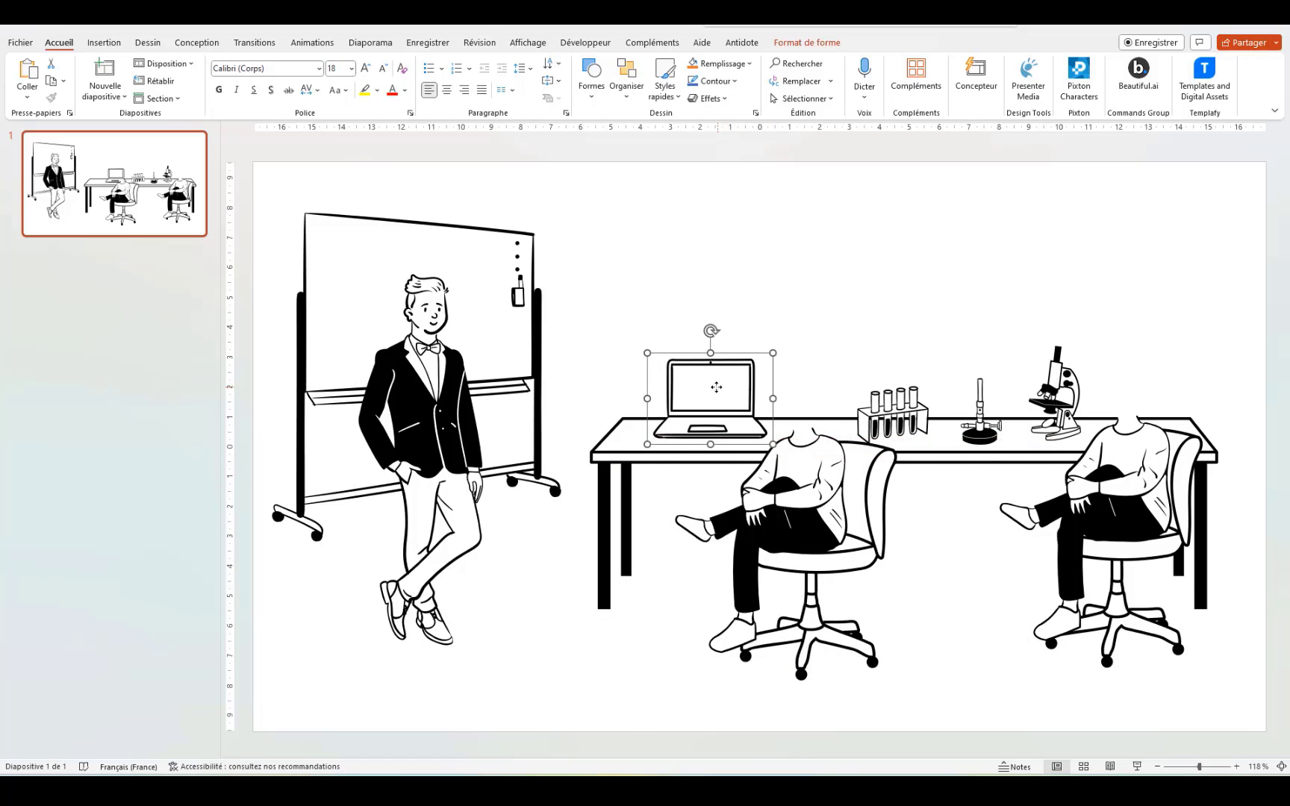
click(916, 584)
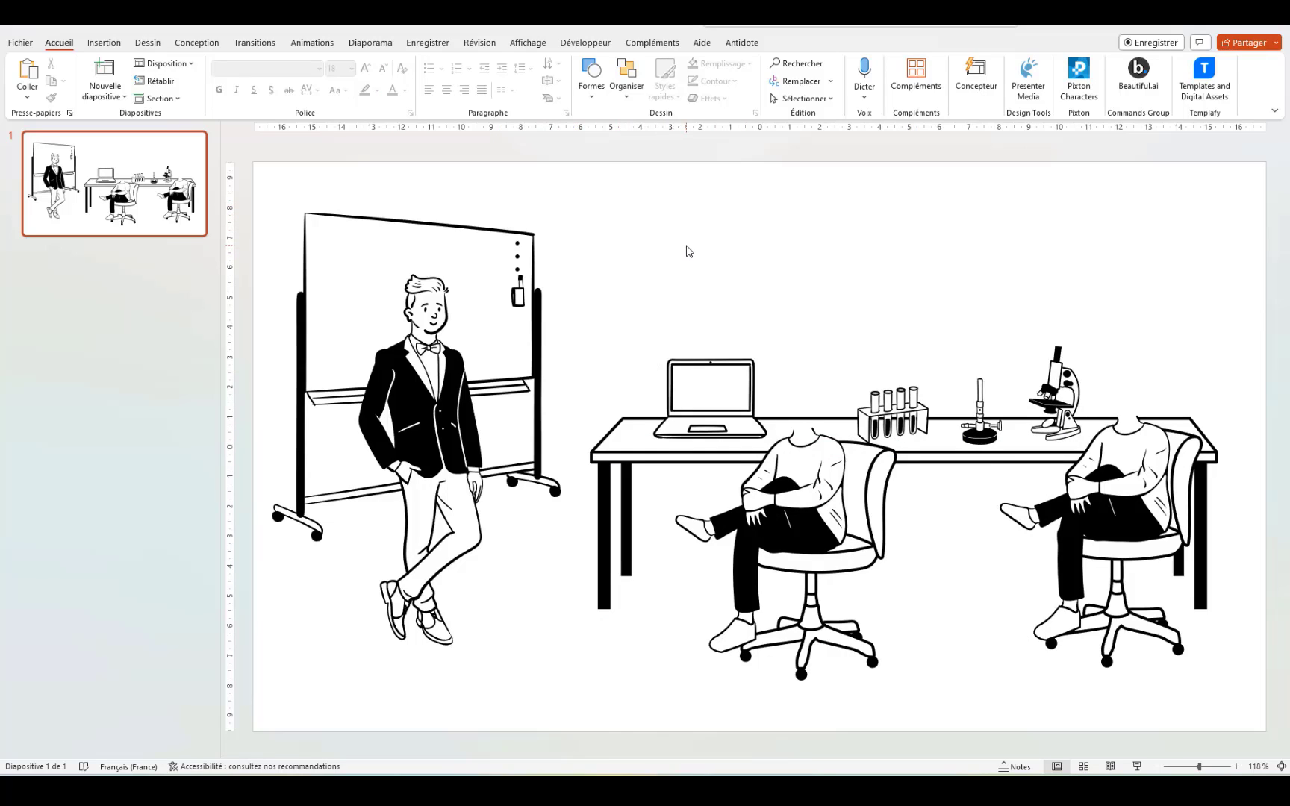
Step: Convert the standing man picture to shapes and ungroup his figure
click(411, 417)
right_click(411, 416)
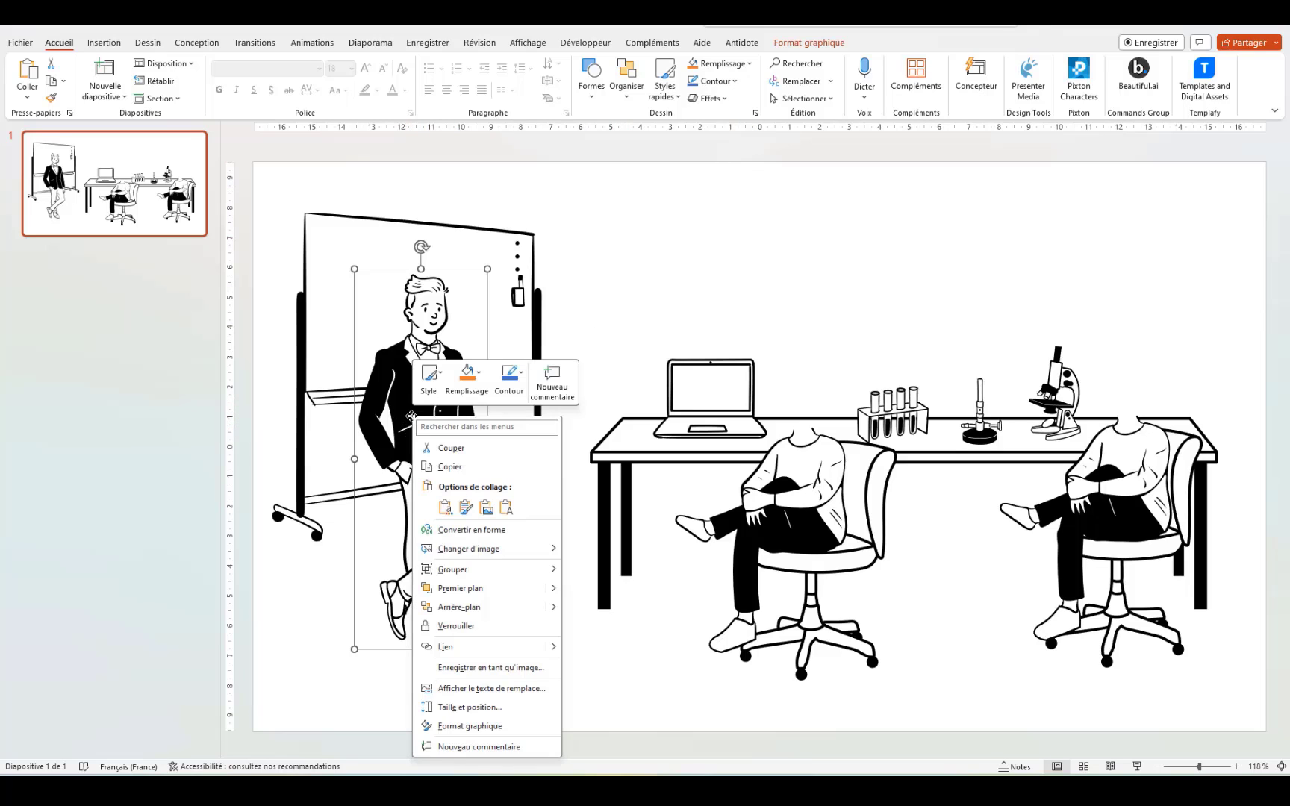
click(512, 571)
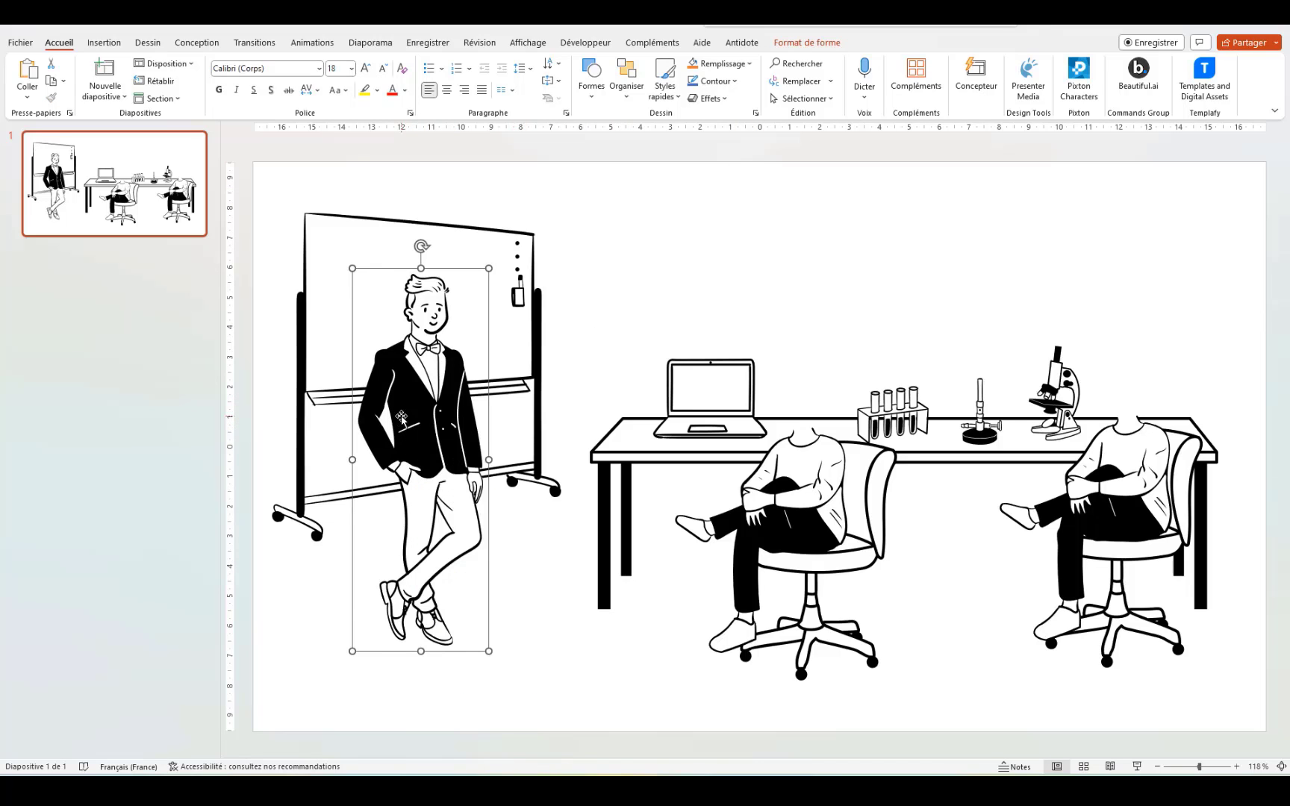
right_click(428, 525)
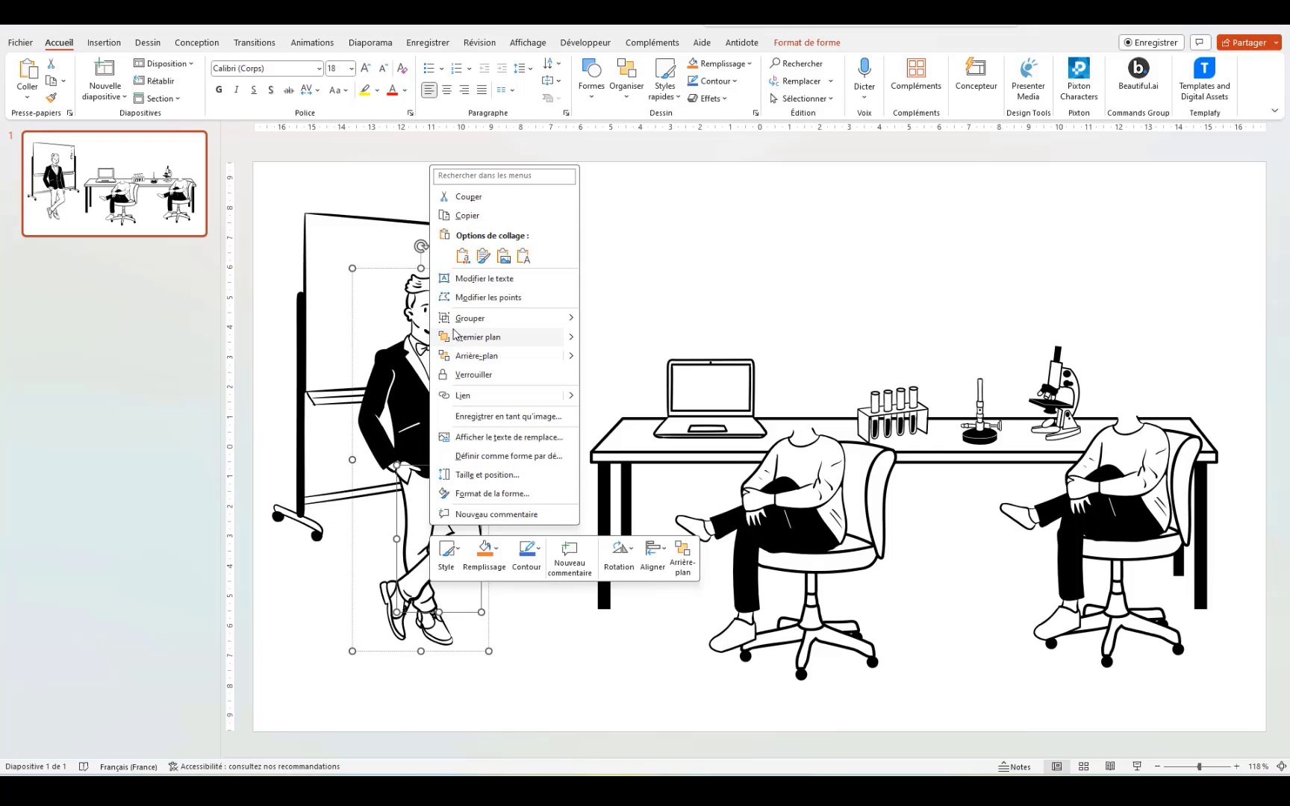
mouse_move(557, 317)
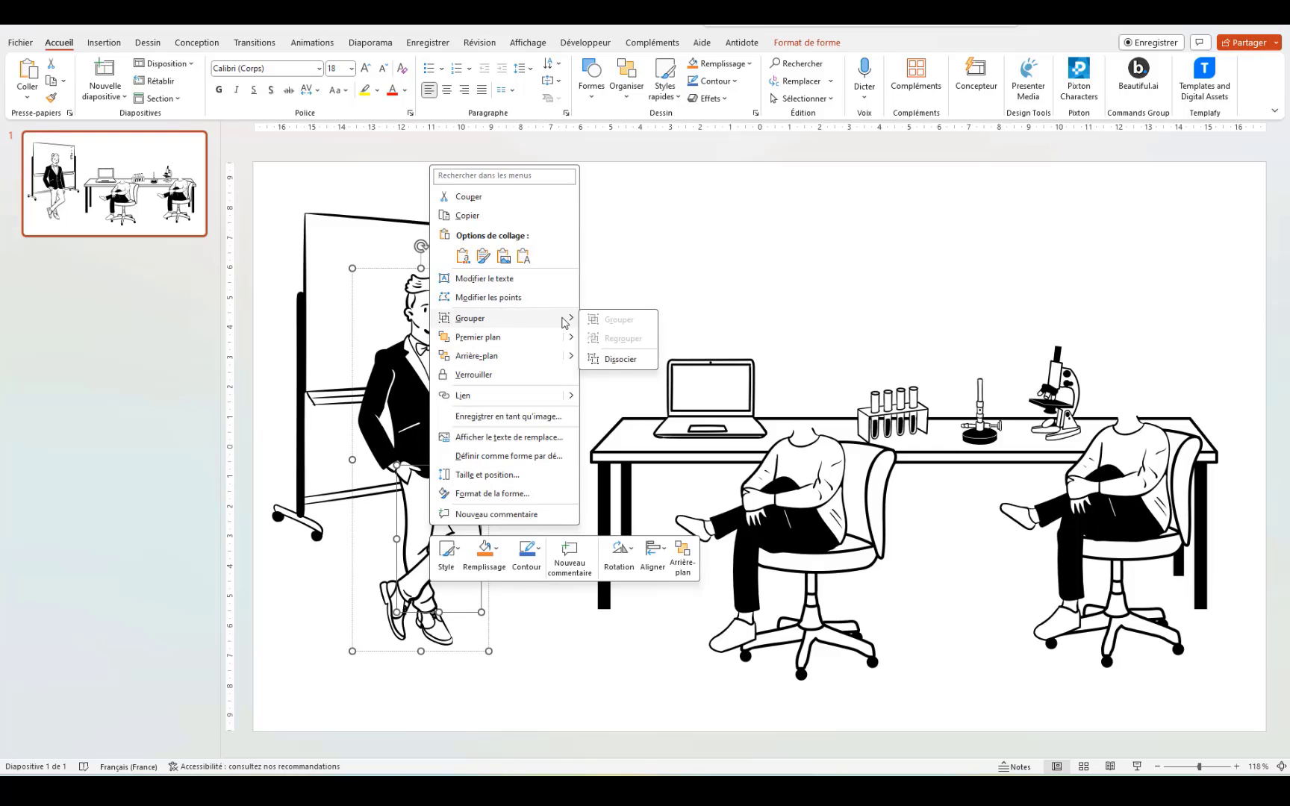
click(627, 360)
click(542, 620)
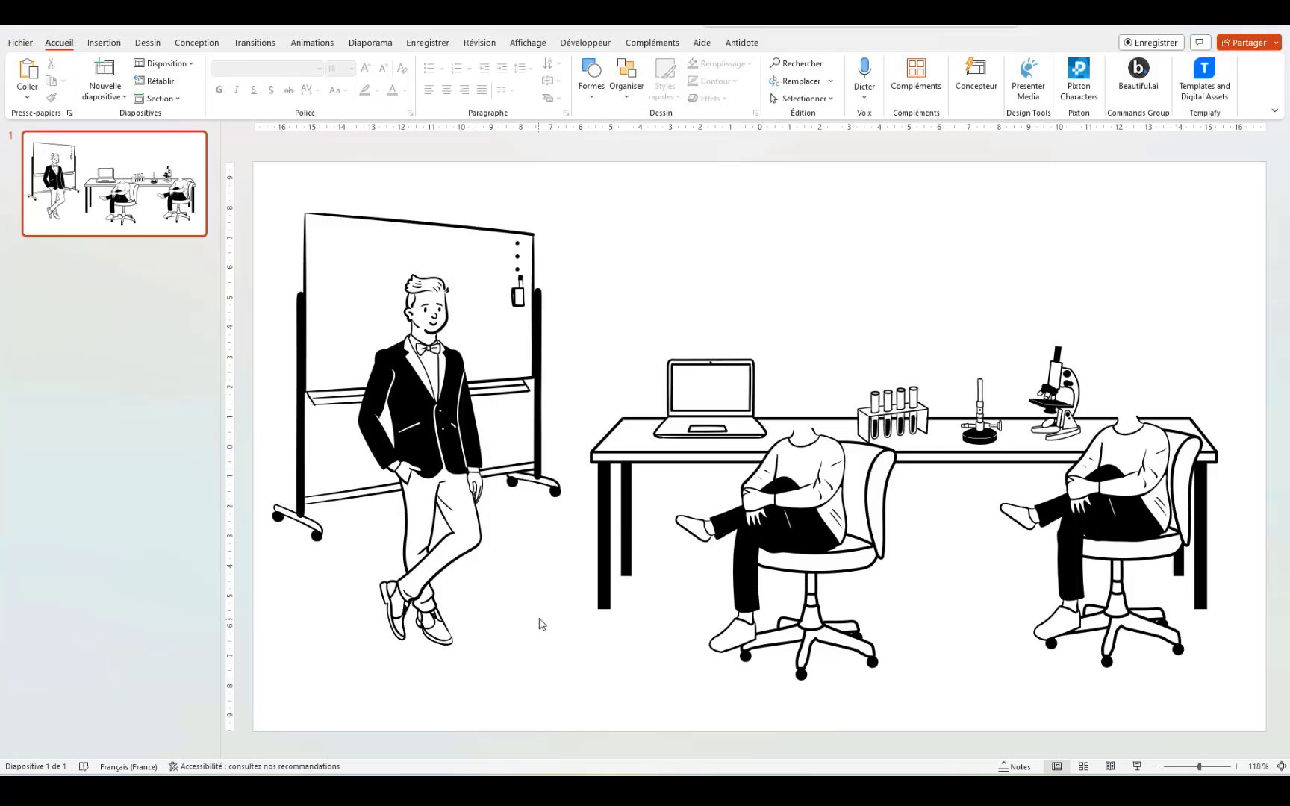
Step: Ungroup the man's legs and jacket further, then select his shoes
click(451, 531)
shift+click(447, 431)
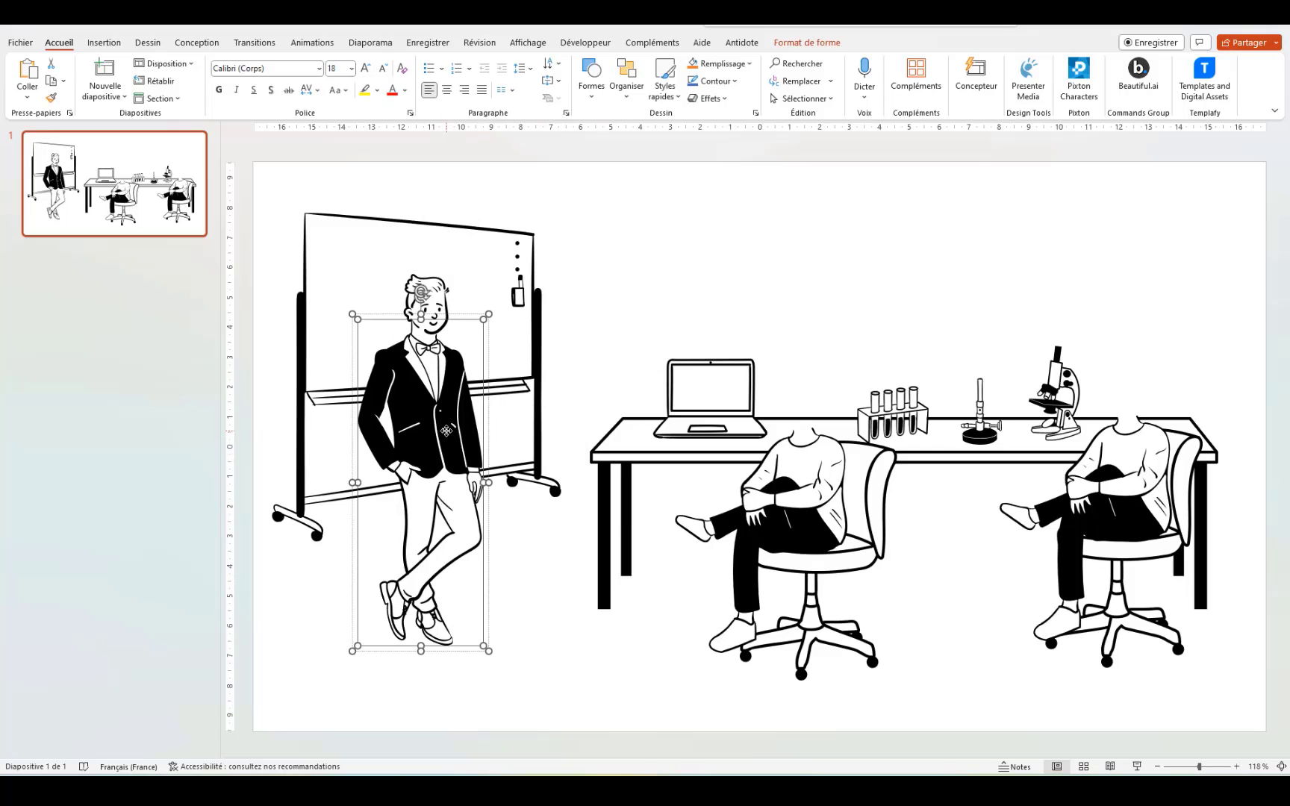
right_click(447, 431)
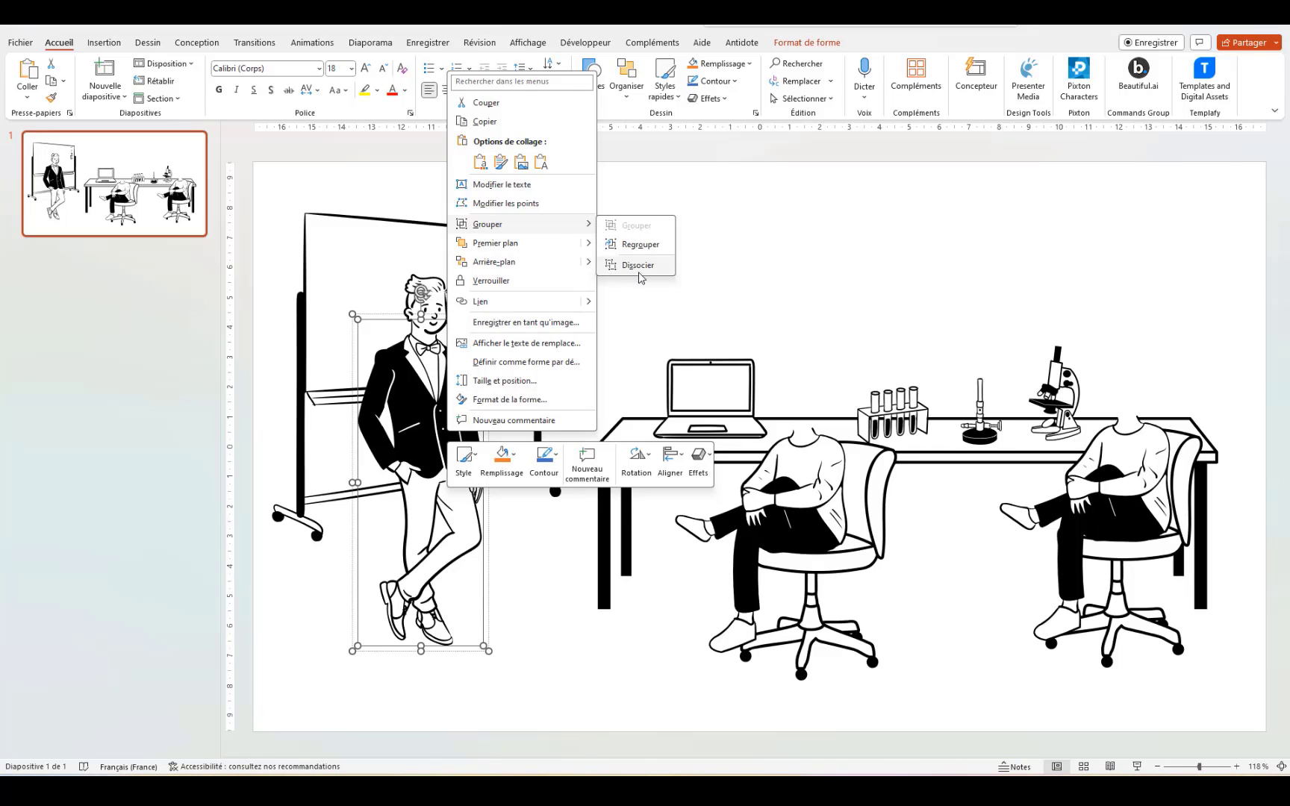
click(634, 263)
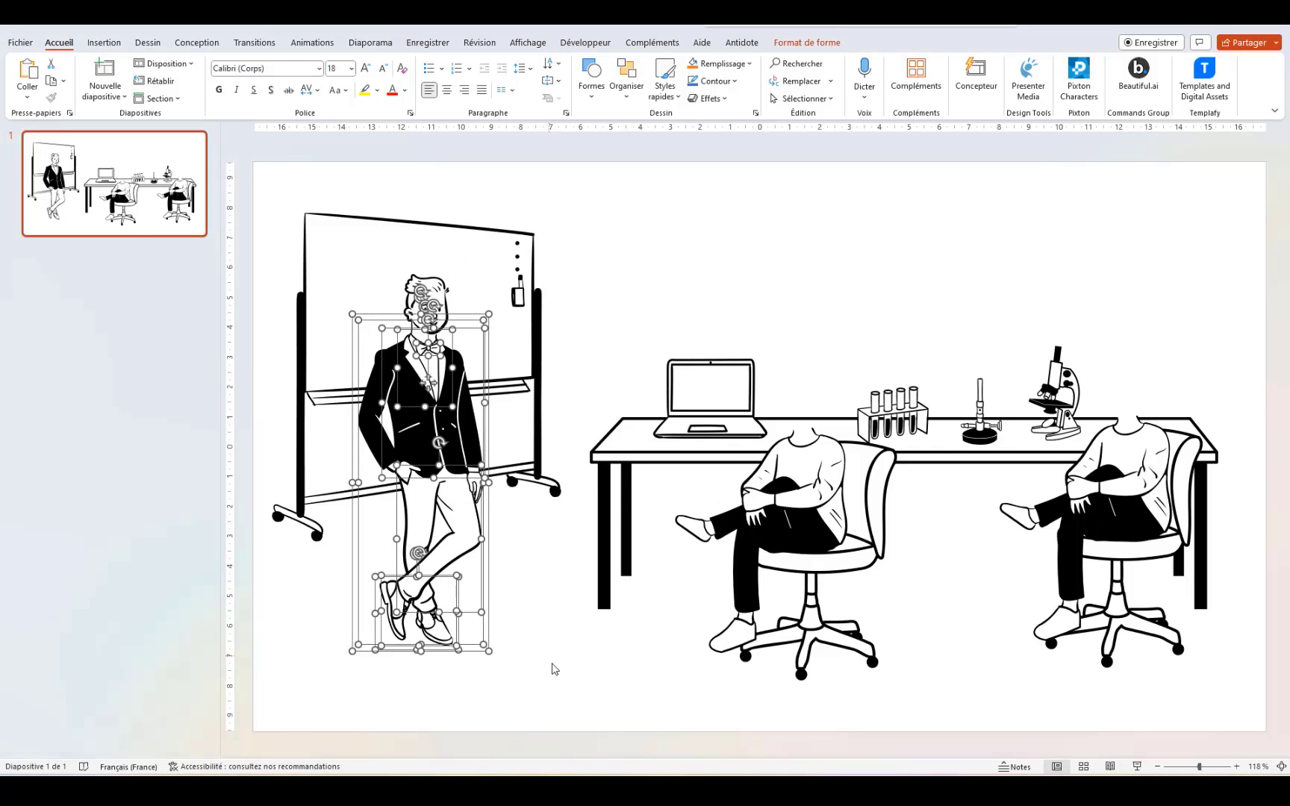
click(545, 643)
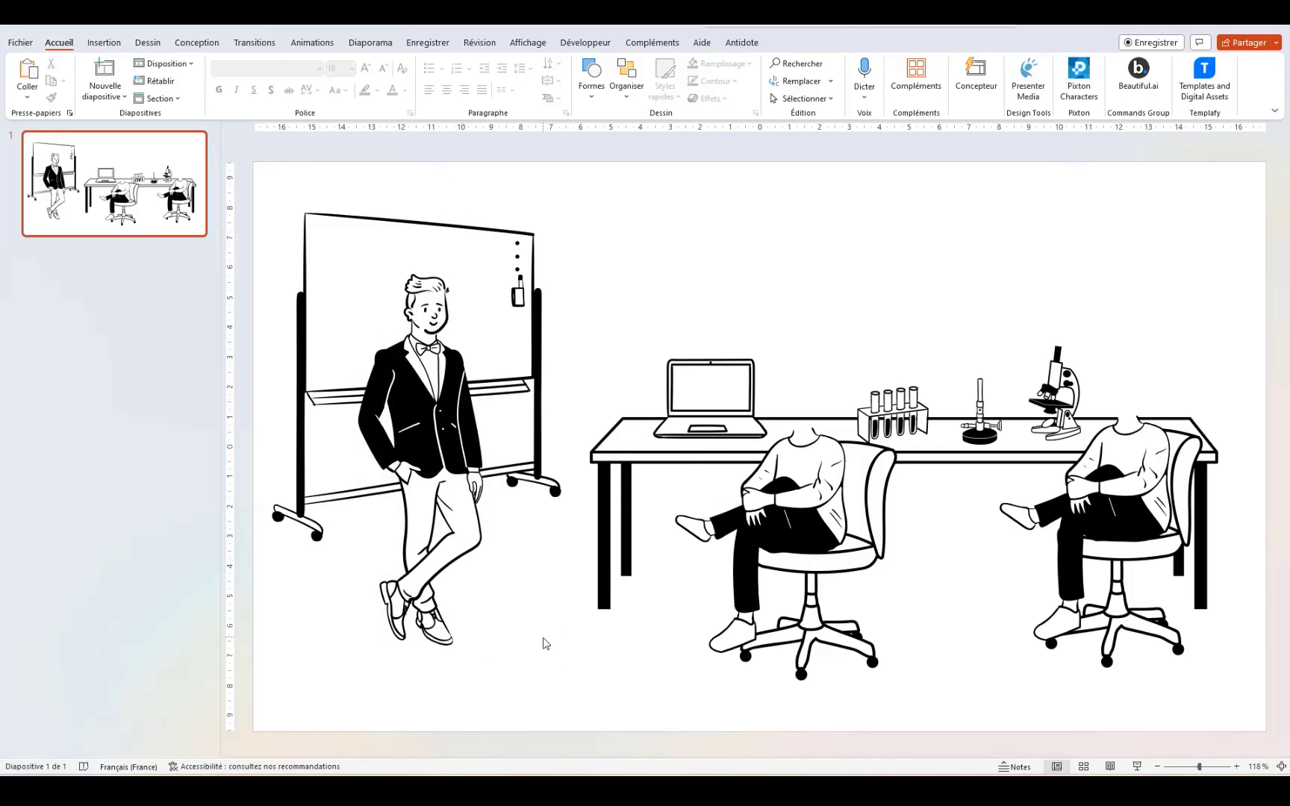
click(434, 630)
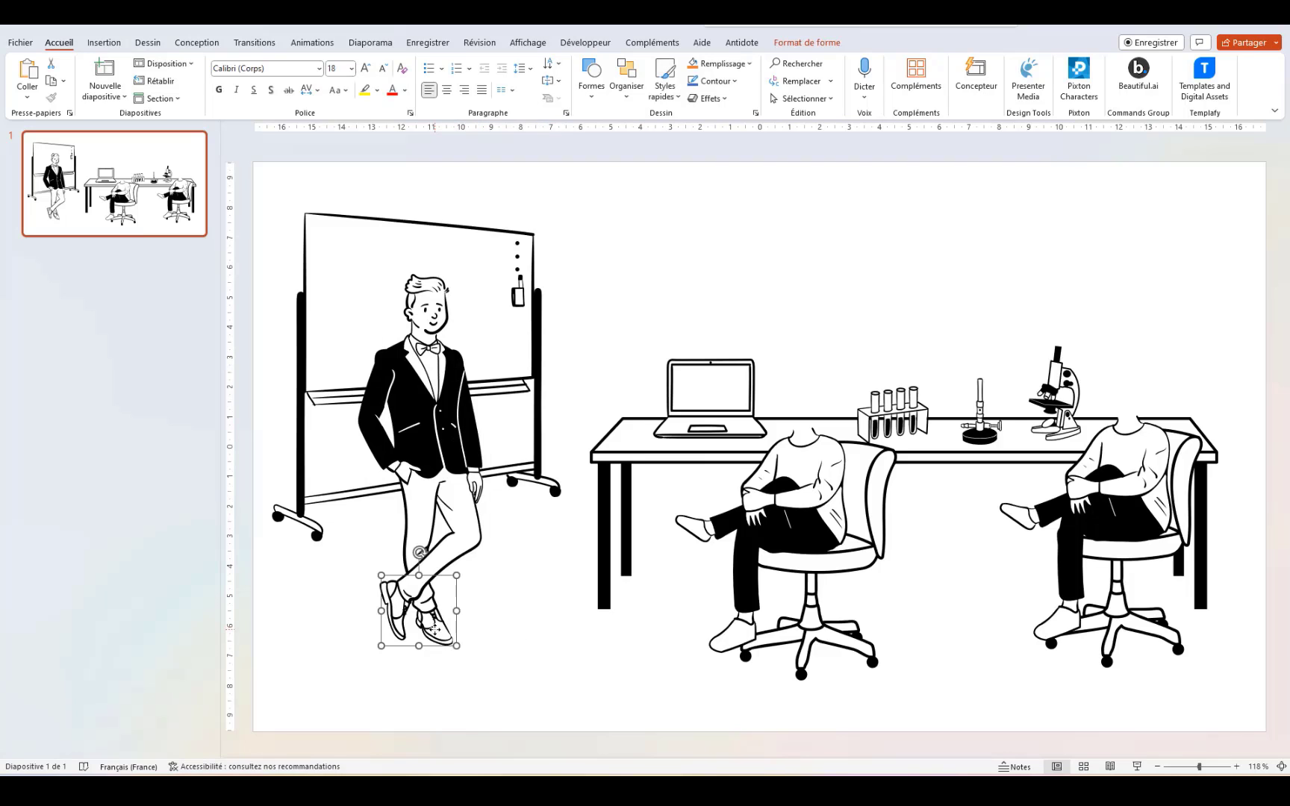
Step: Fill the standing man's shoes with solid black
click(749, 63)
click(706, 103)
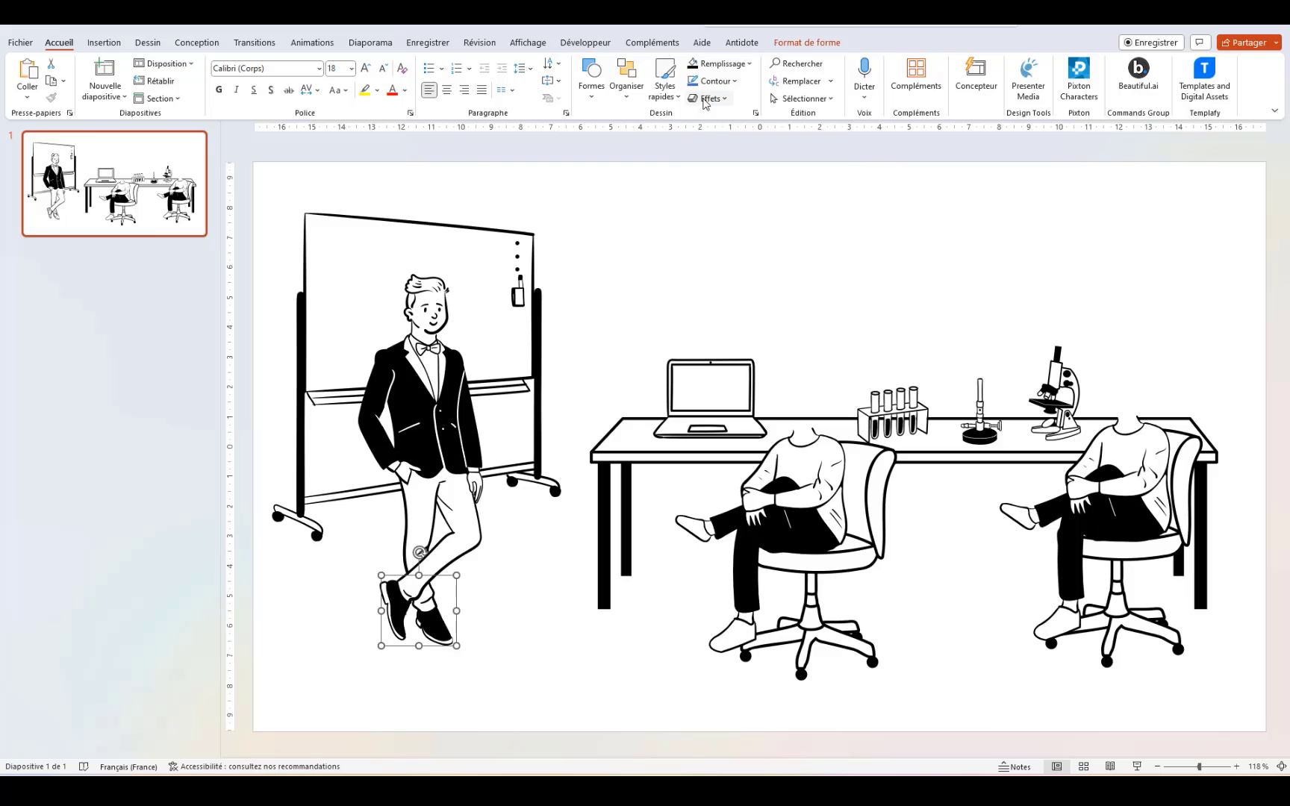
click(558, 619)
Step: Ungroup the standing man's body into separate shapes
click(411, 416)
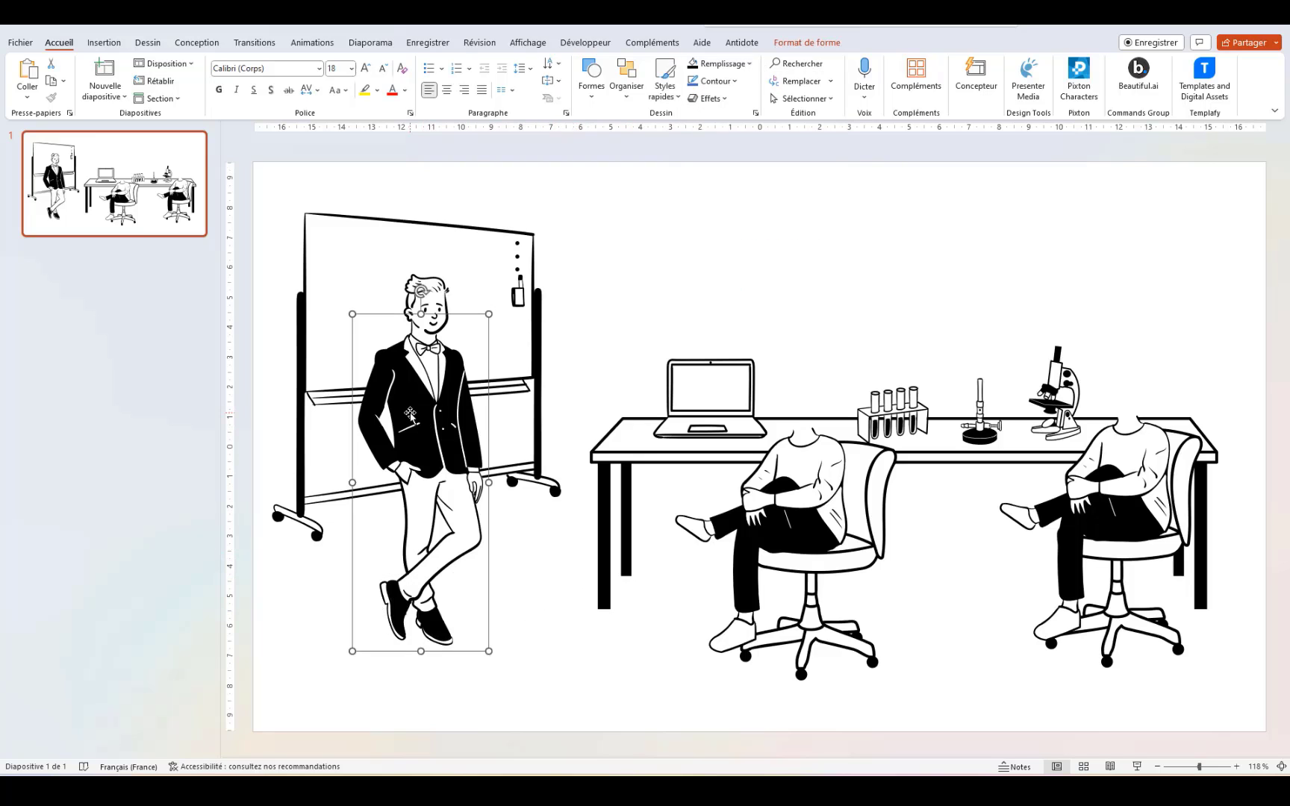
click(419, 401)
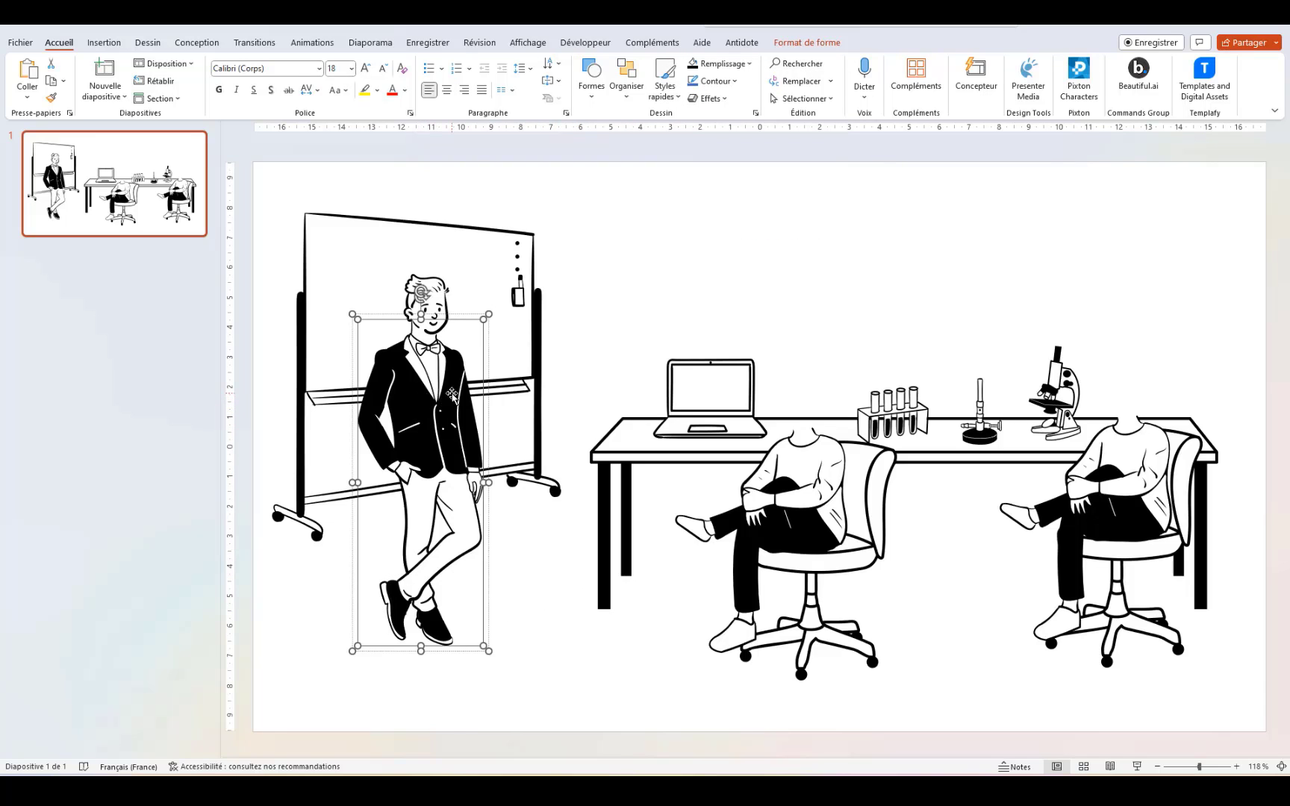
right_click(451, 393)
mouse_move(597, 547)
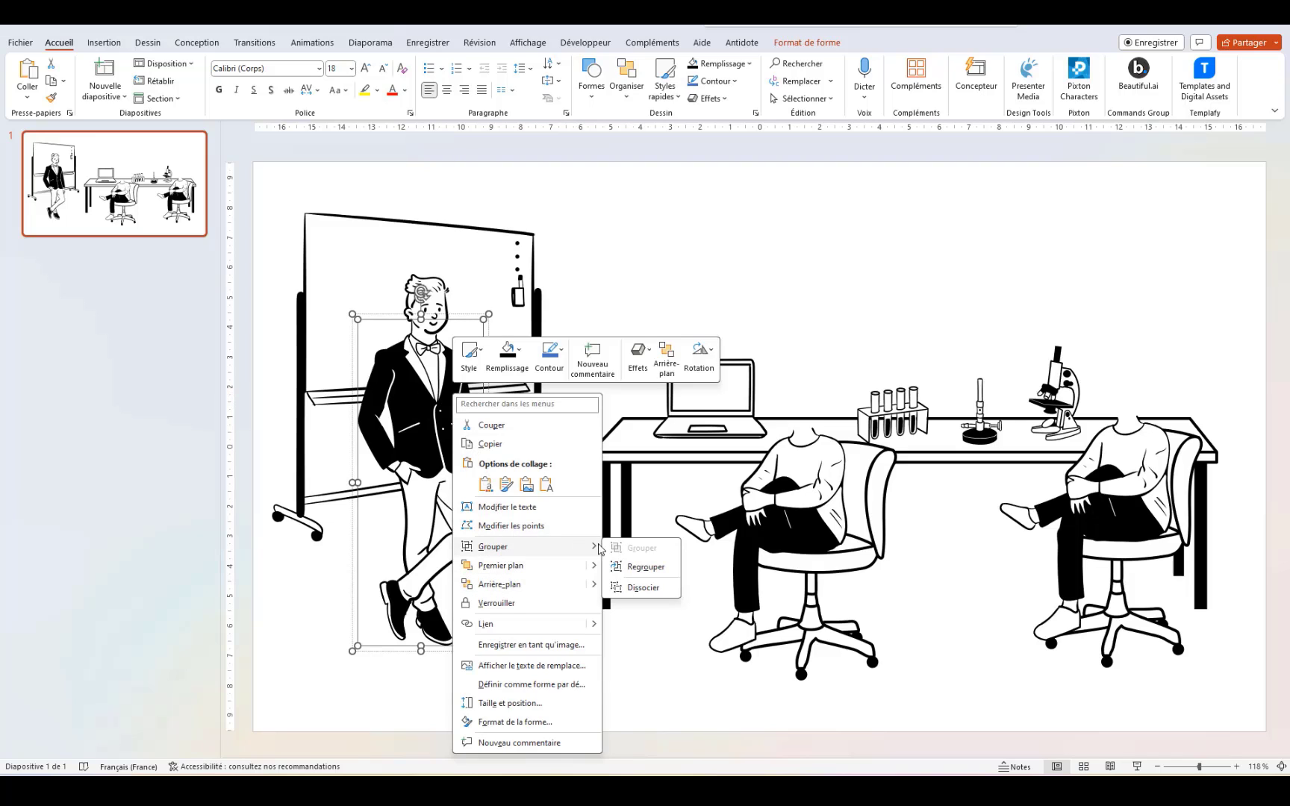
click(643, 588)
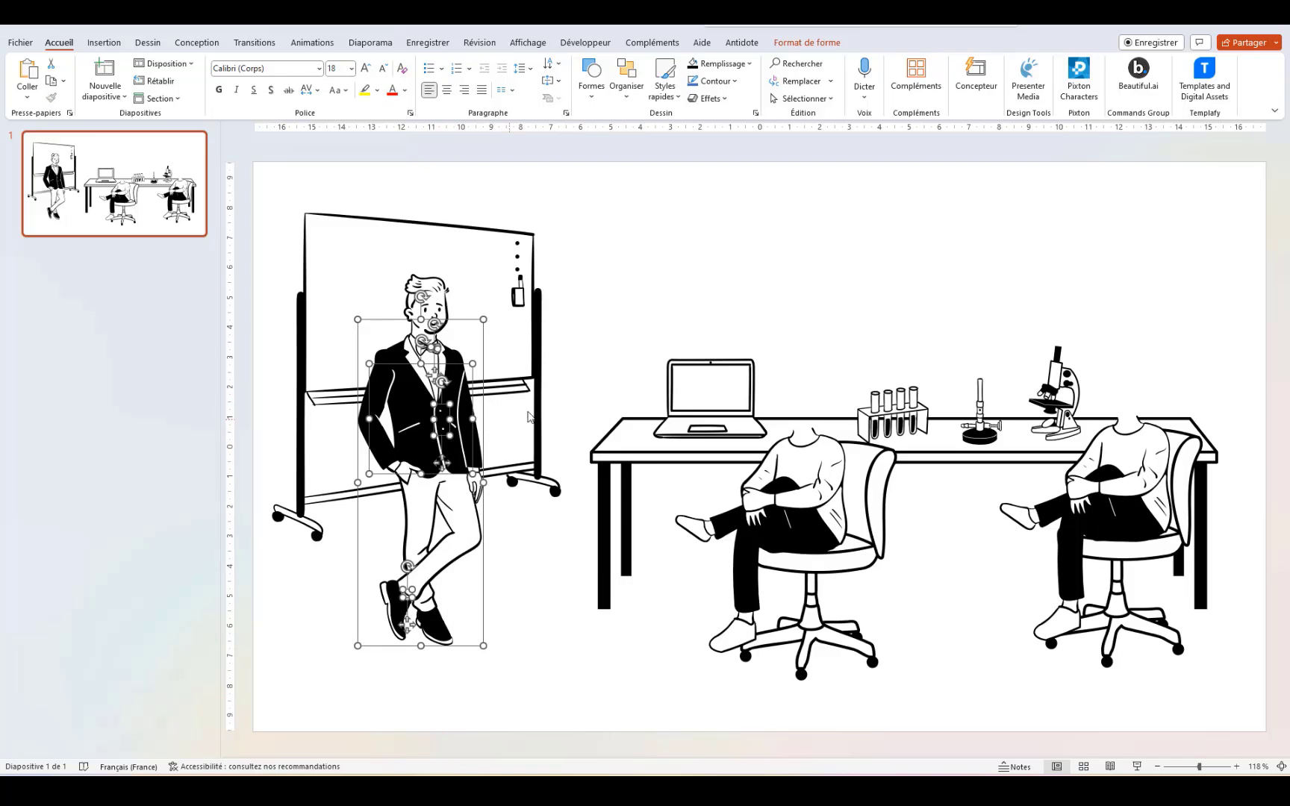
click(567, 342)
Step: Select the man's jacket and then his whole figure, browsing fill colours without applying one
click(391, 366)
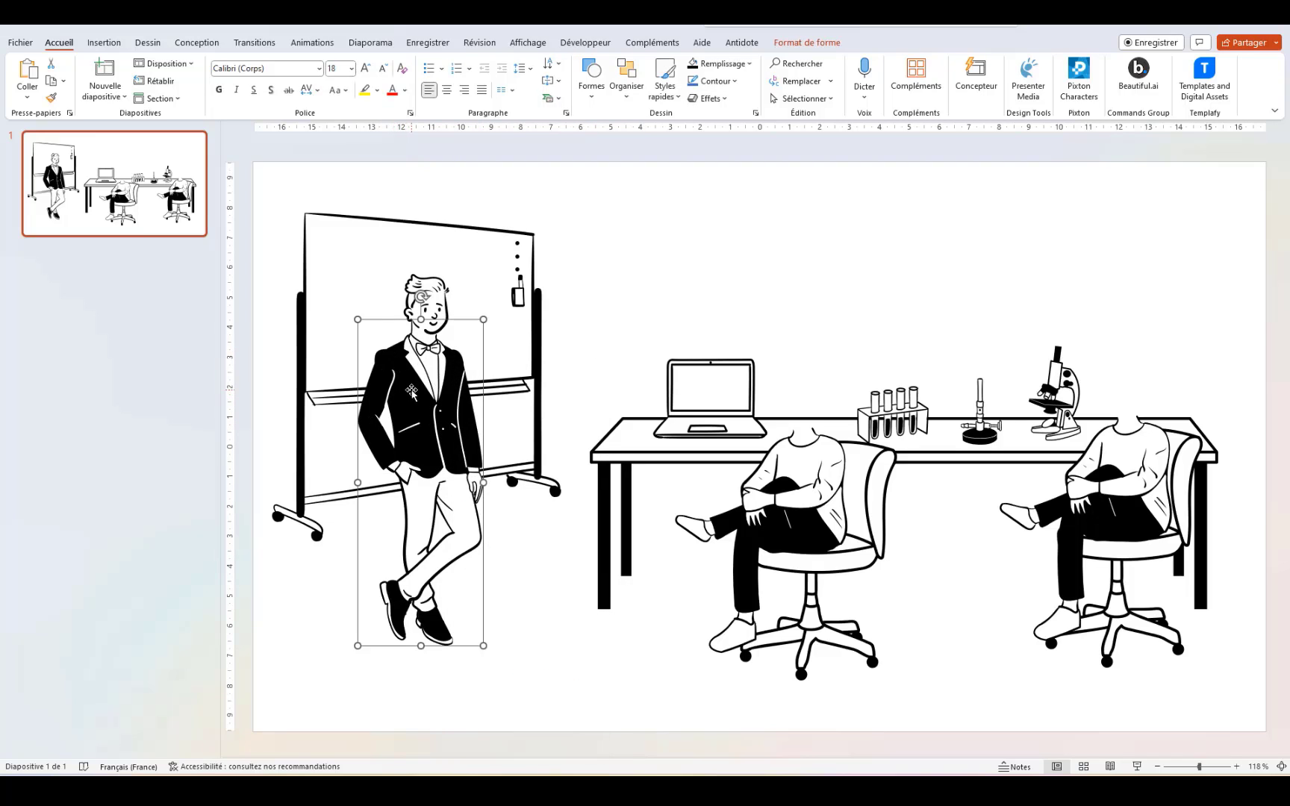
click(393, 469)
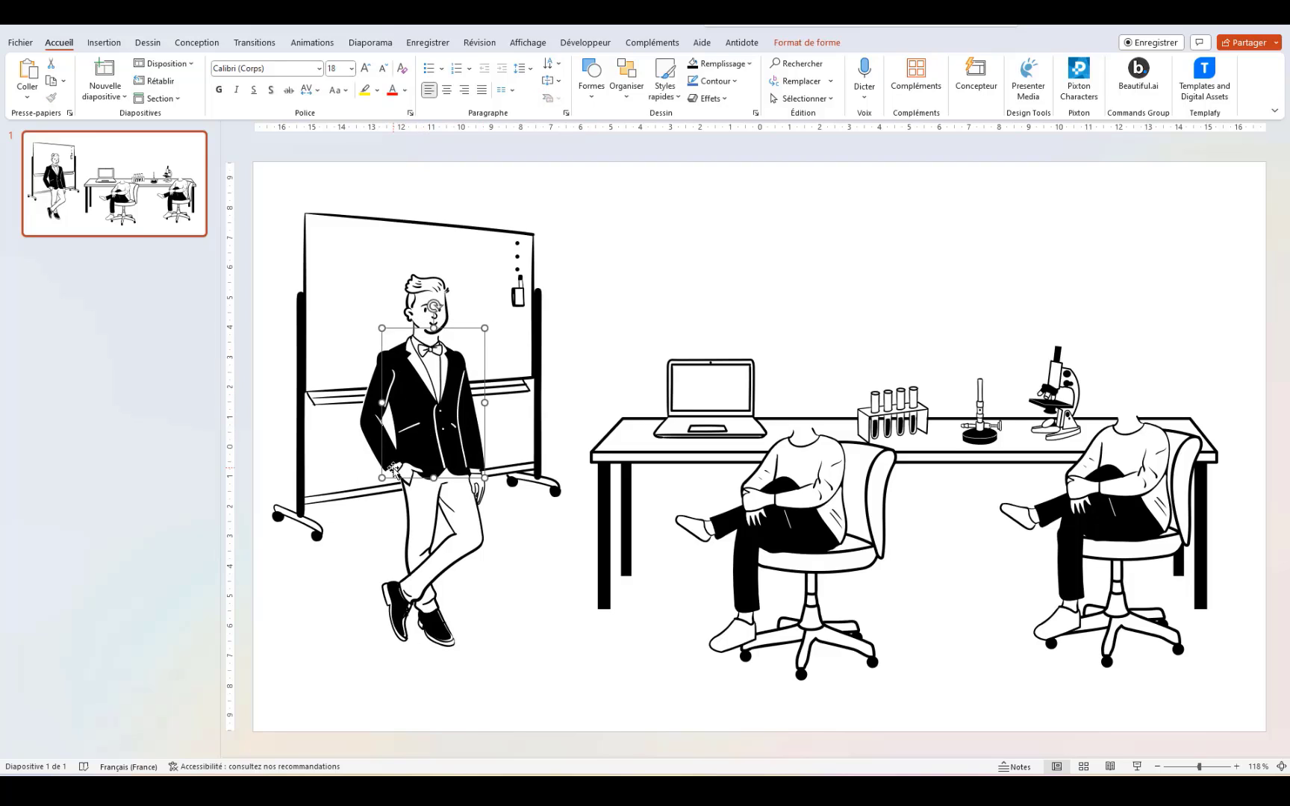
click(748, 65)
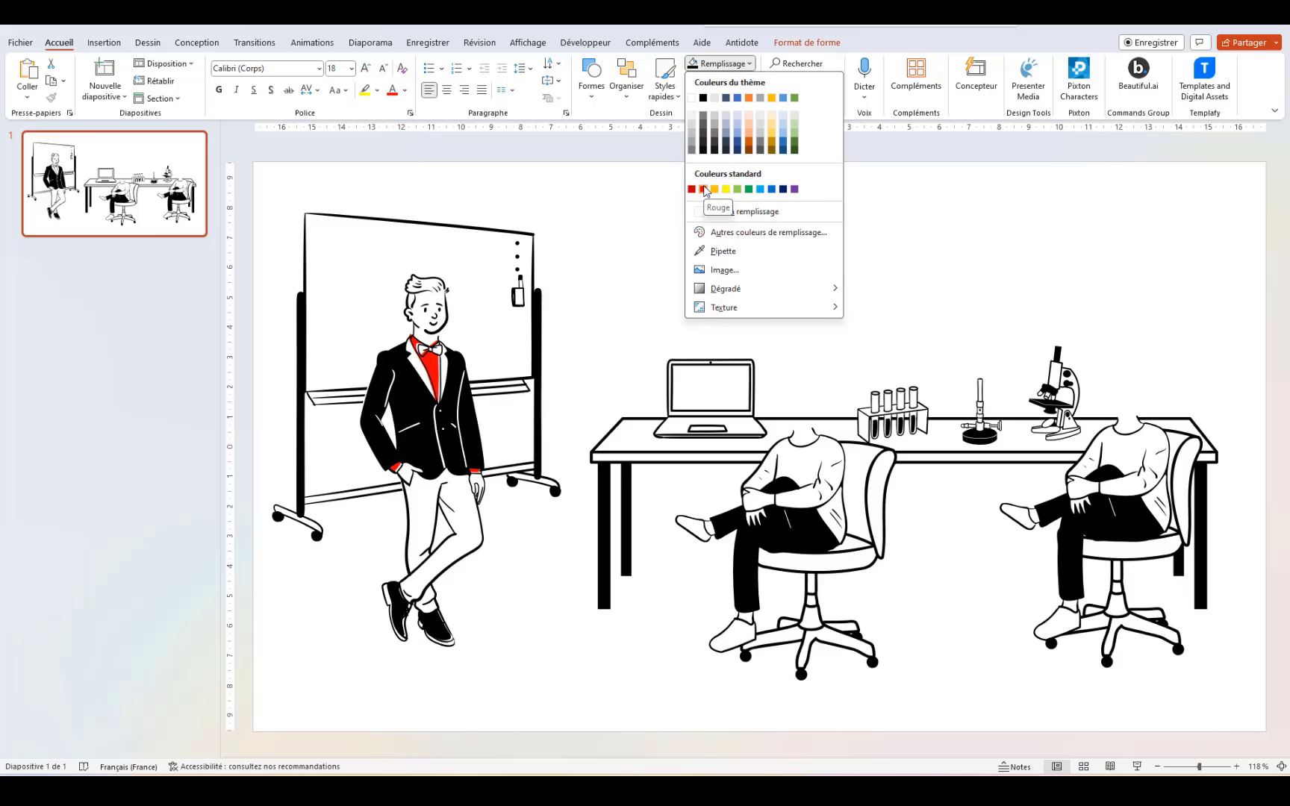
click(466, 428)
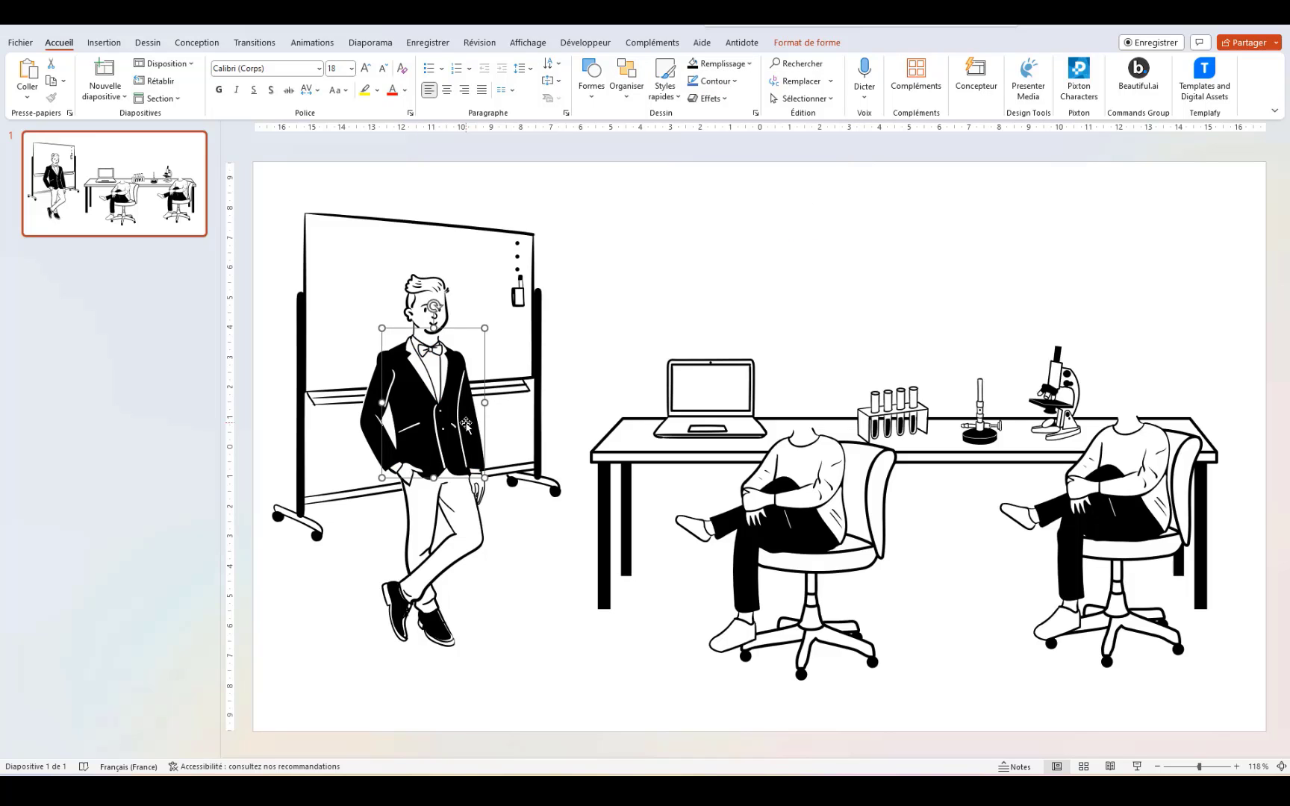
click(371, 422)
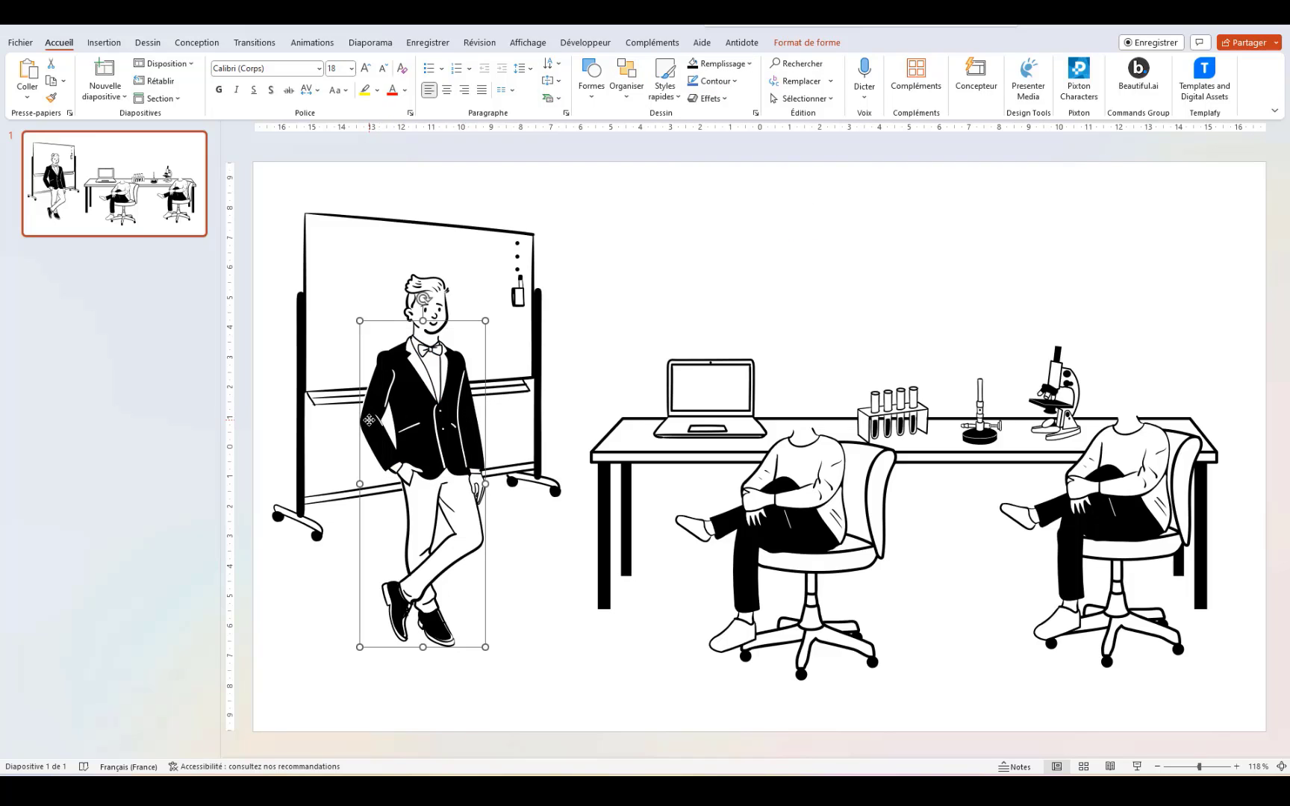
click(748, 64)
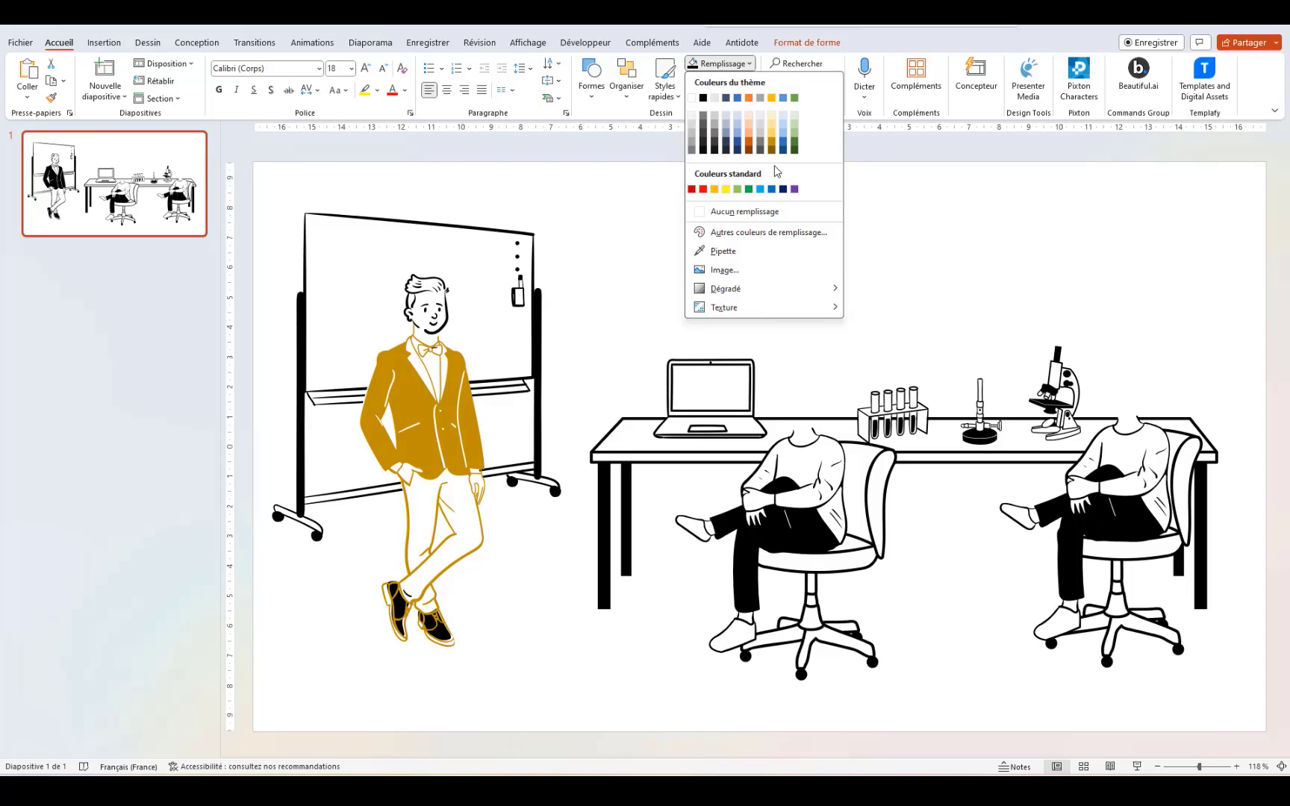
Step: Fill the standing man's smaller shirt shape with Bleu, Accentuation5, plus clair 40 %
click(932, 202)
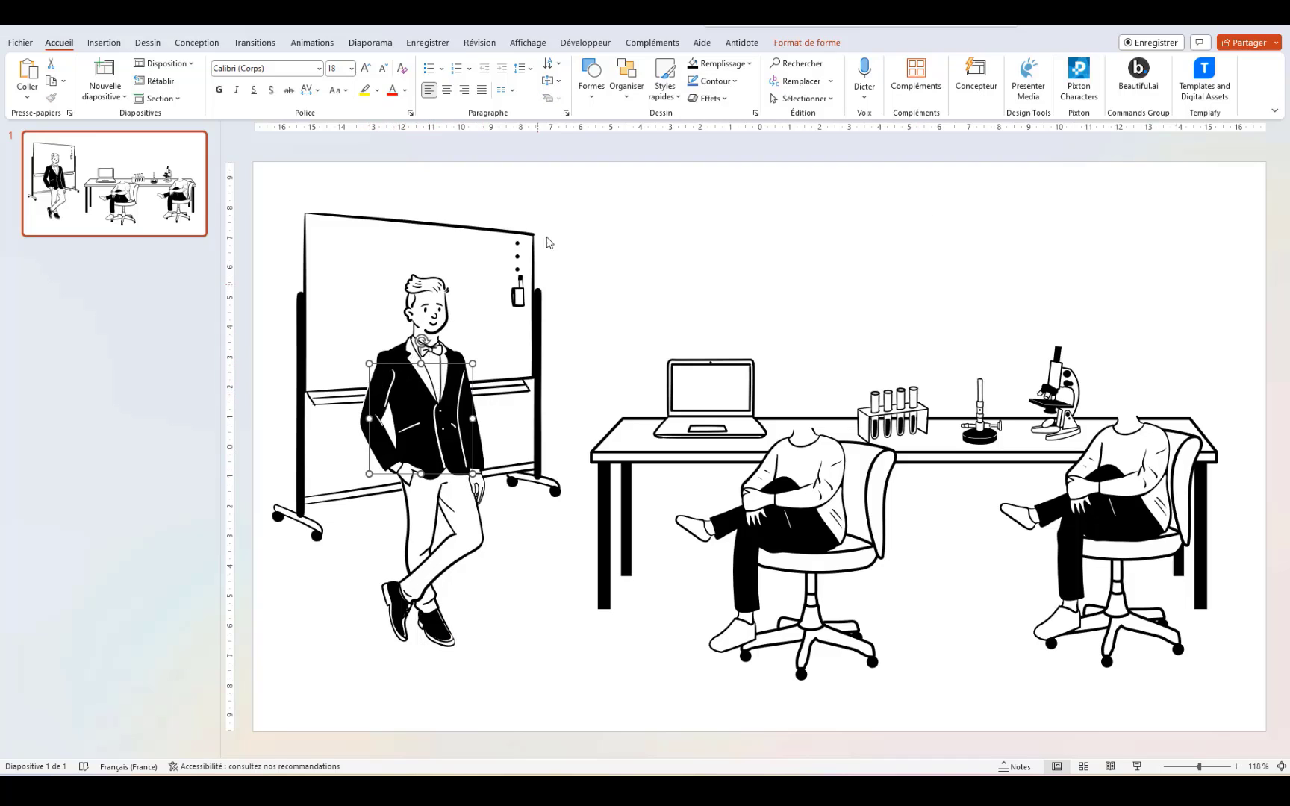
click(751, 65)
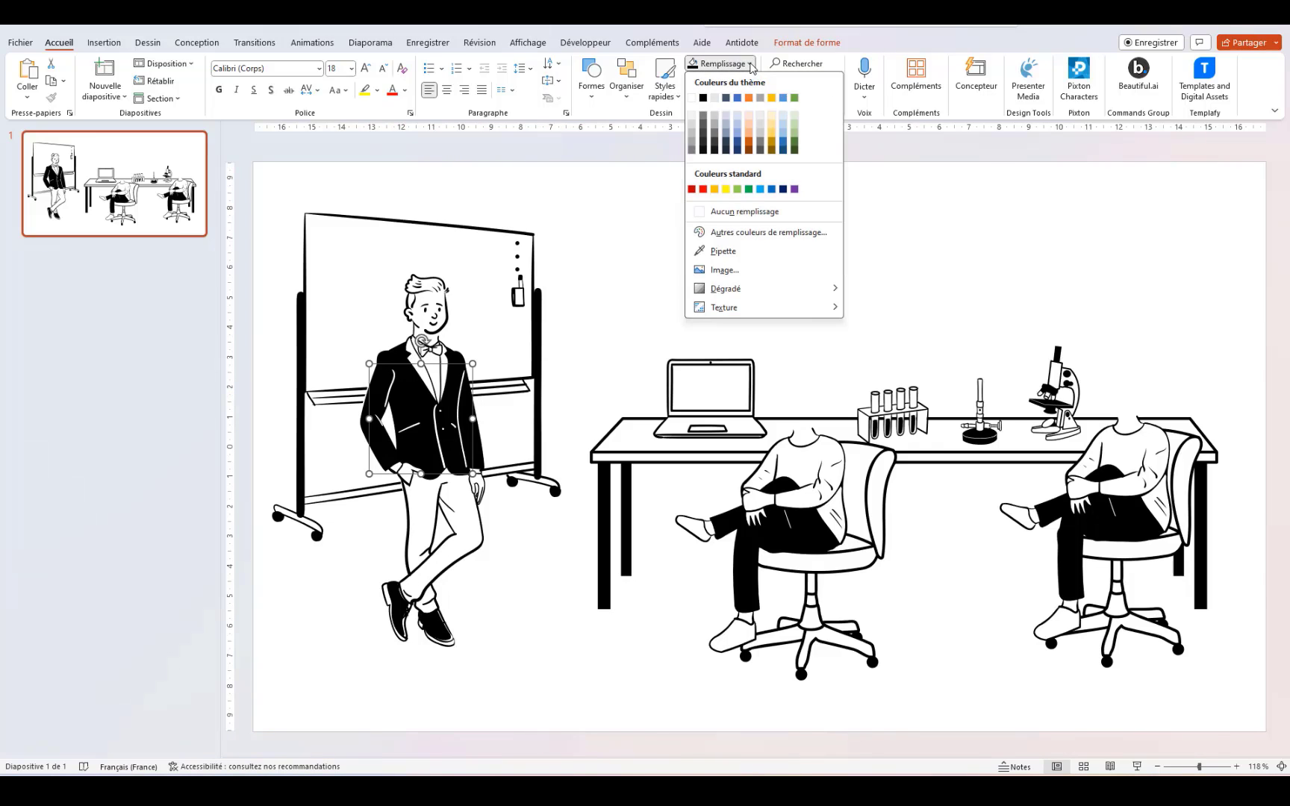
click(785, 135)
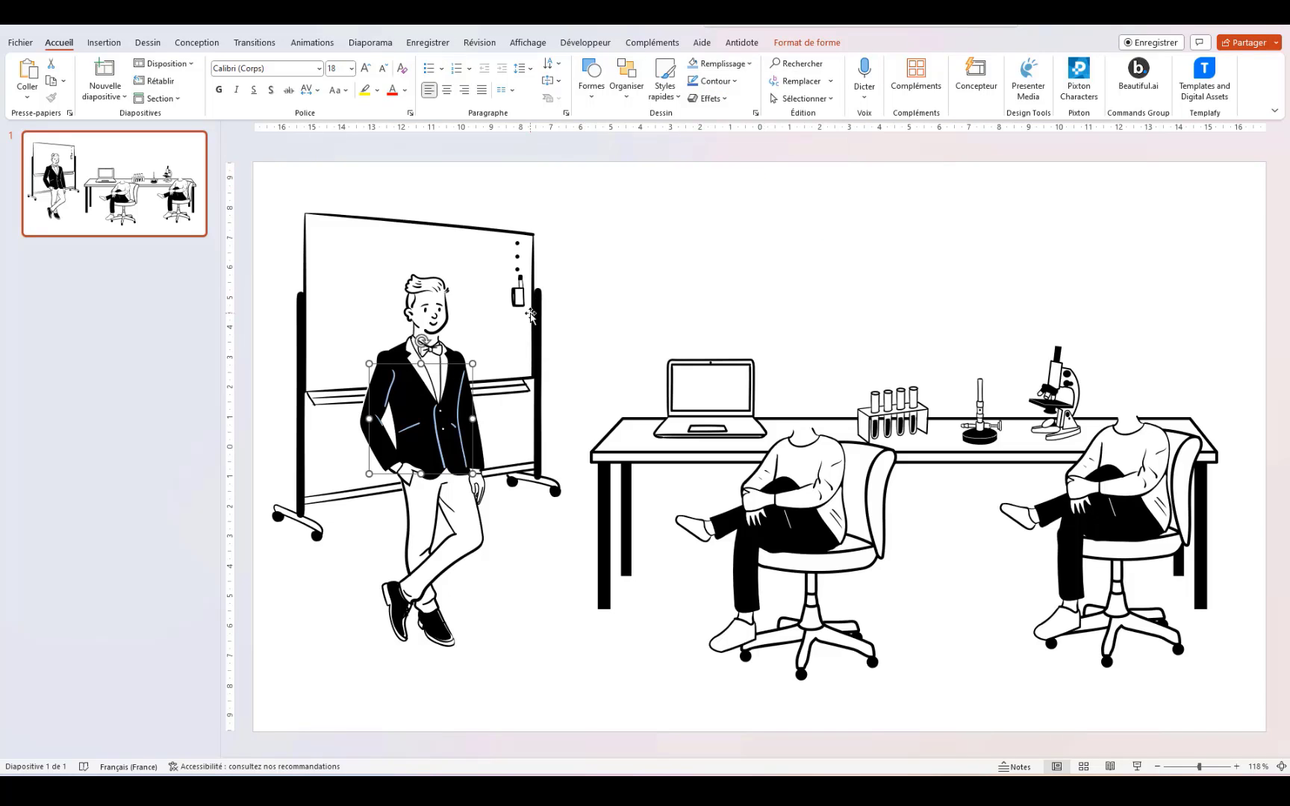
click(437, 375)
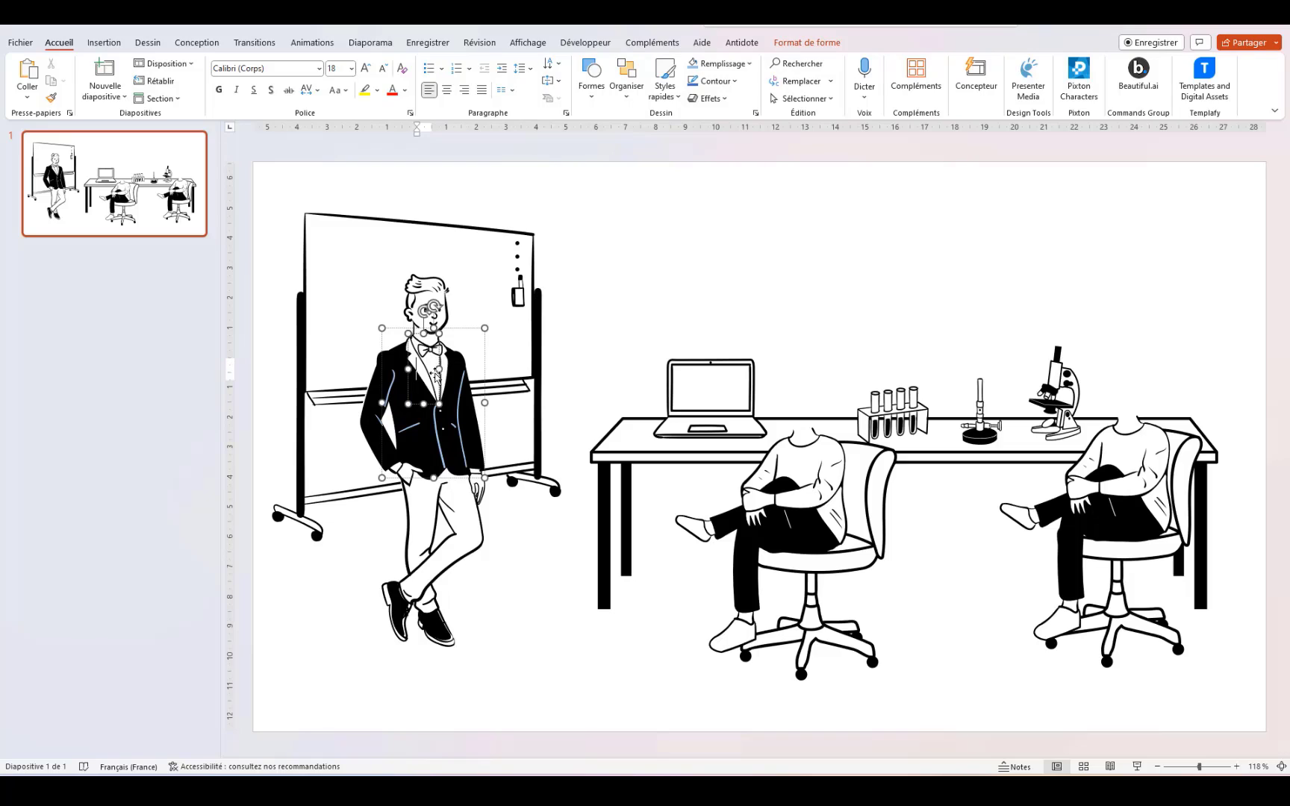
click(439, 369)
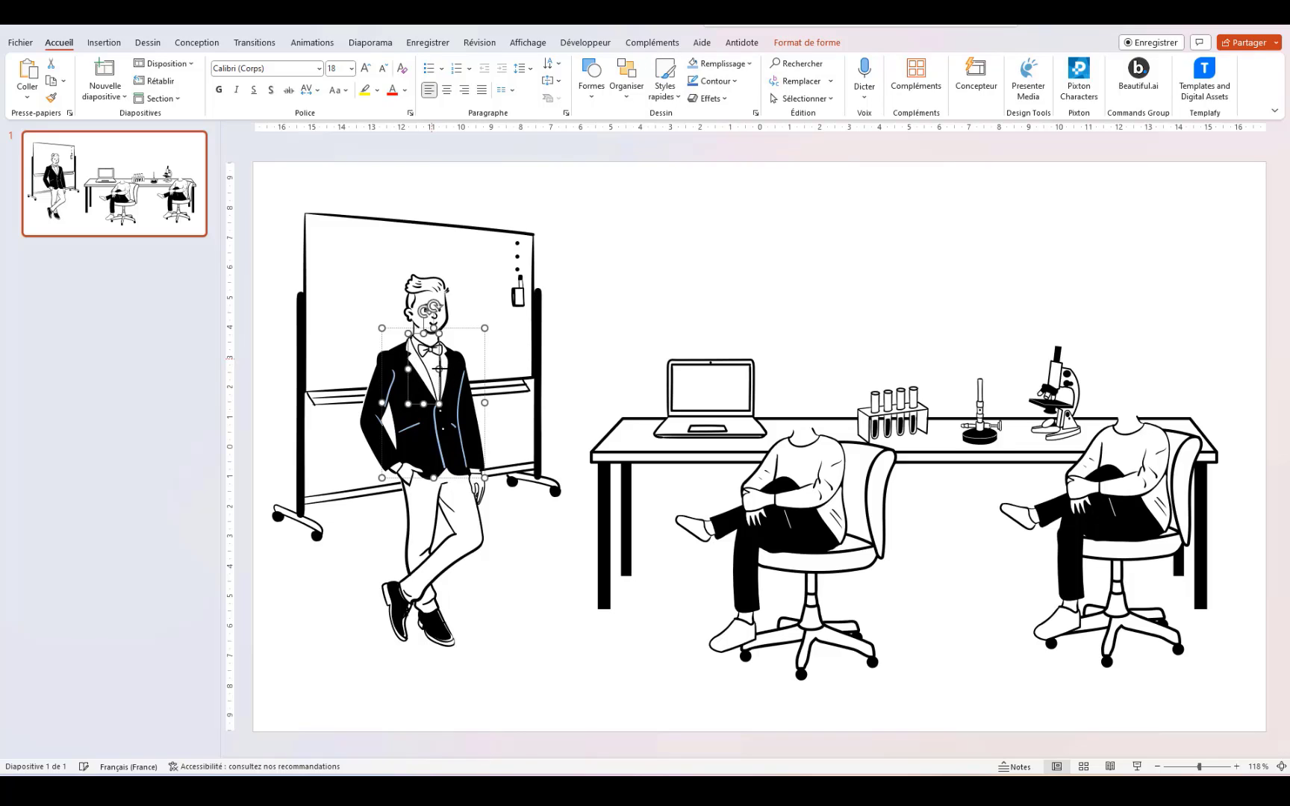
click(695, 66)
key(ctrl+z)
click(423, 367)
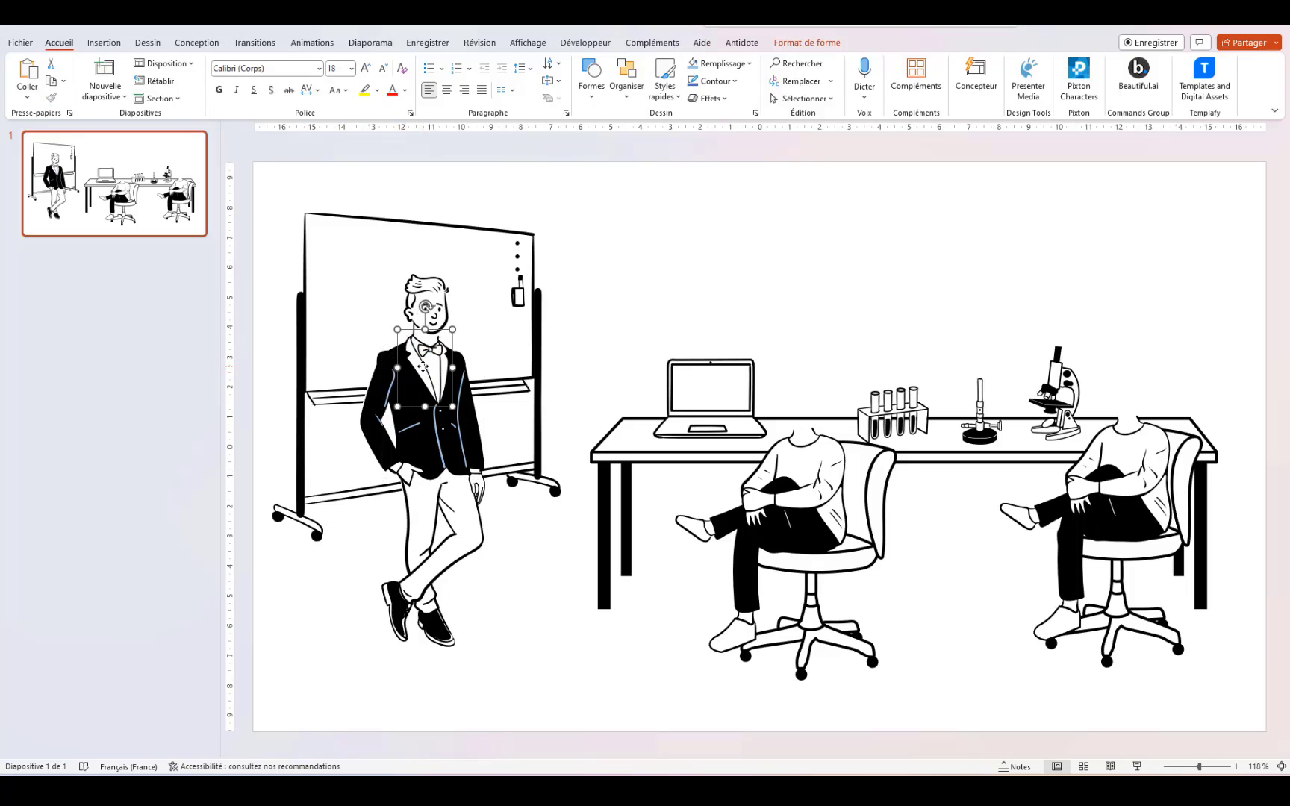
click(693, 66)
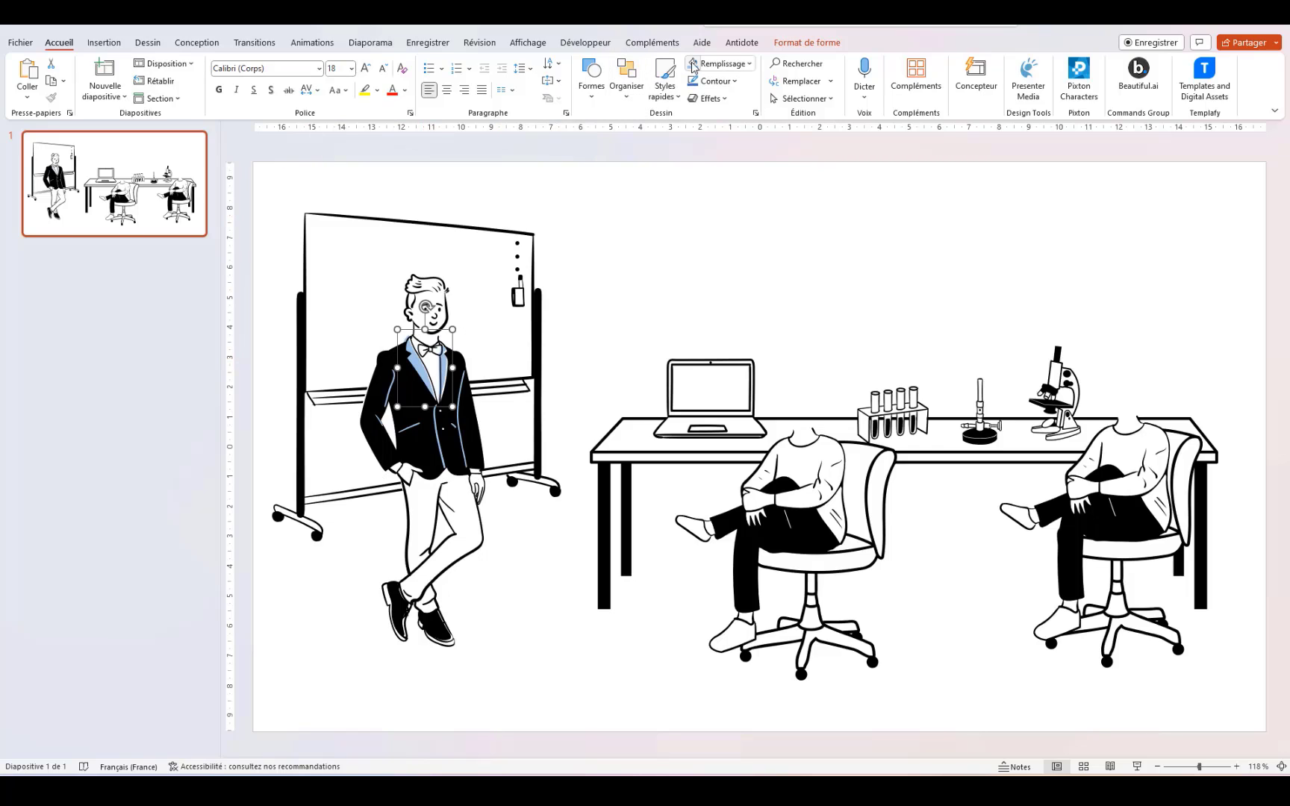
click(551, 649)
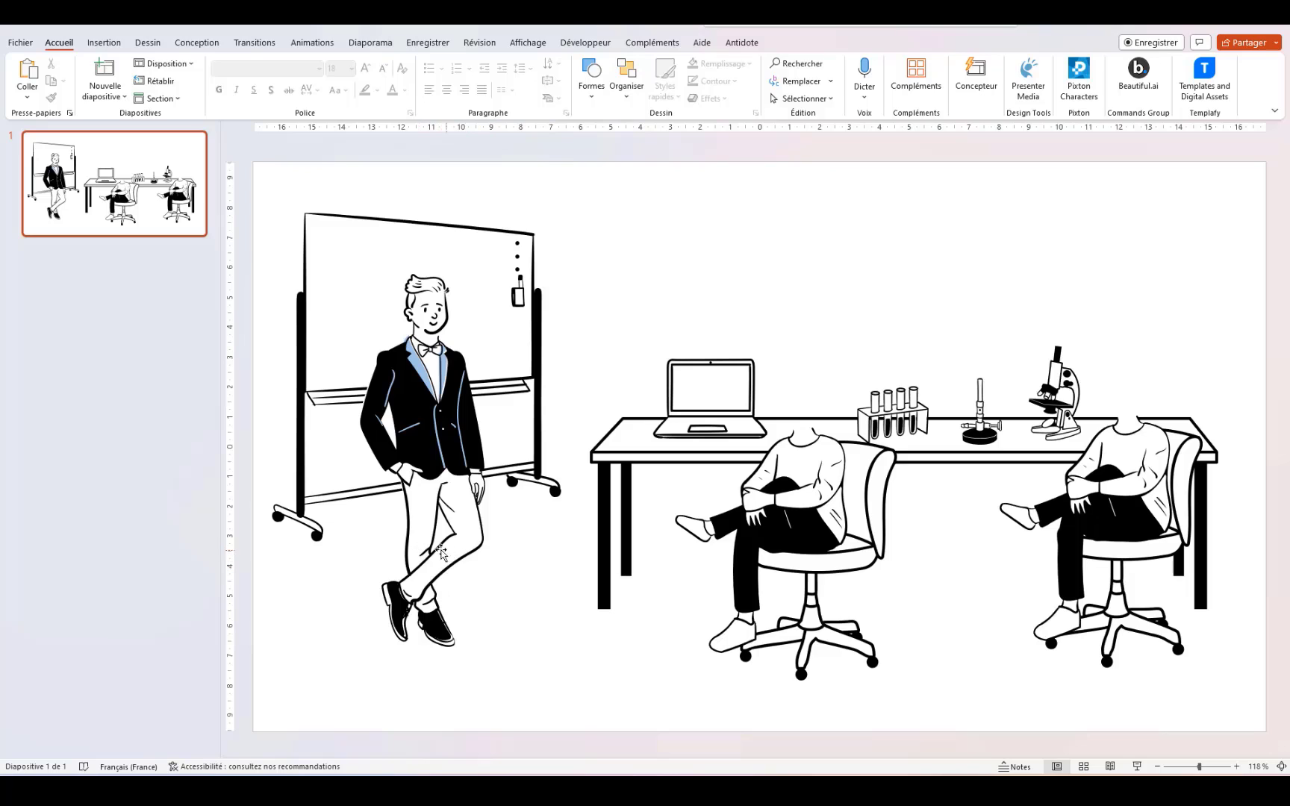
Step: Colour the standing man's hair purple using a custom colour from Autres couleurs
click(424, 290)
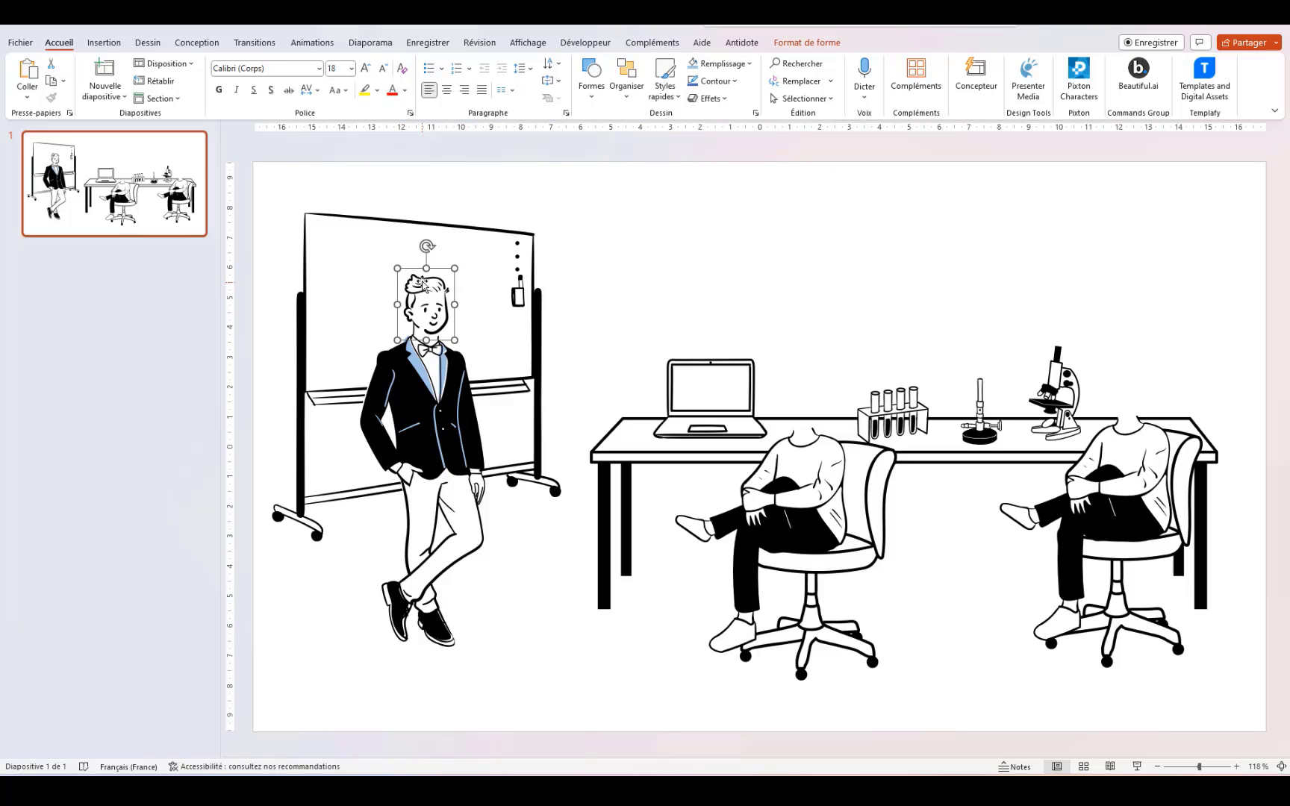
click(422, 283)
right_click(424, 283)
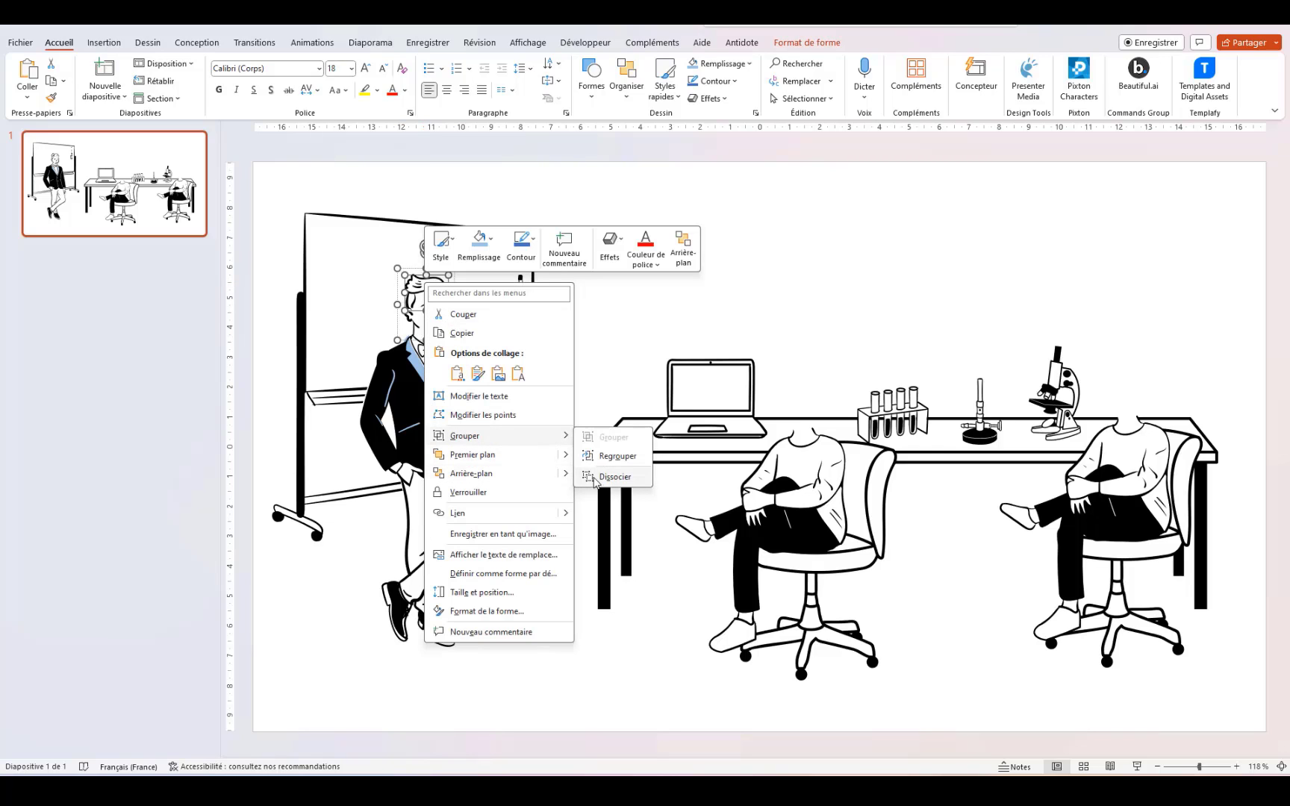
key(Escape)
click(599, 265)
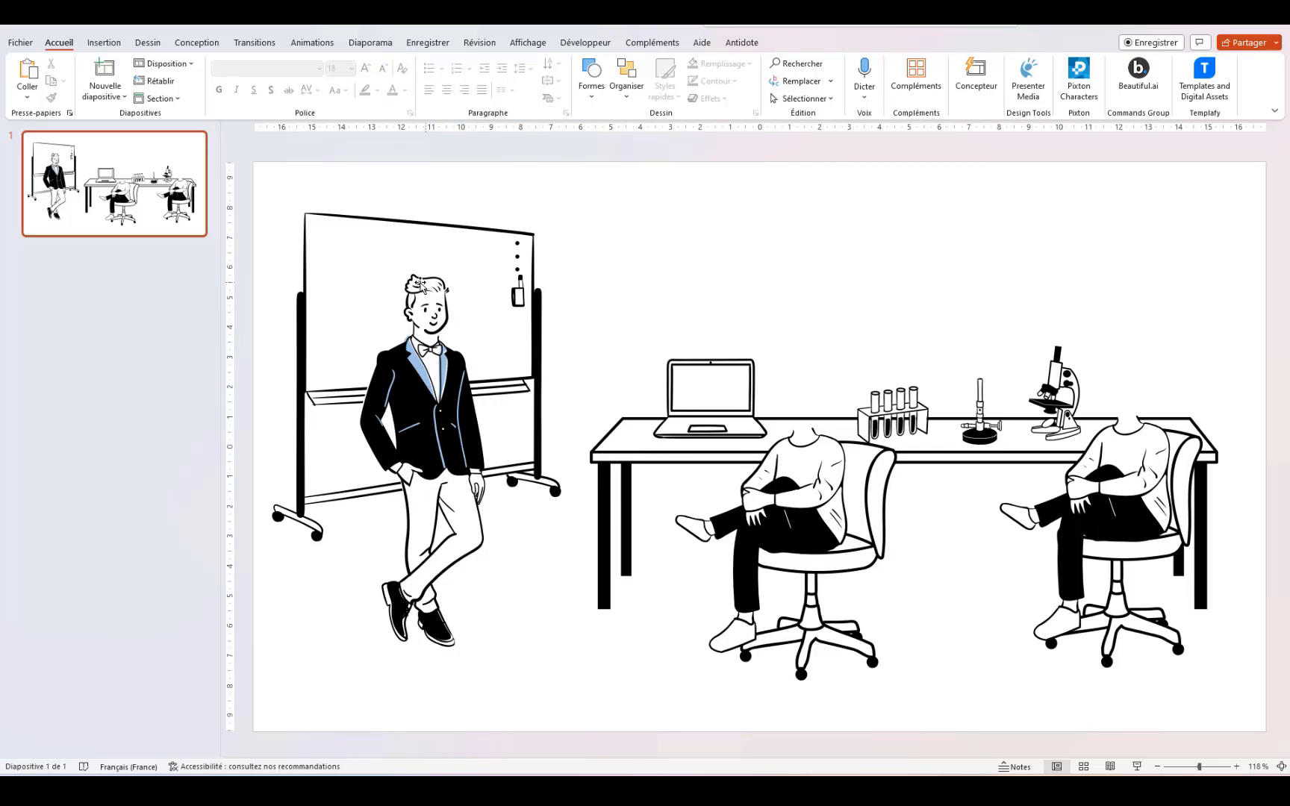
click(415, 282)
click(415, 282)
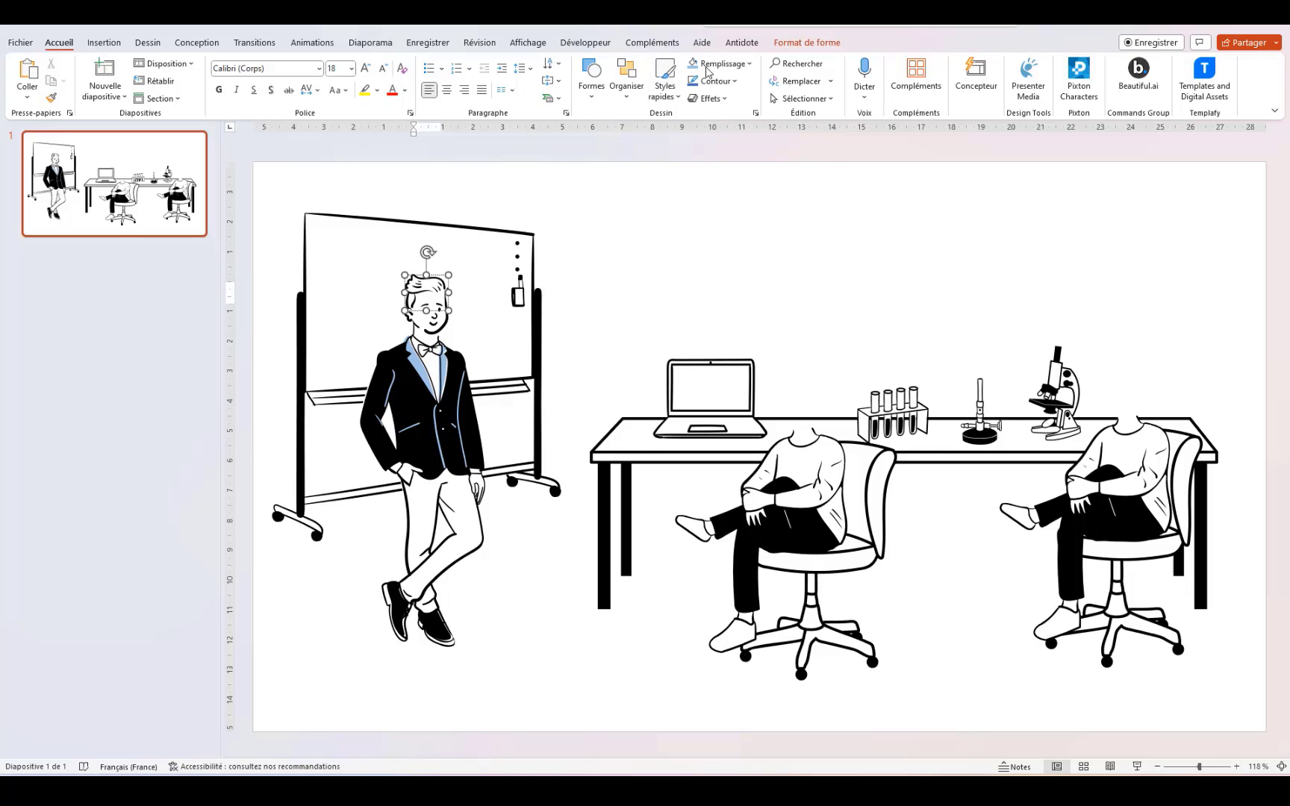
click(751, 66)
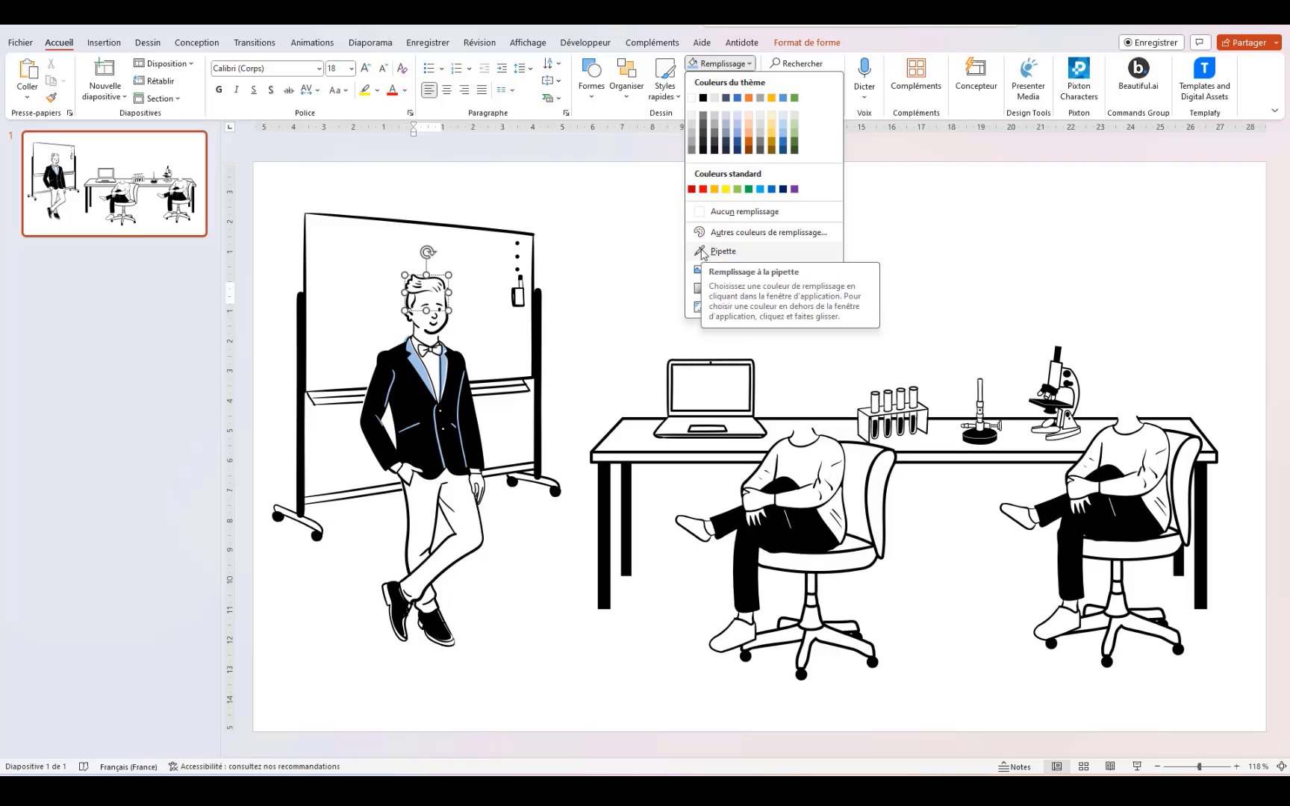
click(731, 233)
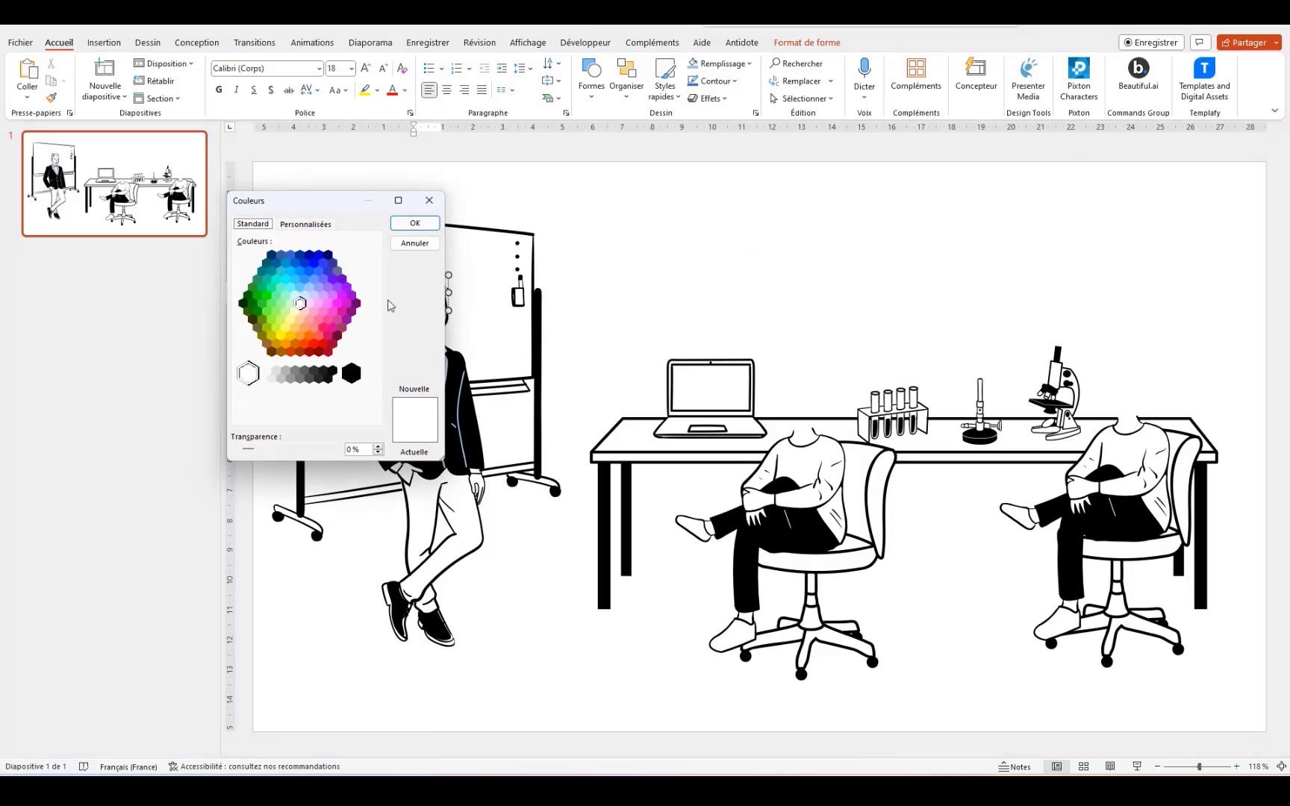
click(357, 303)
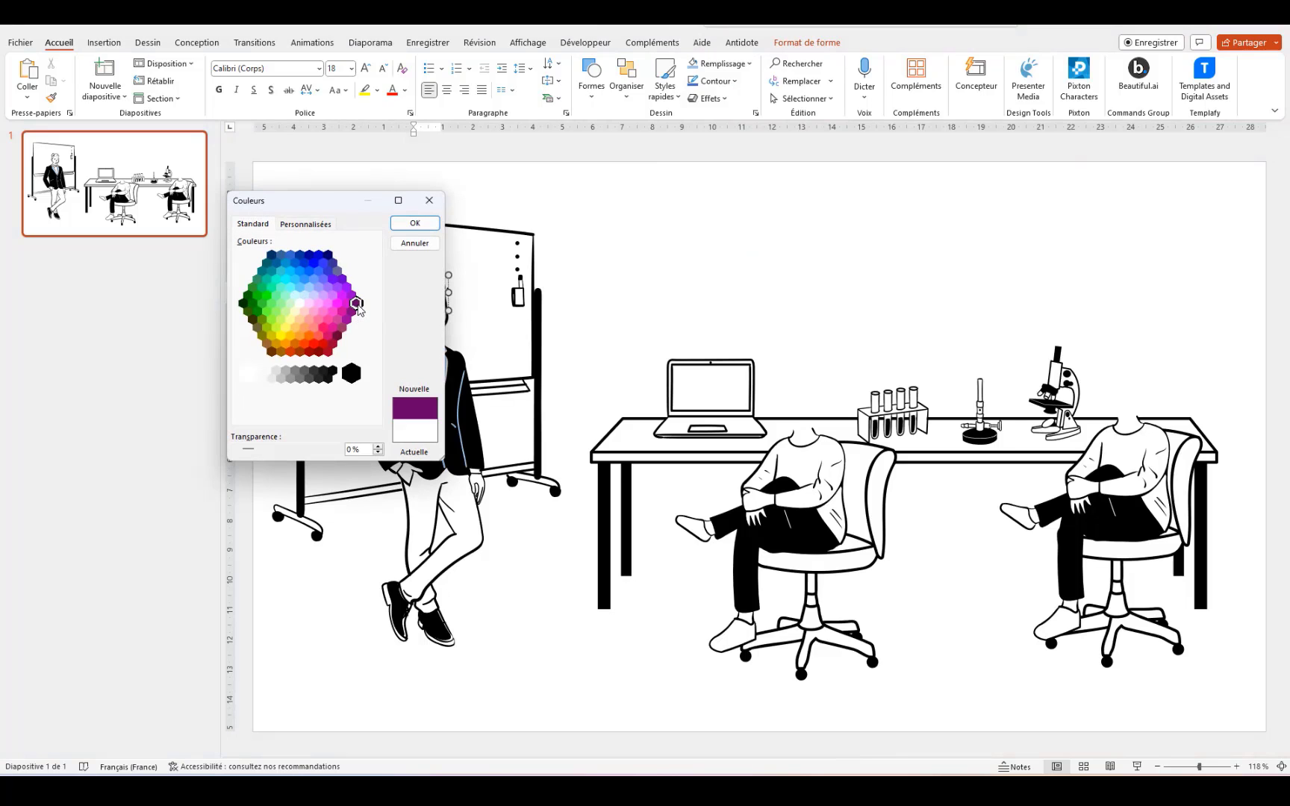
click(415, 223)
click(737, 246)
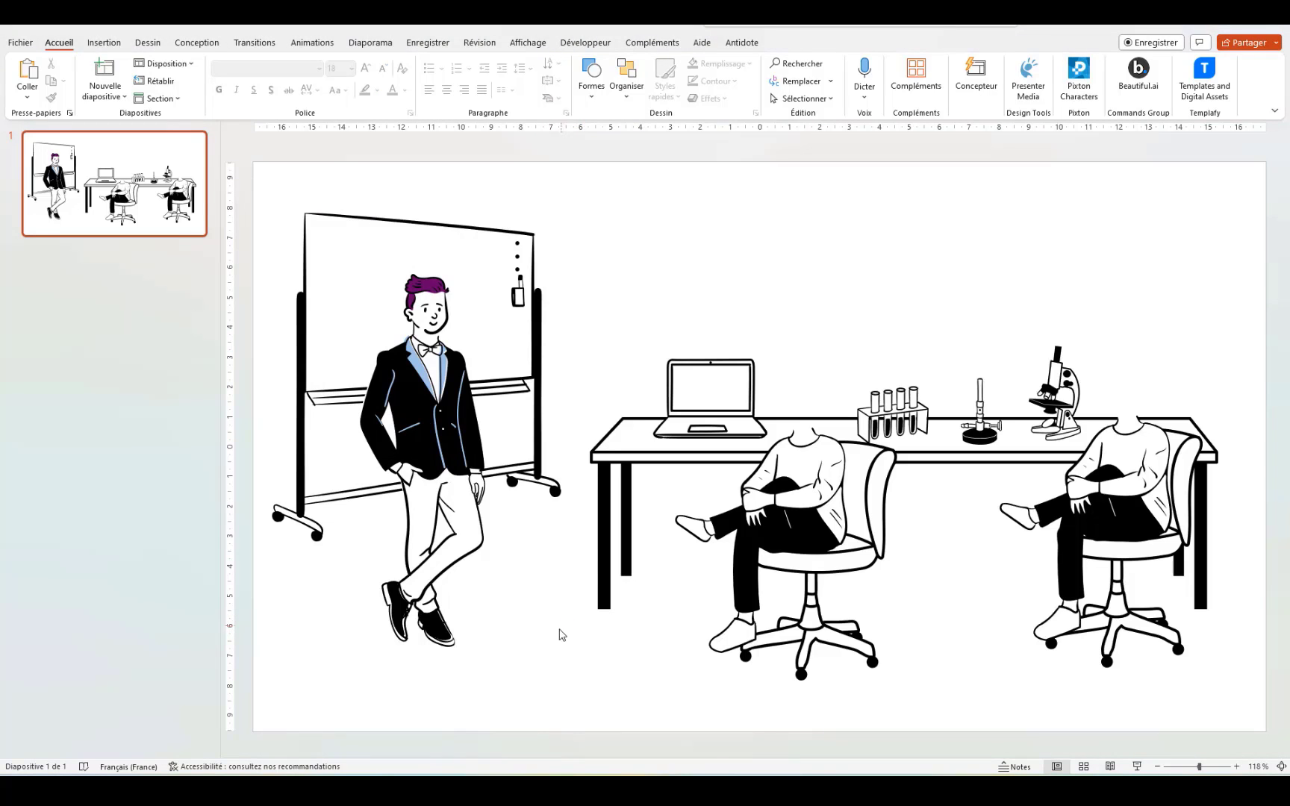
Step: Fill the standing man's trousers with blue
click(469, 550)
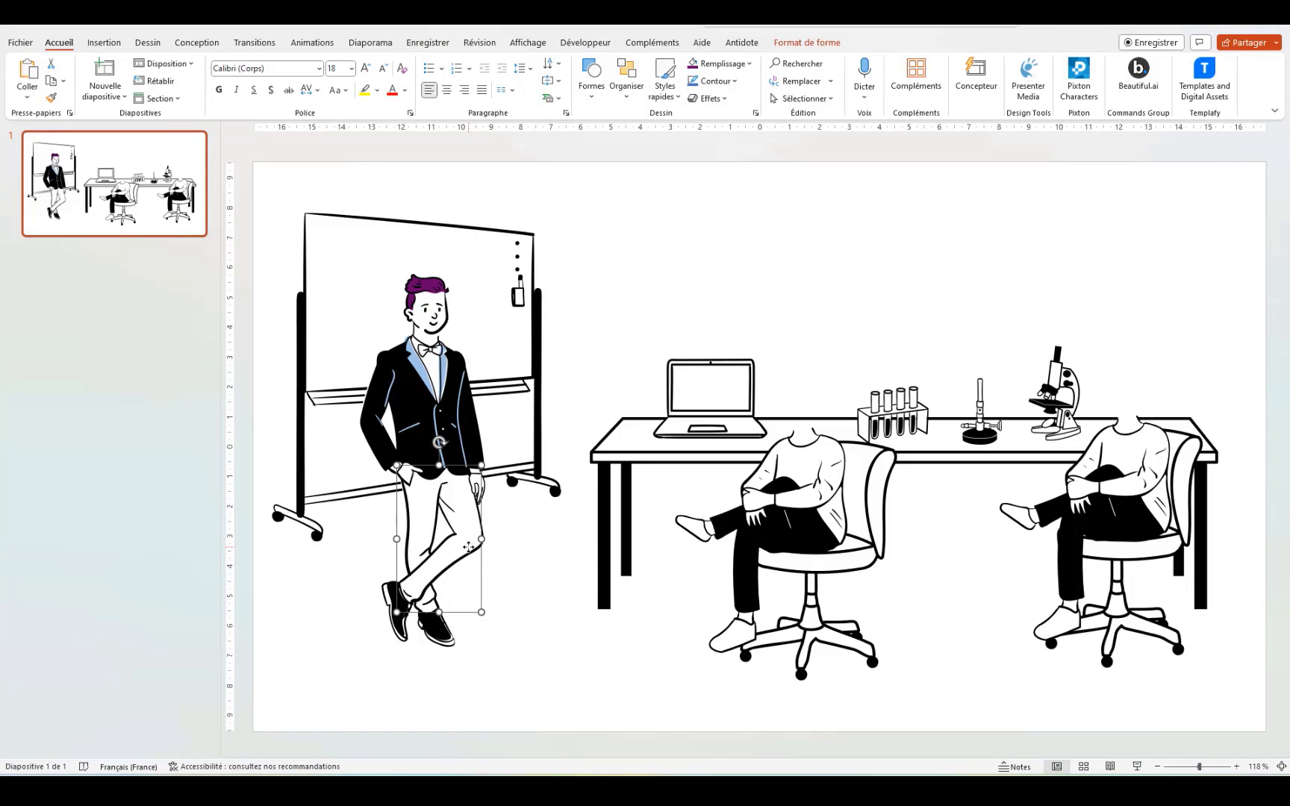
click(750, 65)
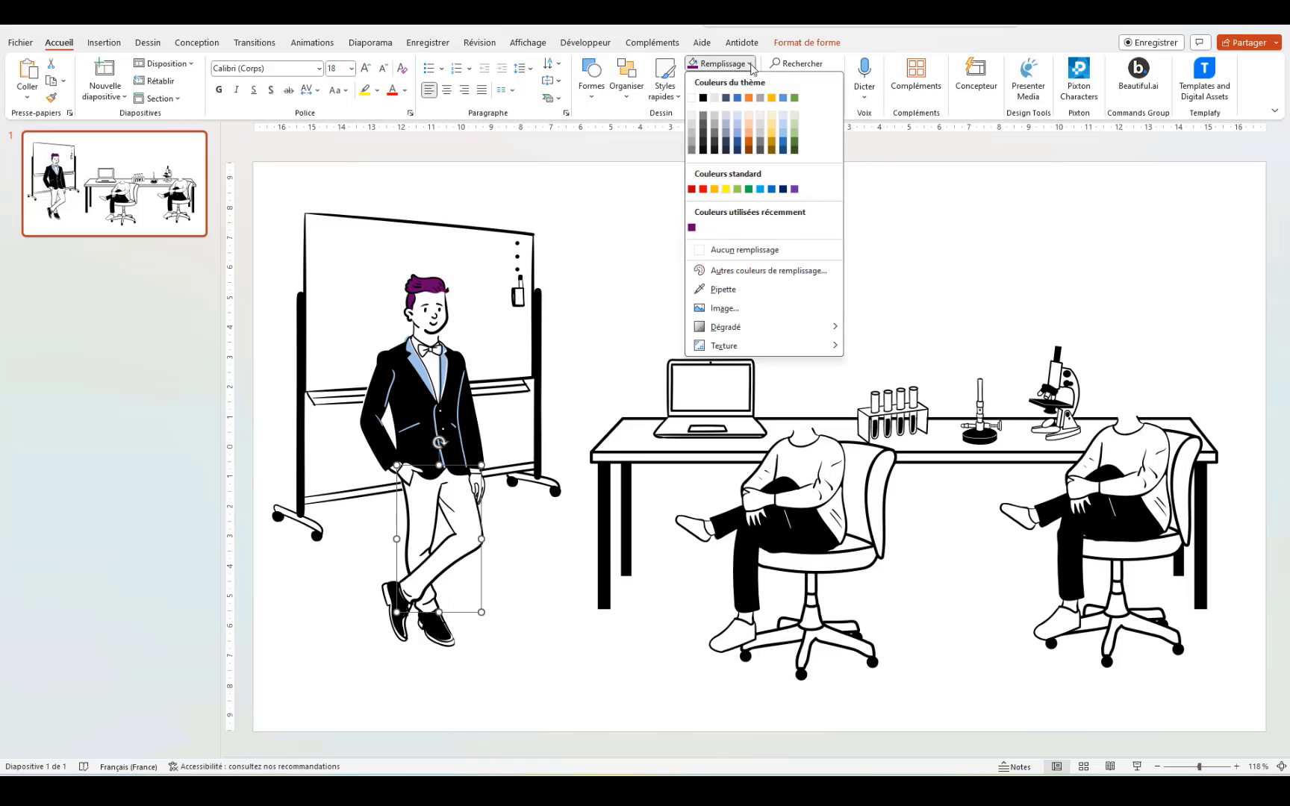
click(784, 142)
click(562, 695)
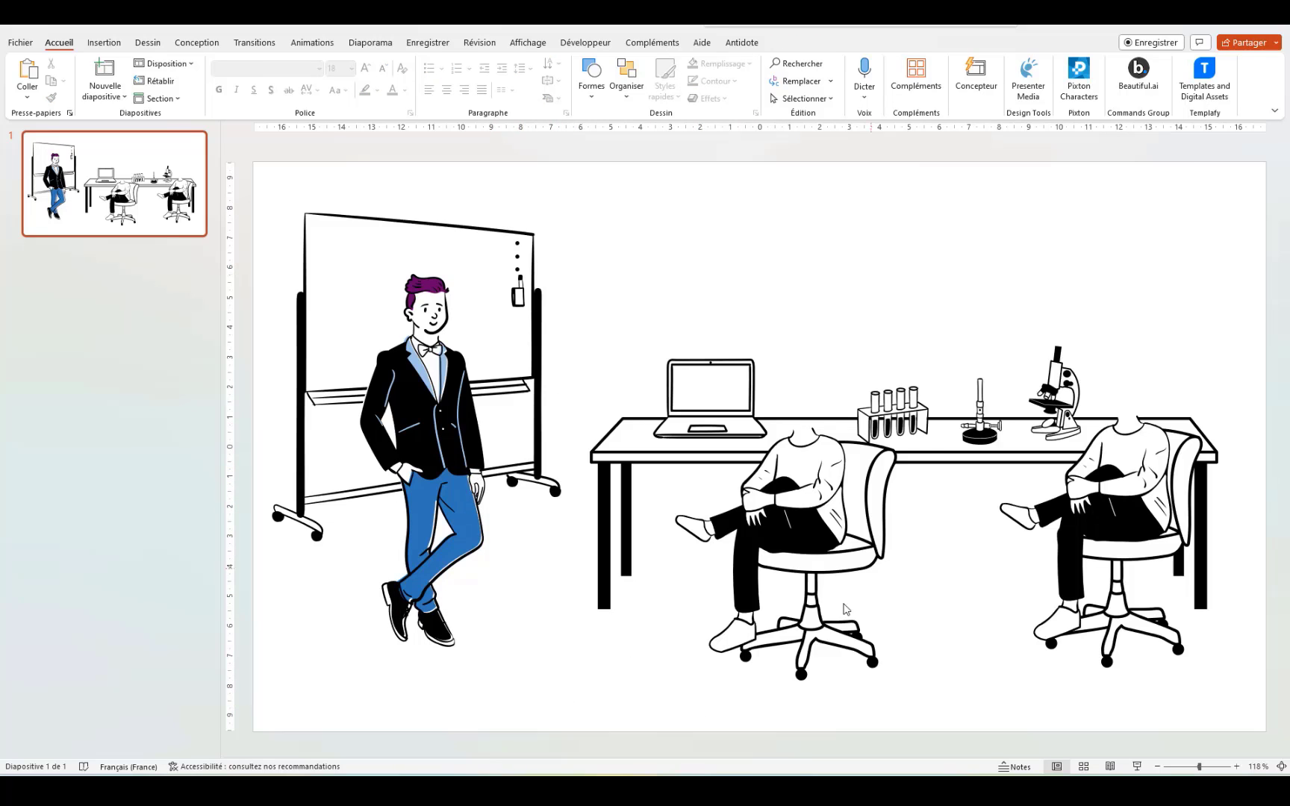
click(810, 466)
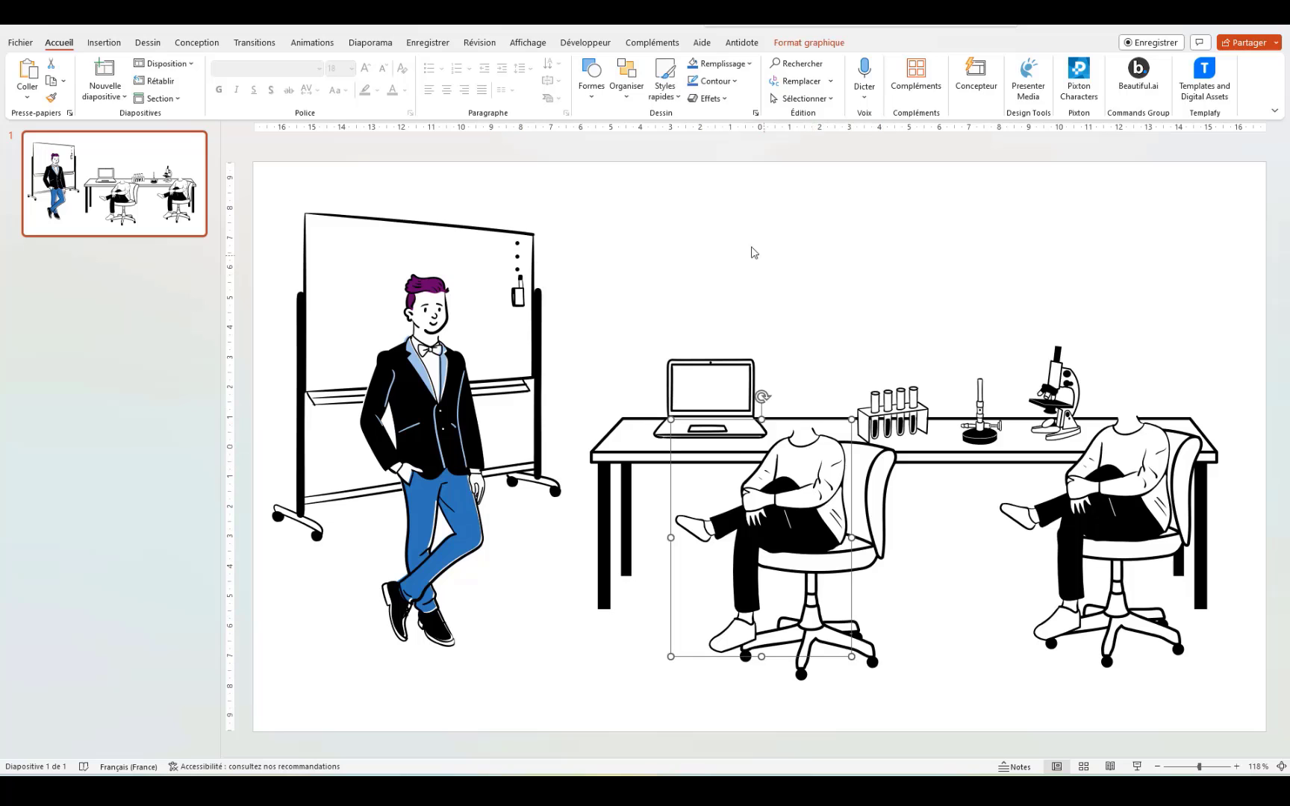
Step: Insert a curly-haired and a short-haired head from the Personnages de dessin animé Têtes stock images
click(771, 268)
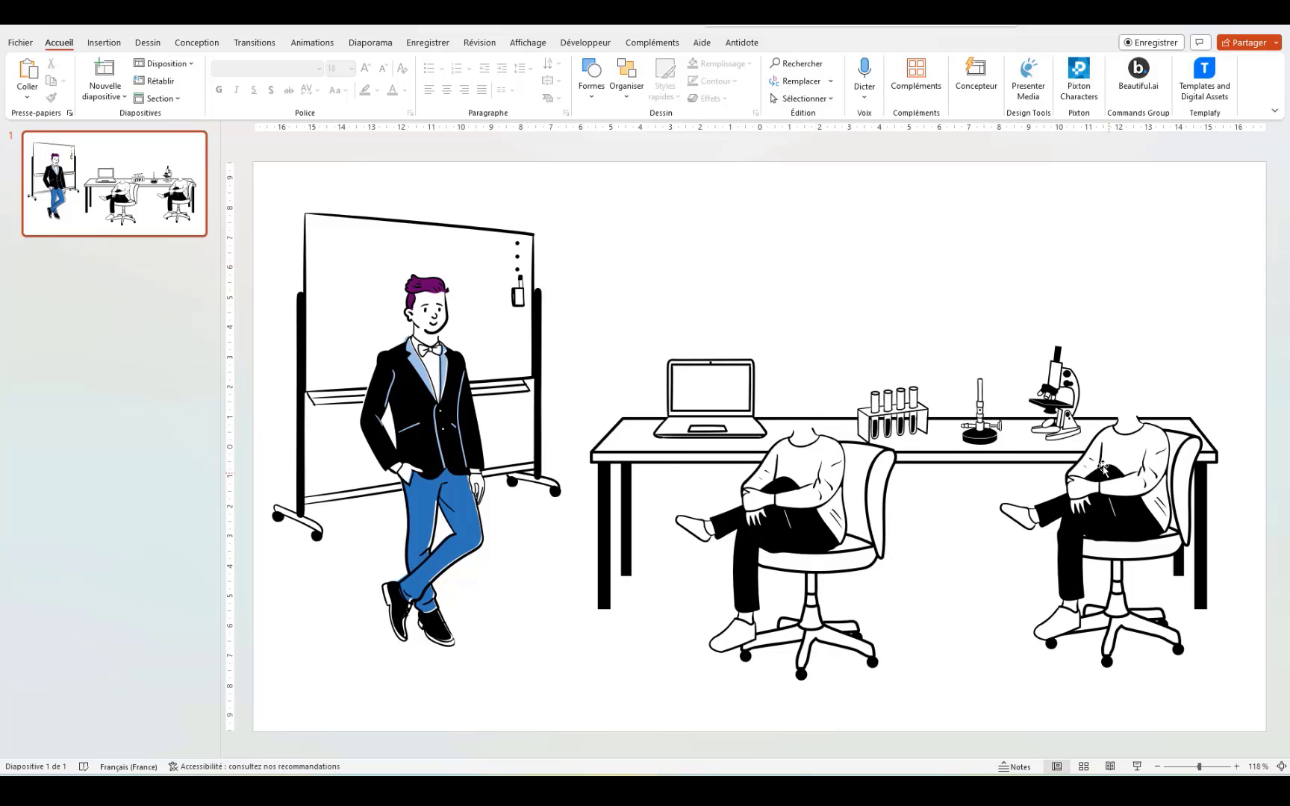
click(103, 42)
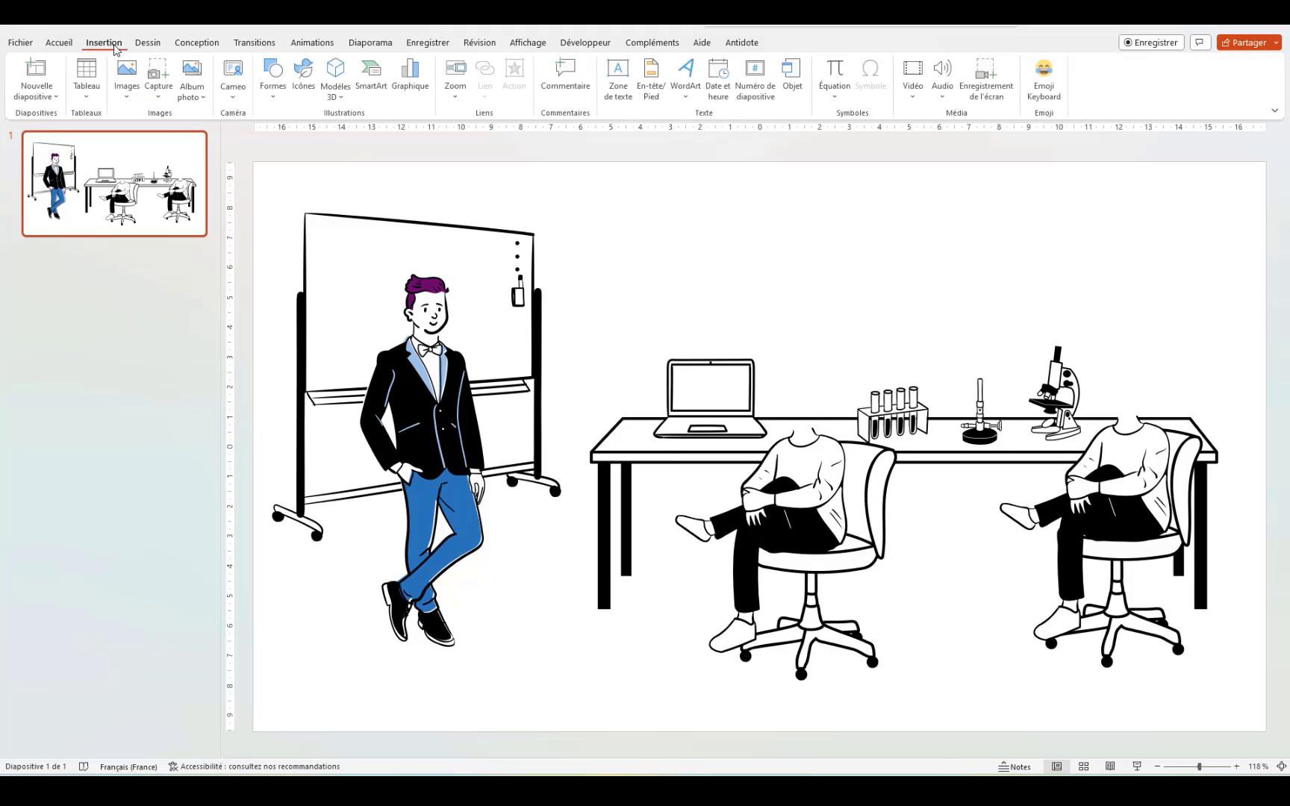
click(128, 74)
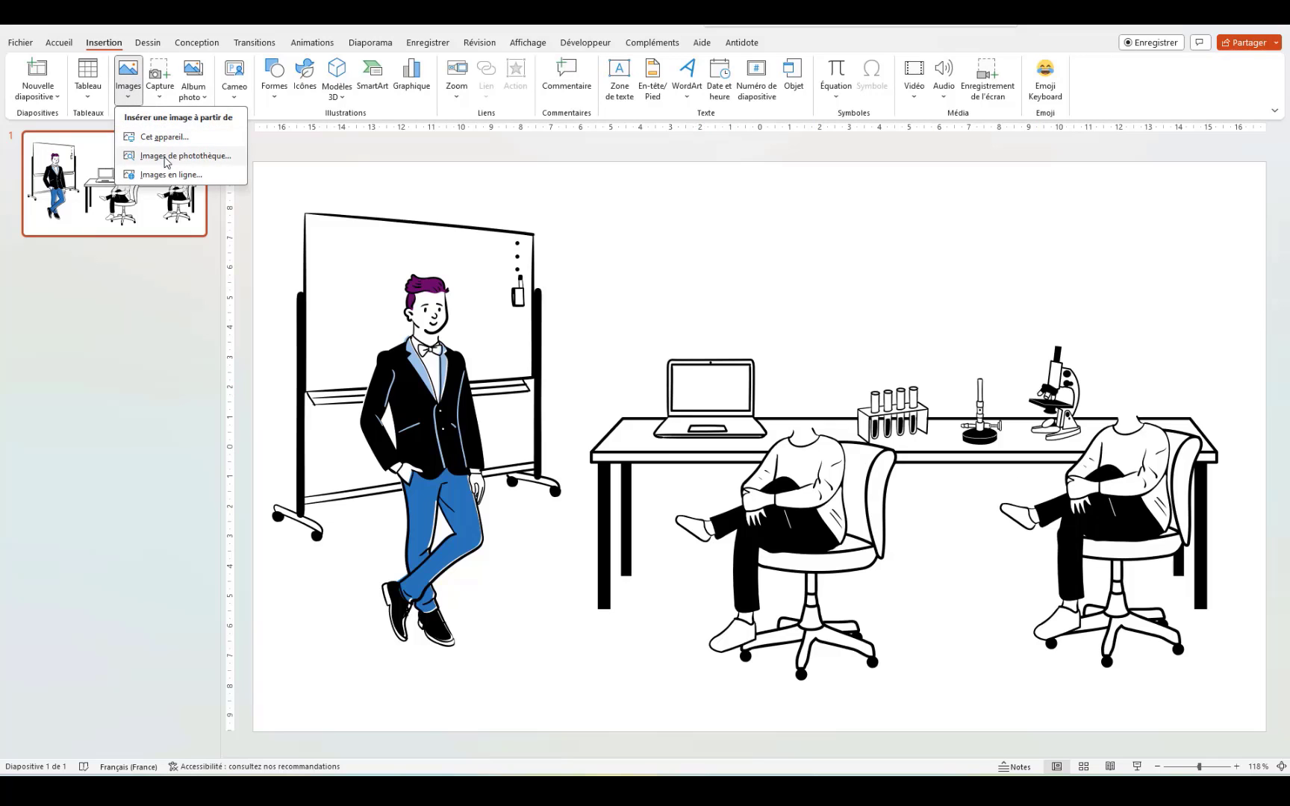
click(166, 158)
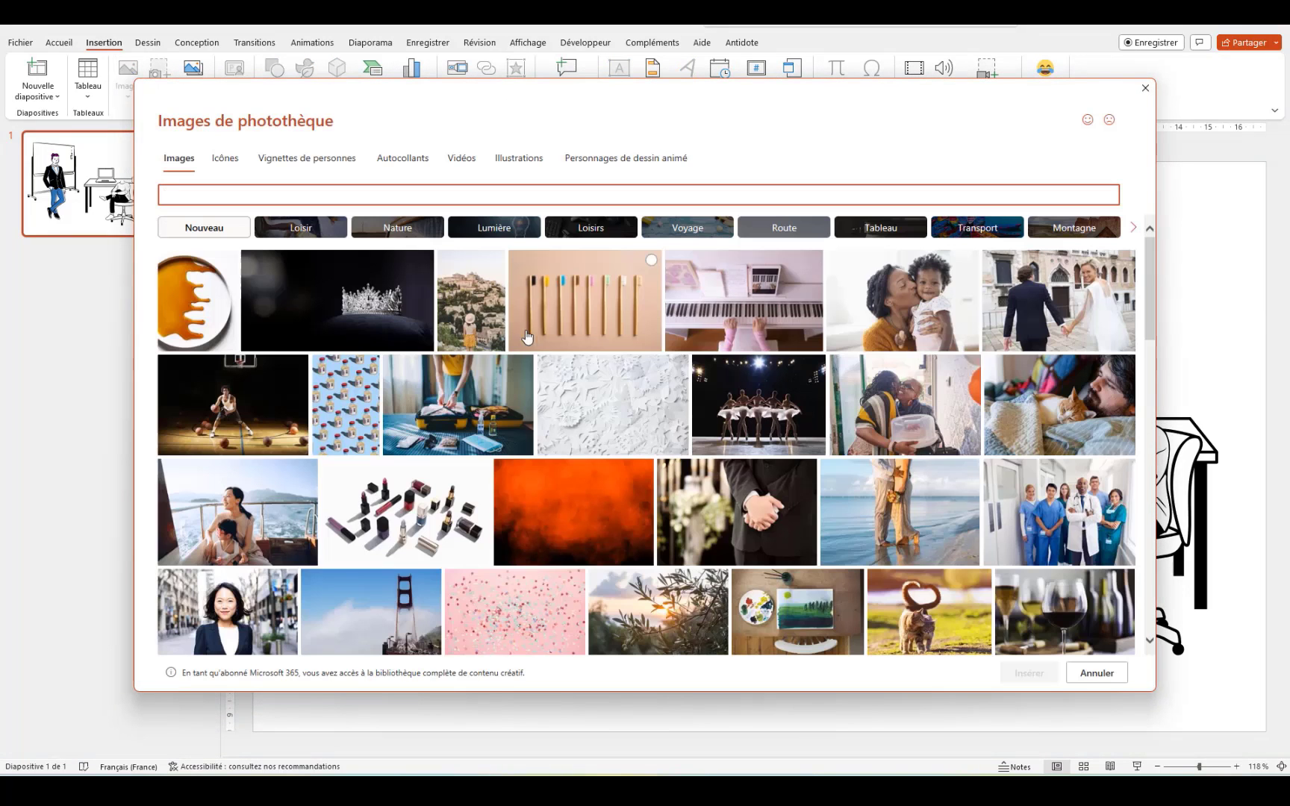
click(616, 160)
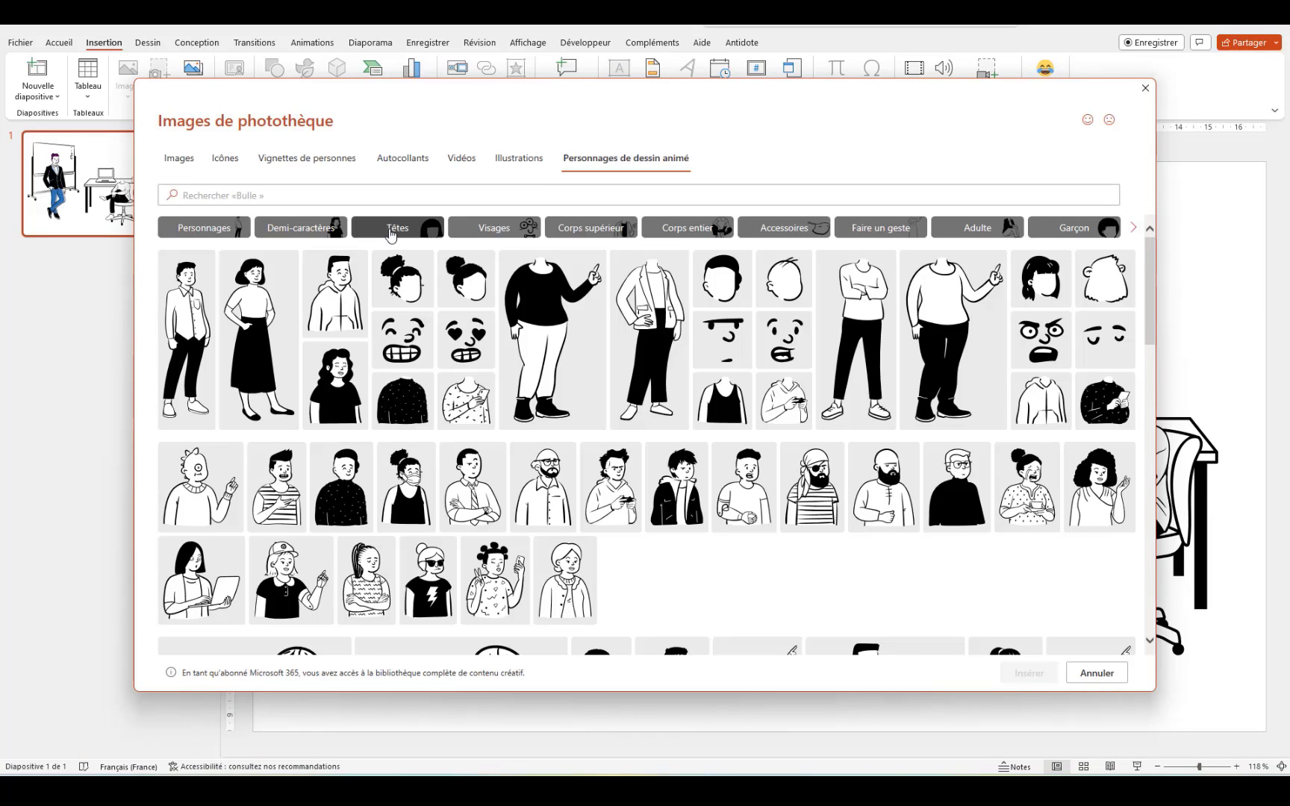
click(389, 231)
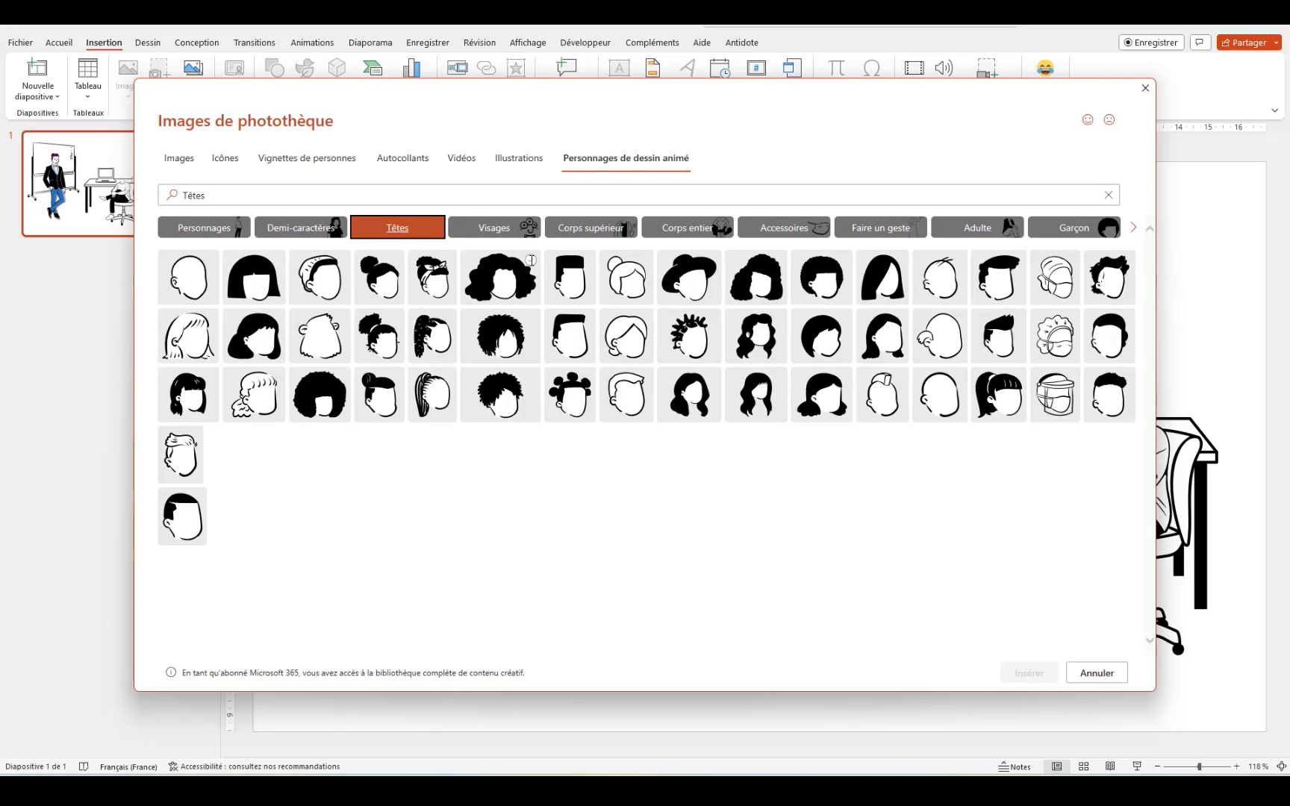
click(531, 260)
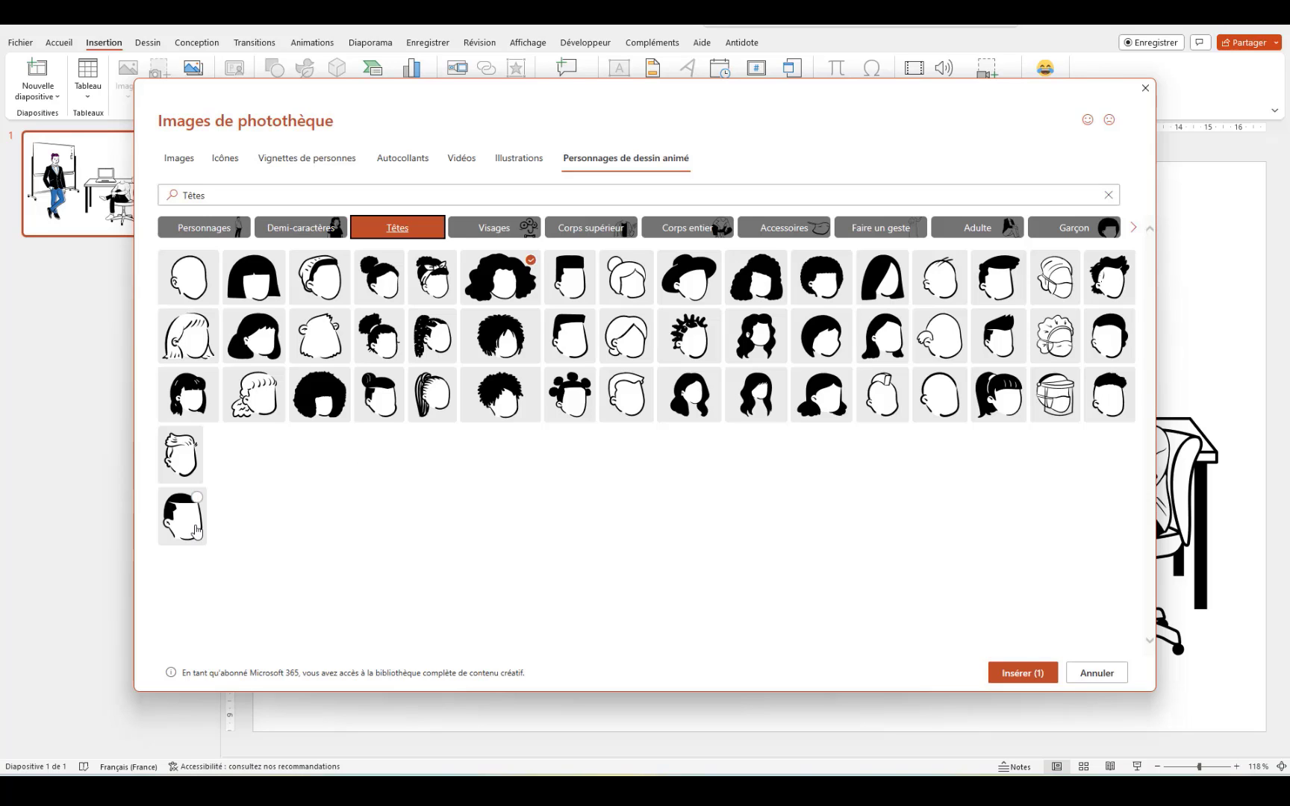
click(196, 519)
click(1011, 672)
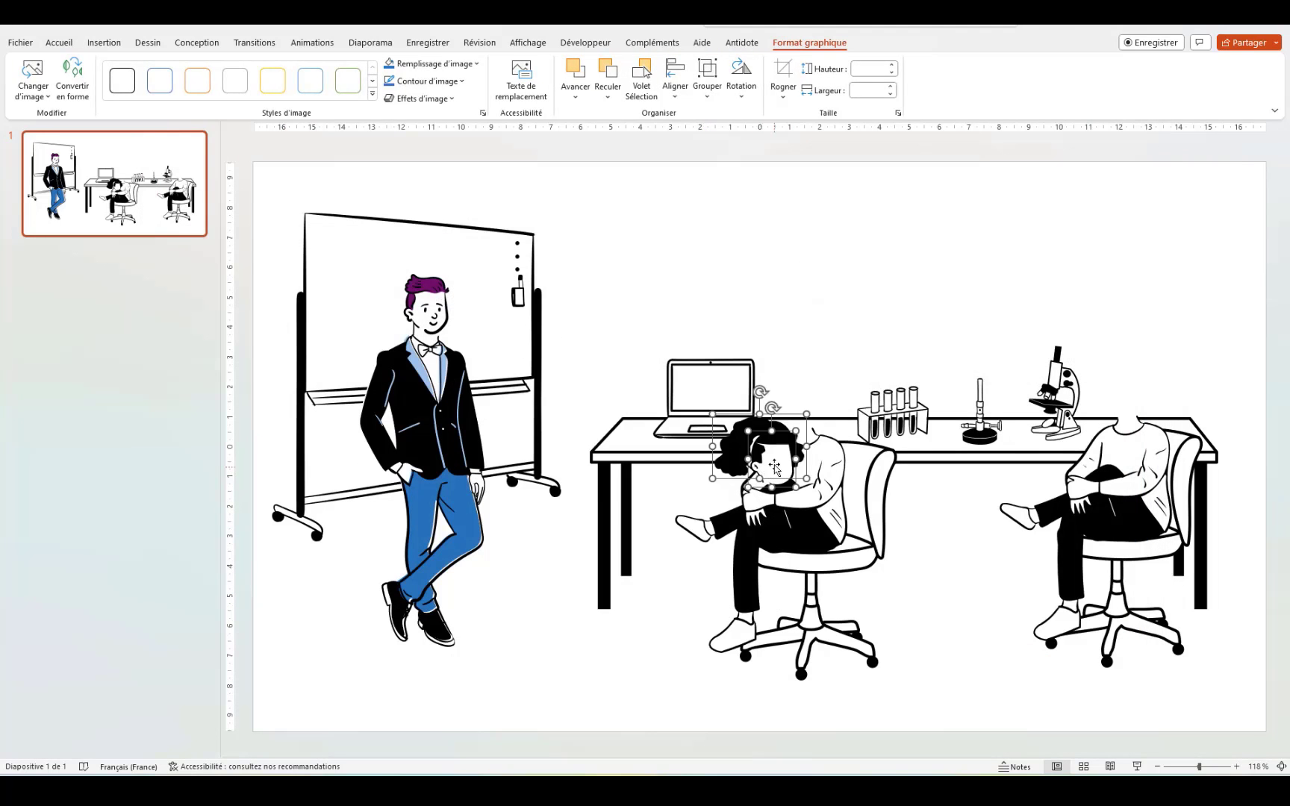
Step: Move the two heads above the desk and flip the short-haired head horizontally
drag(770, 462, 991, 277)
click(897, 320)
click(909, 276)
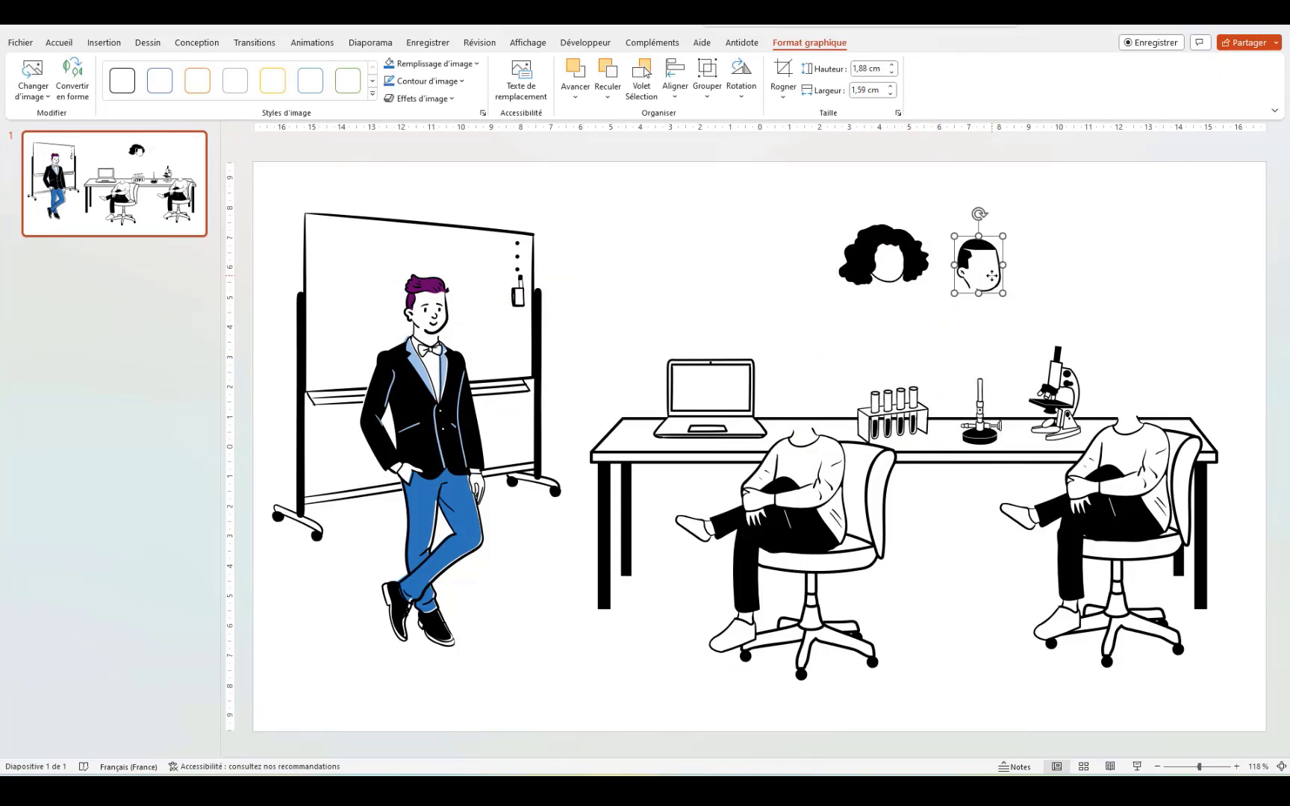
click(898, 264)
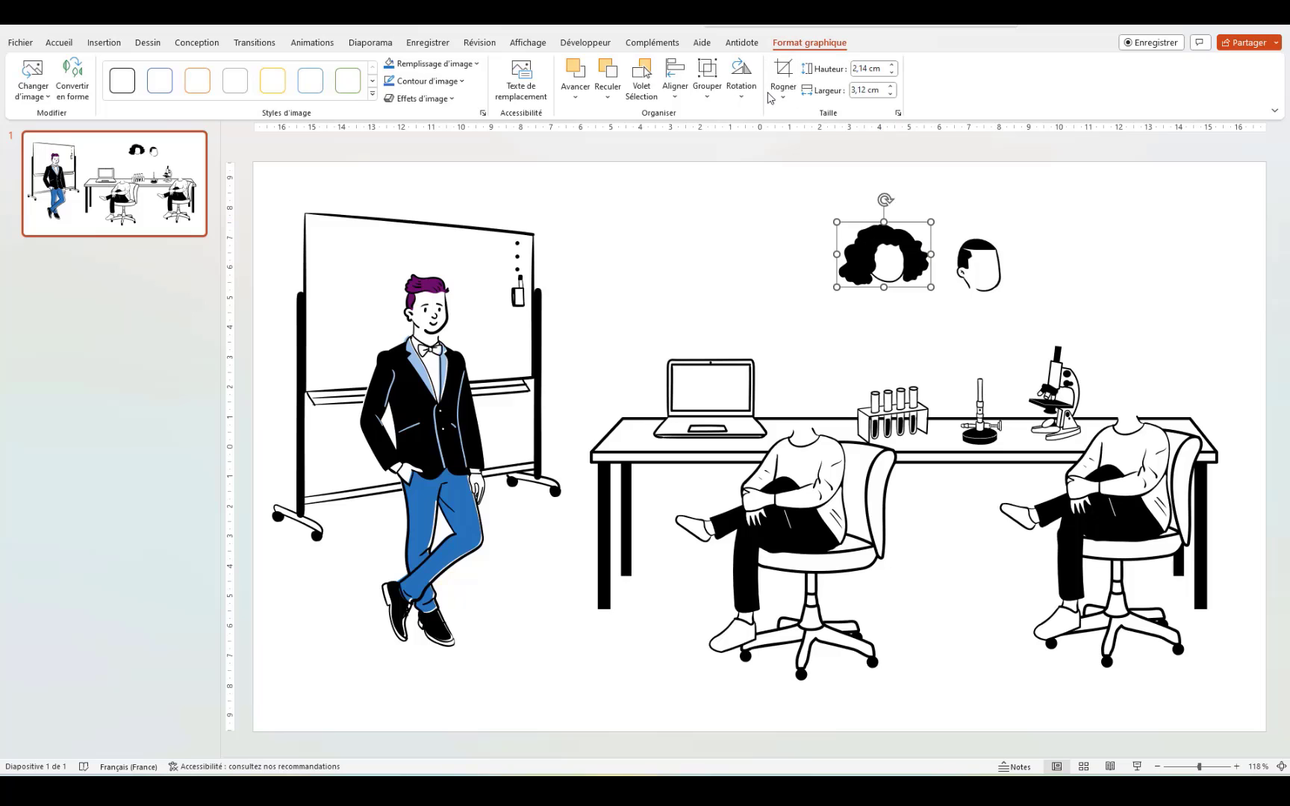
click(742, 79)
click(979, 265)
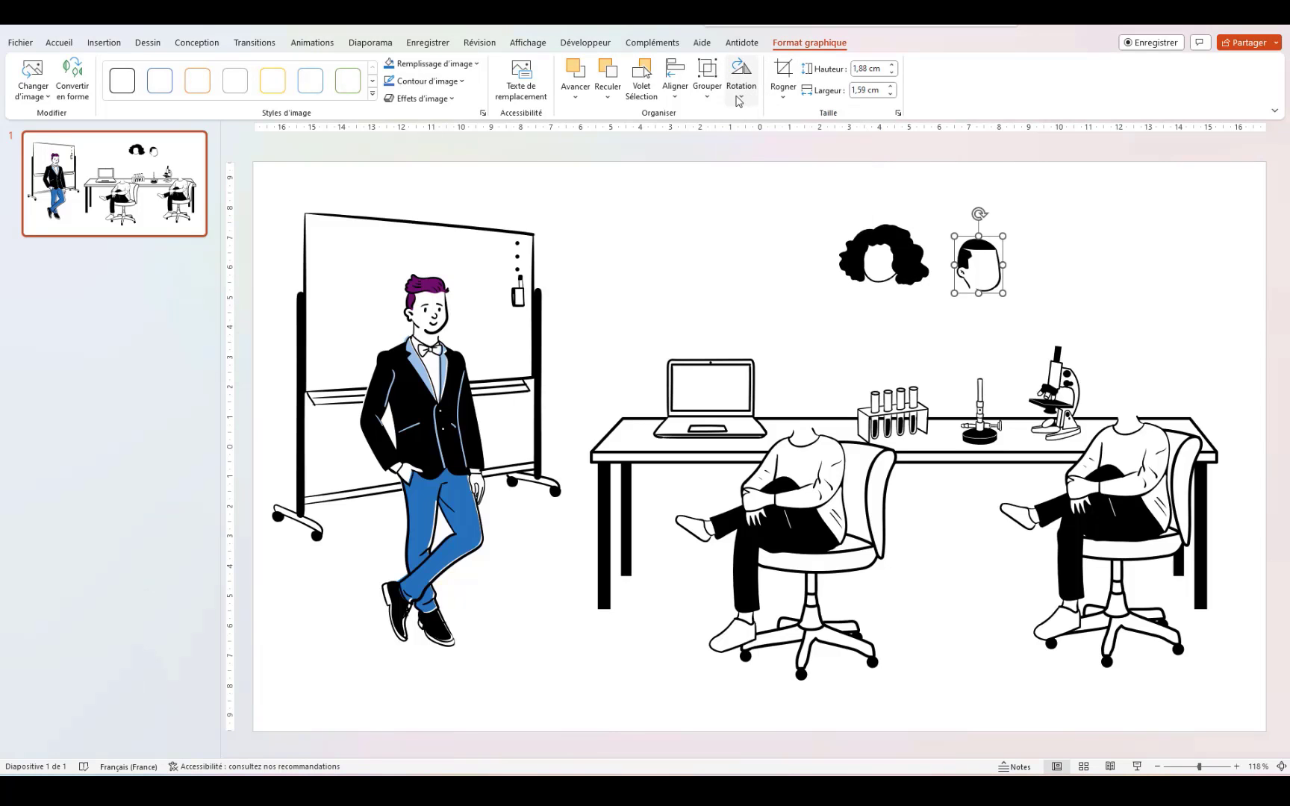
click(741, 78)
click(798, 174)
click(1135, 230)
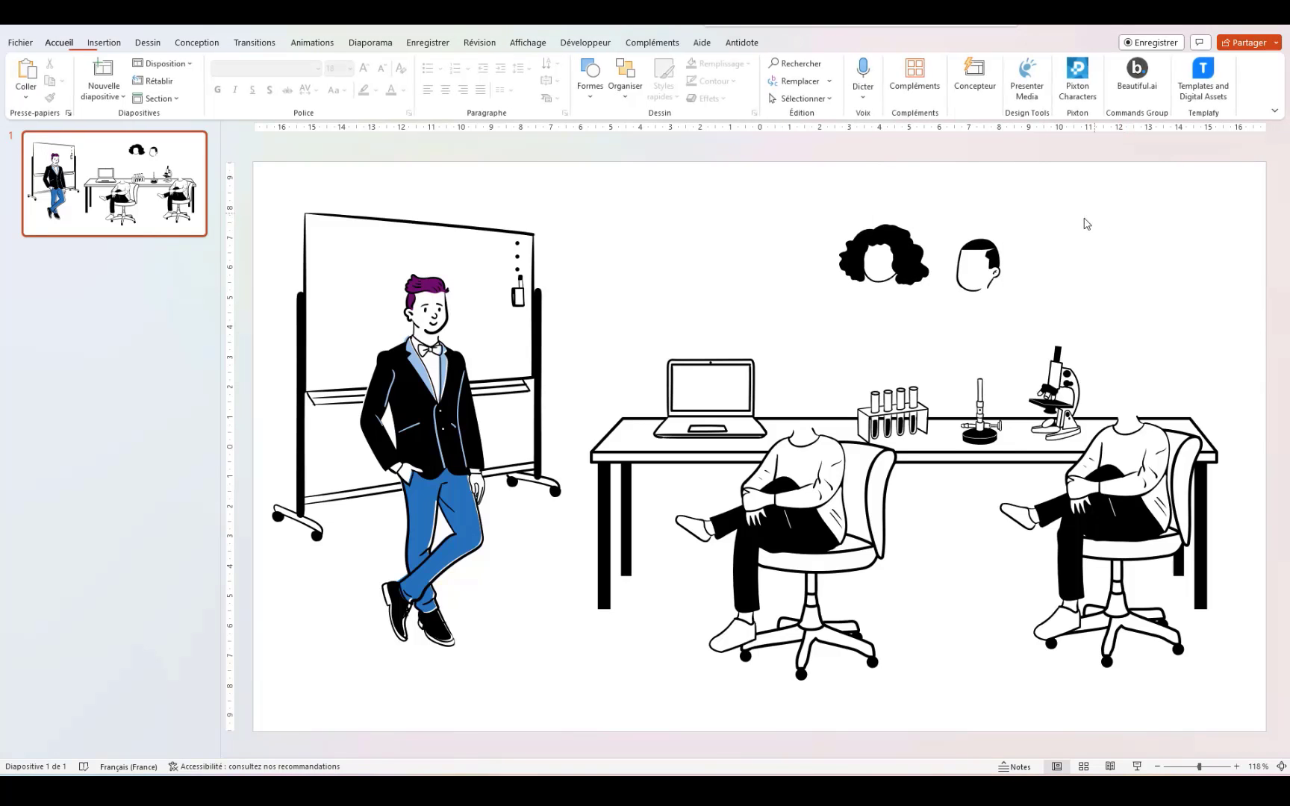
Step: Place the short-haired head on the left seated figure and the curly-haired head on the right
drag(977, 278, 800, 414)
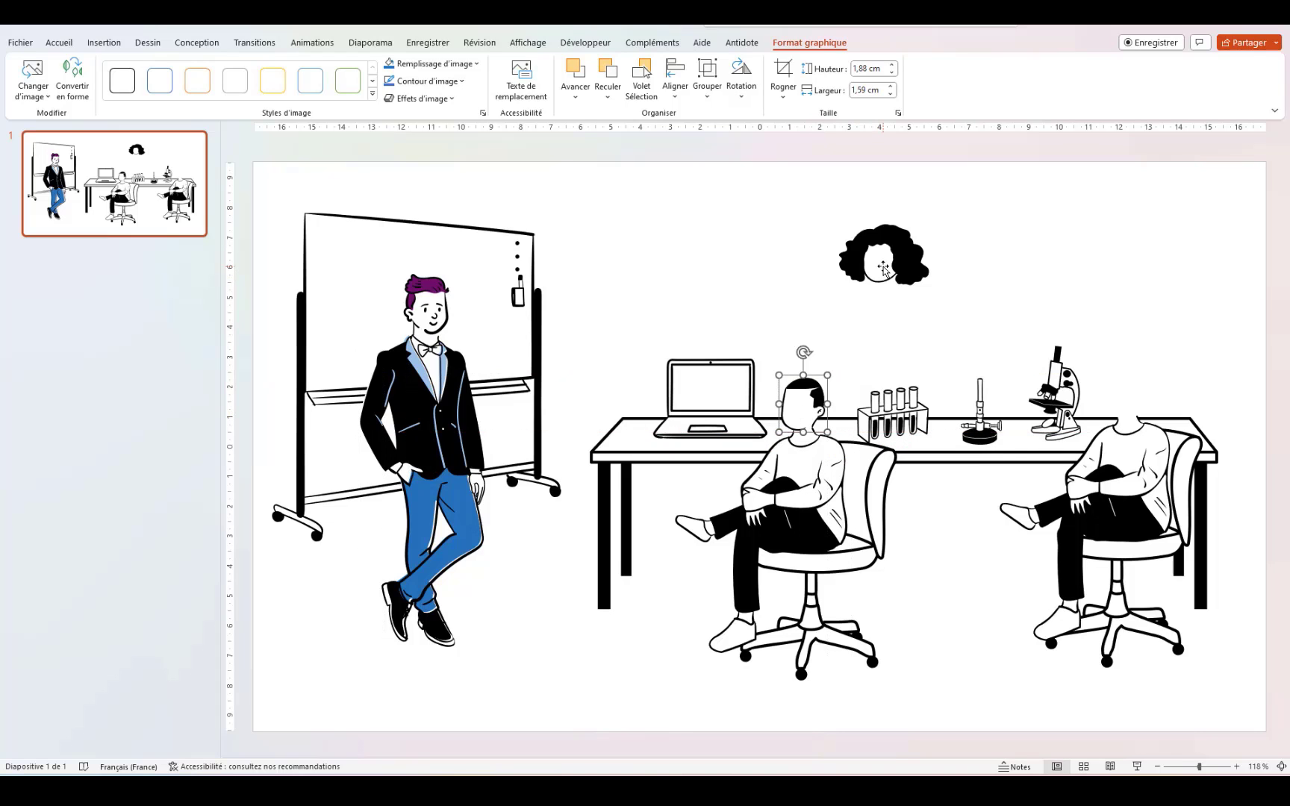
drag(883, 268, 1130, 396)
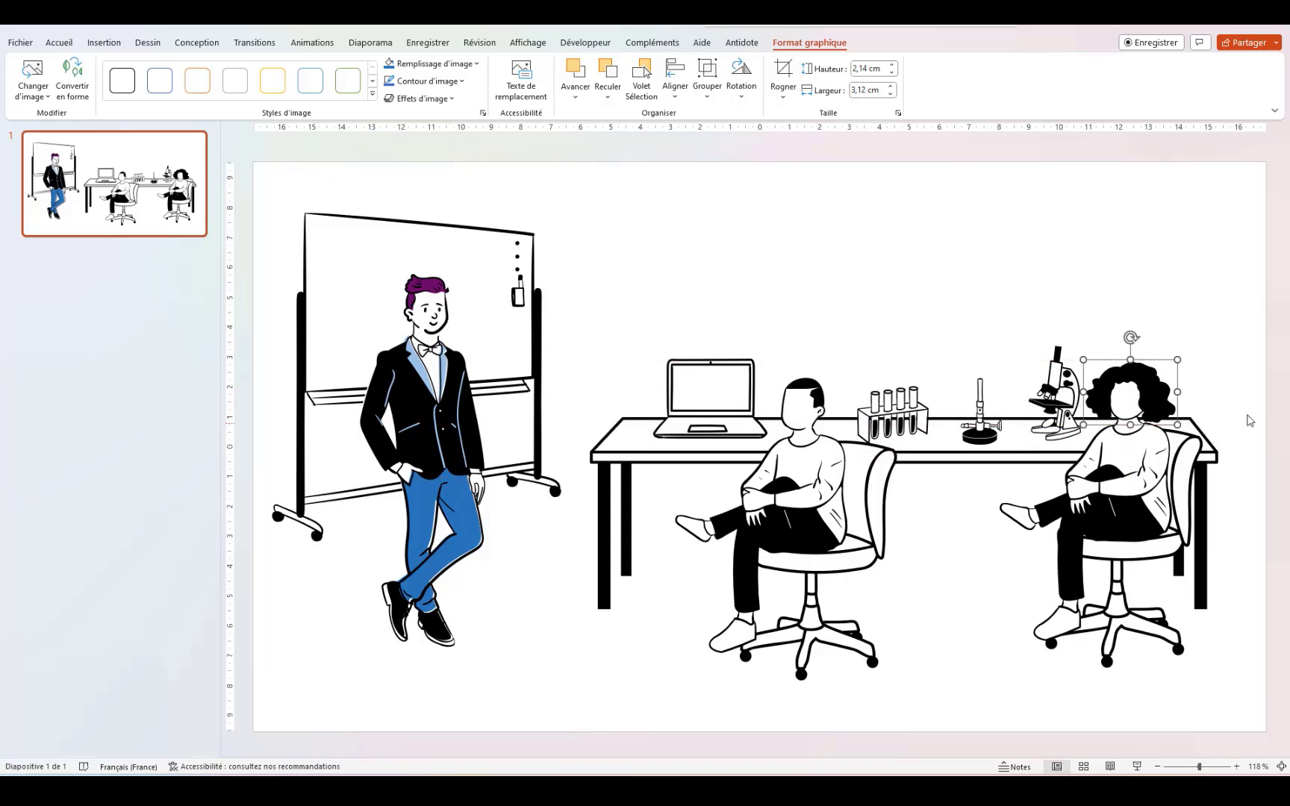
click(793, 218)
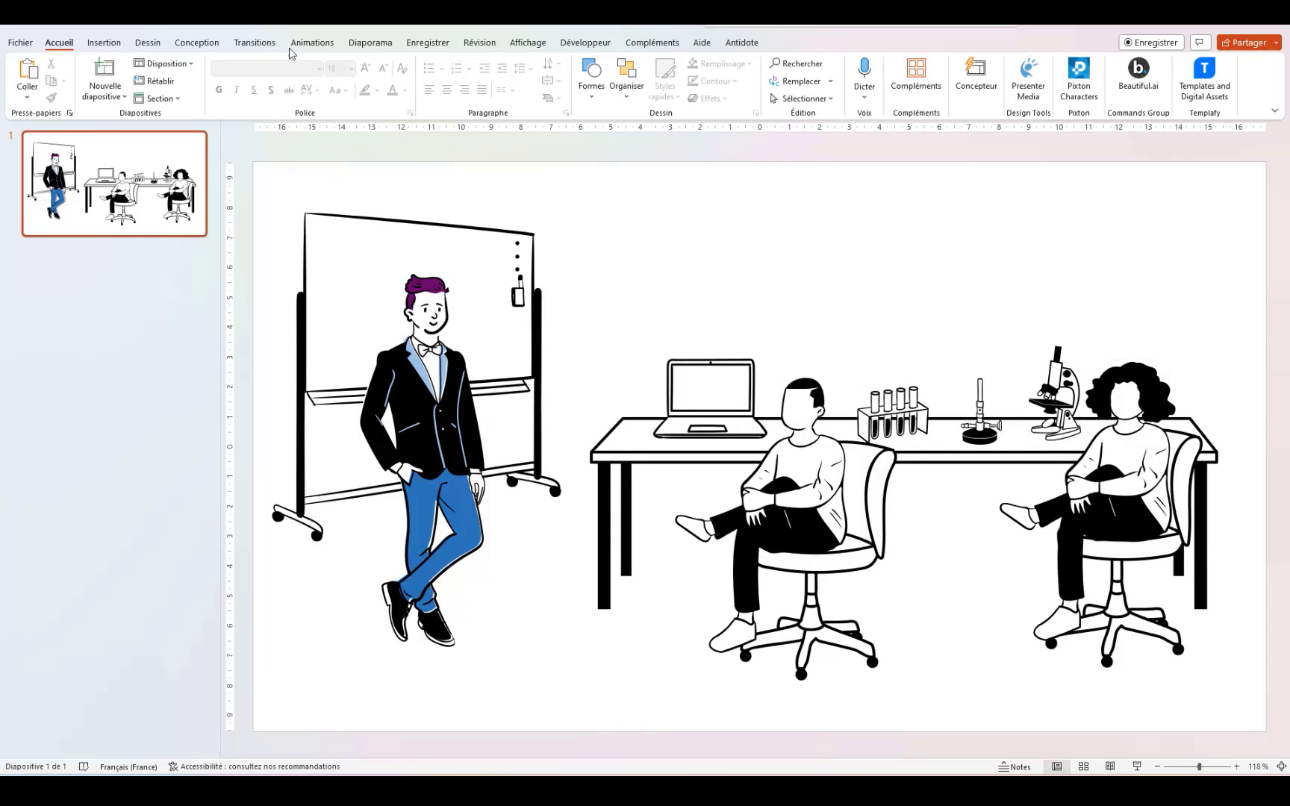
Step: Insert one cartoon face from the Personnages de dessin animé Visages stock collection
click(103, 43)
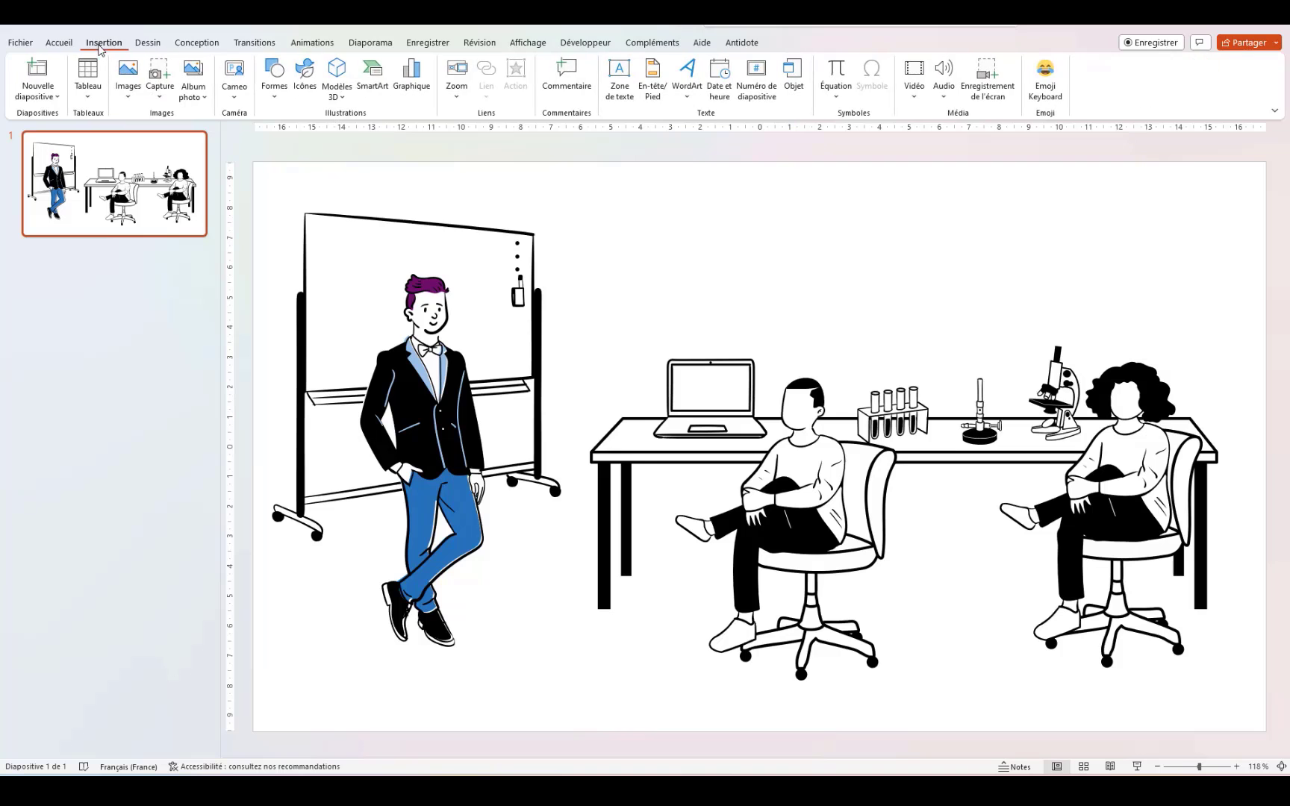
click(130, 94)
click(171, 159)
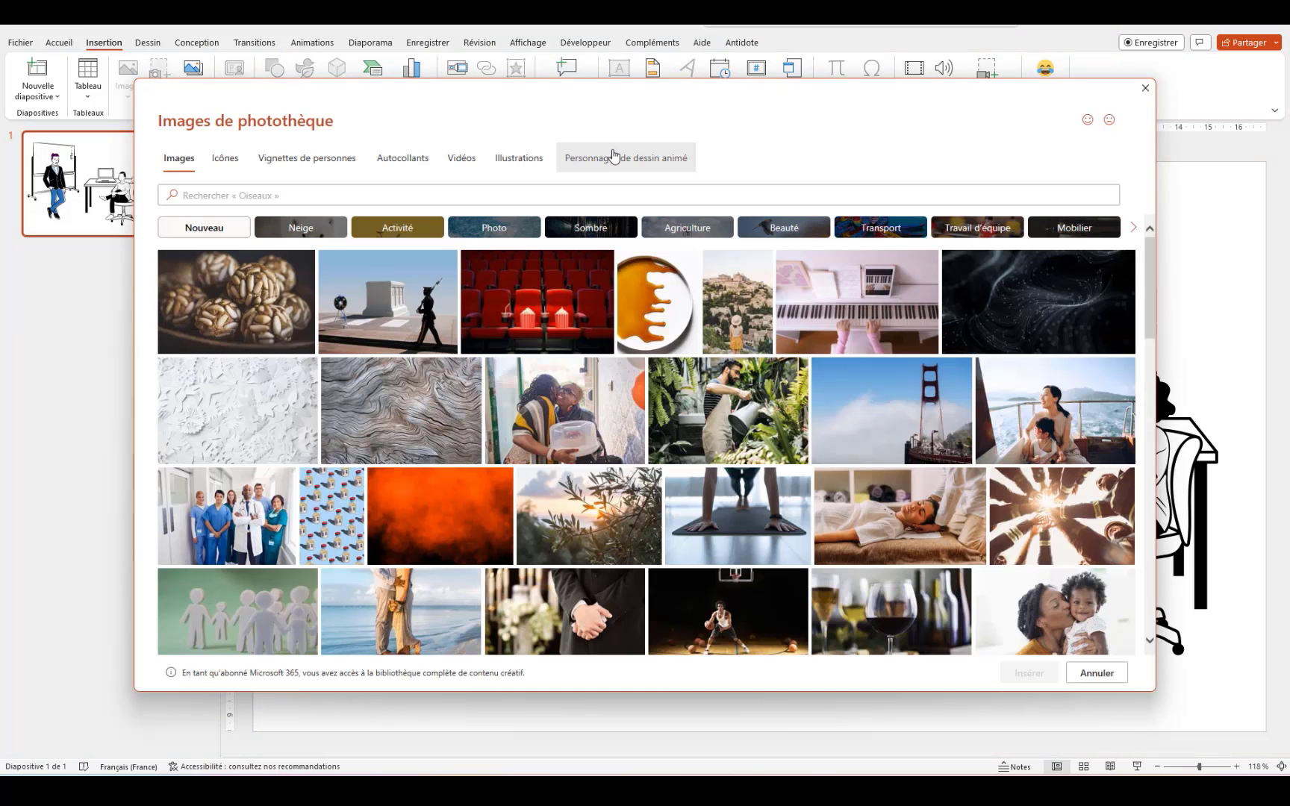
click(613, 155)
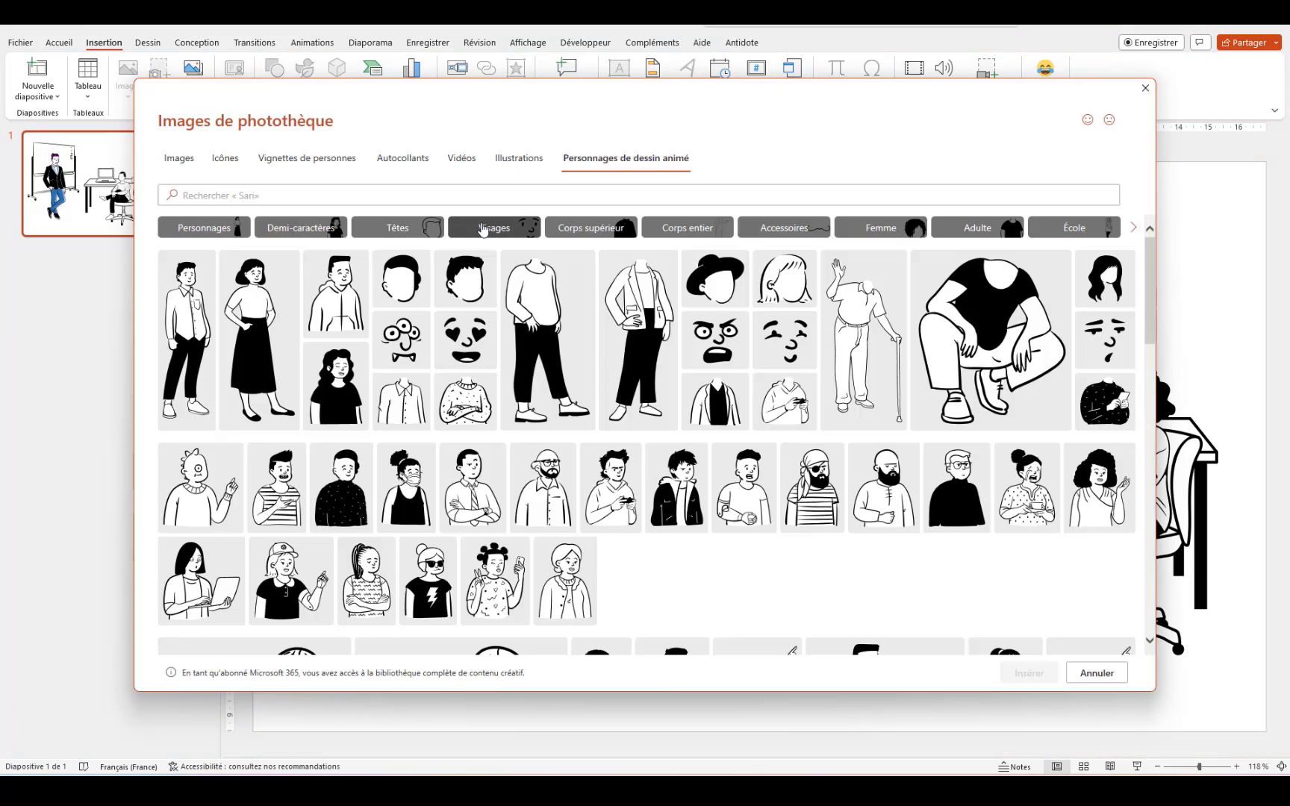
click(483, 229)
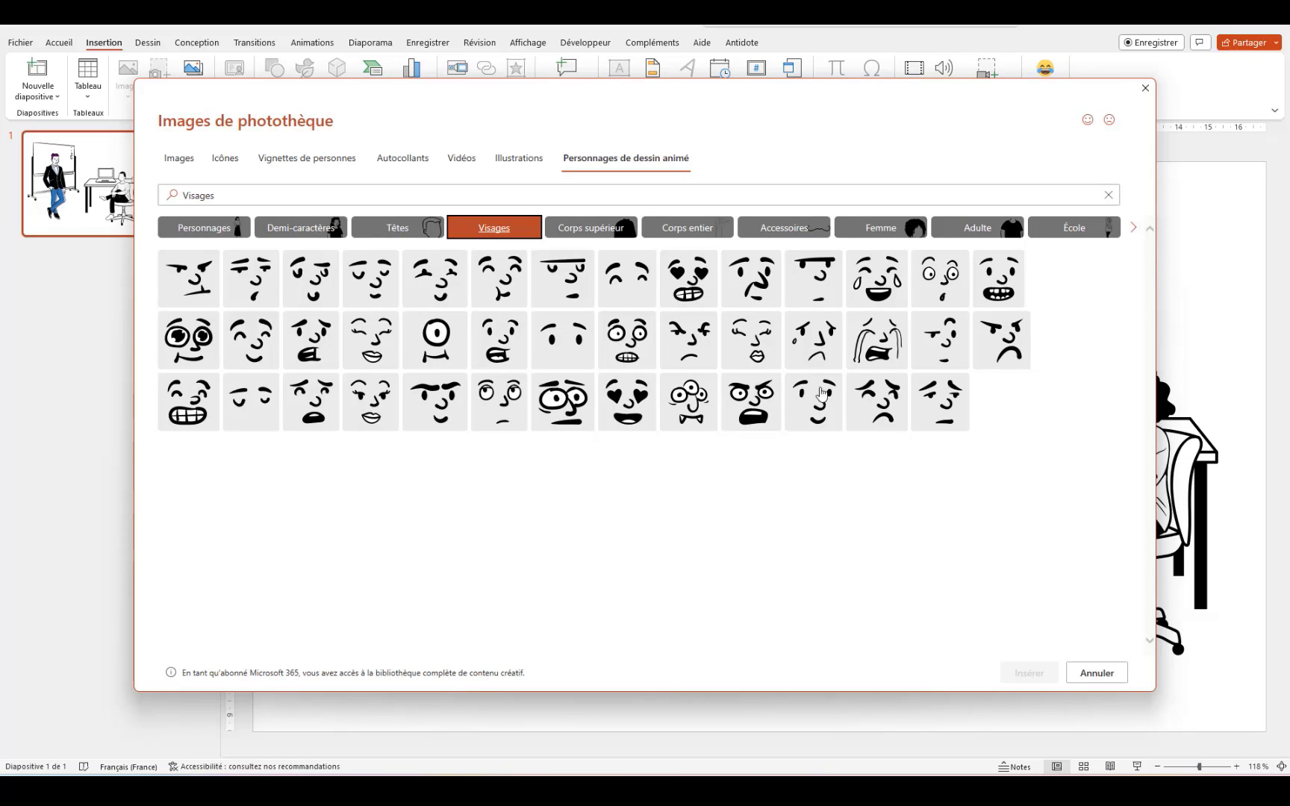
click(960, 259)
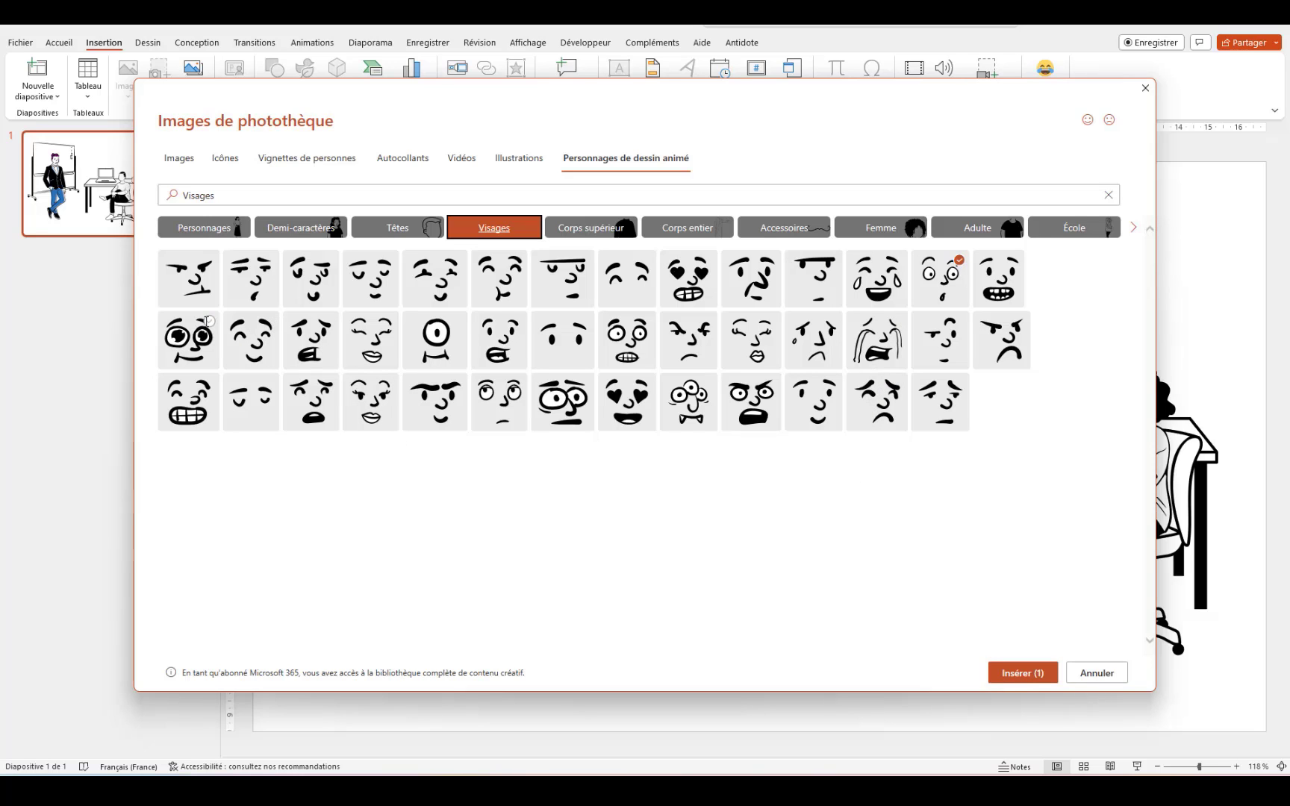
click(1004, 672)
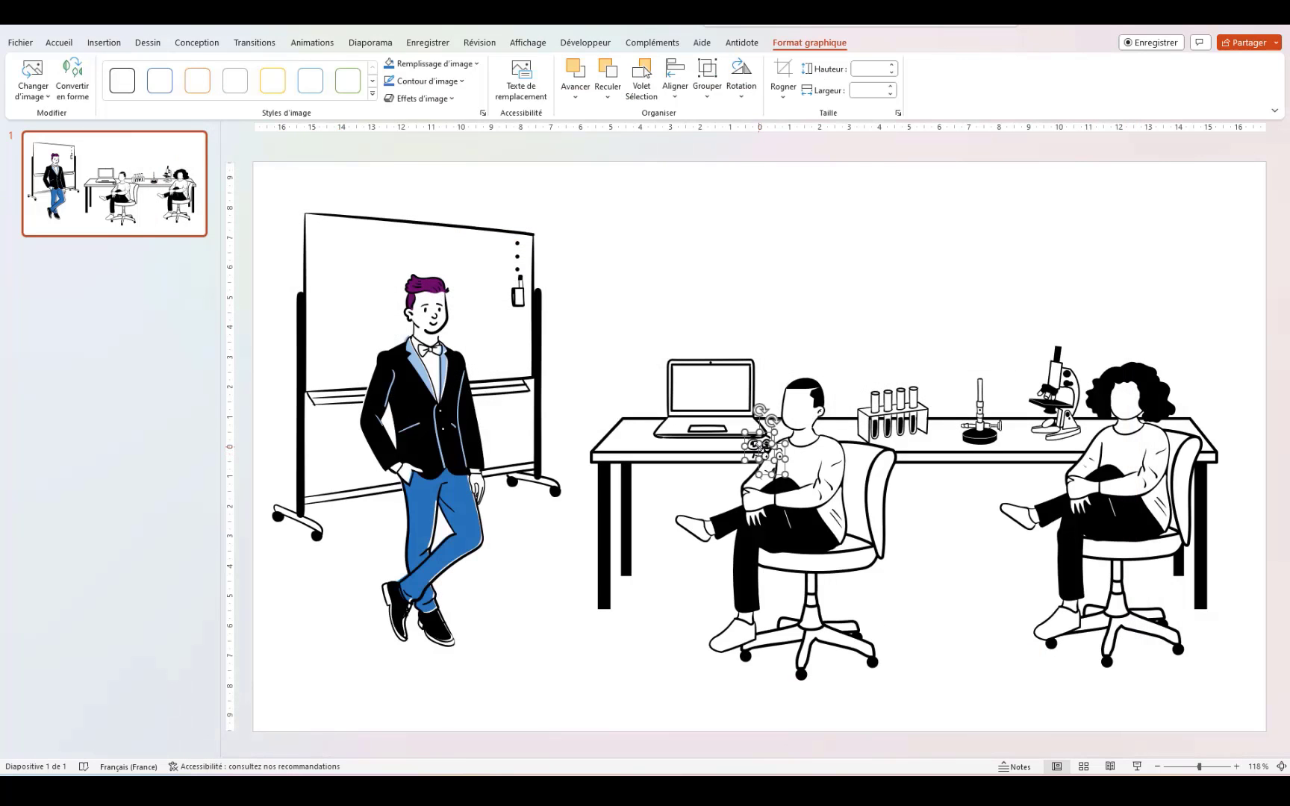
Step: Move the new faces into empty space and flip both horizontally
drag(763, 452, 924, 261)
click(907, 252)
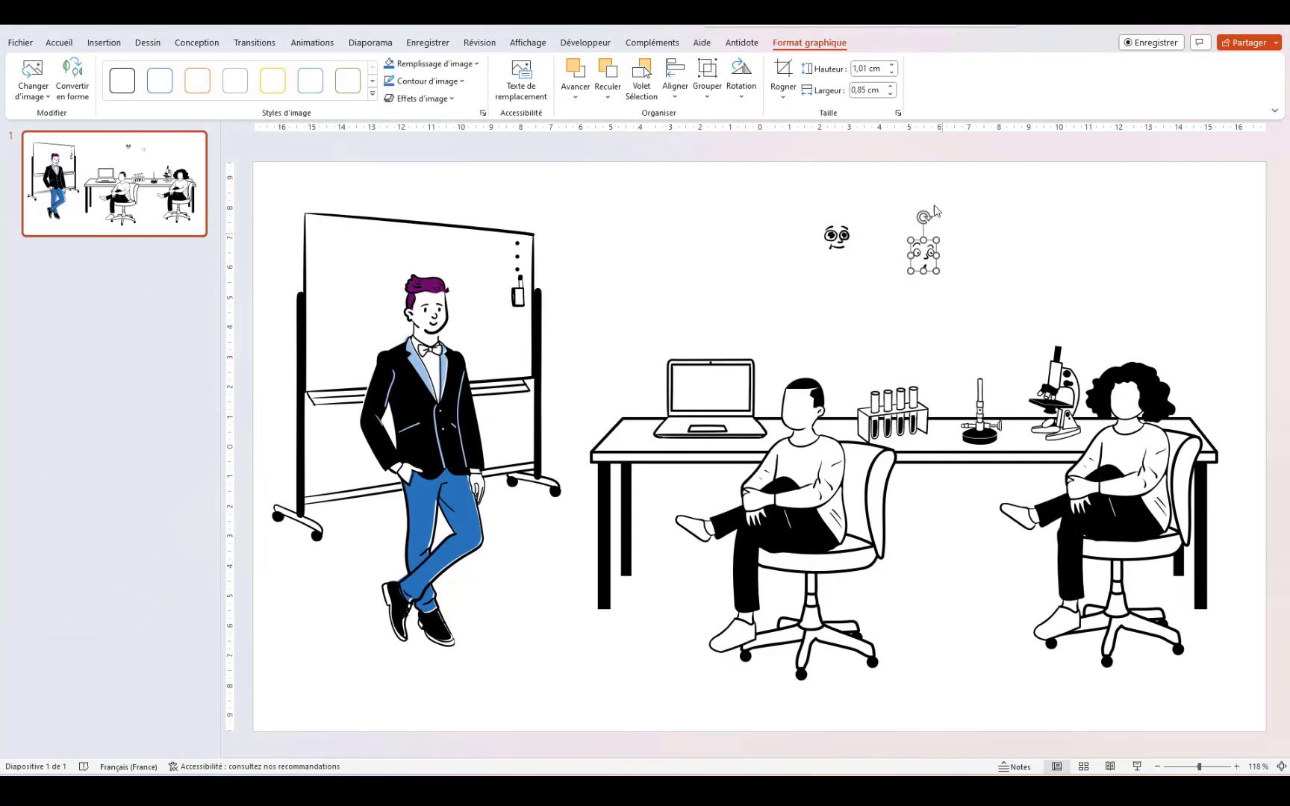
click(741, 80)
click(803, 173)
click(844, 250)
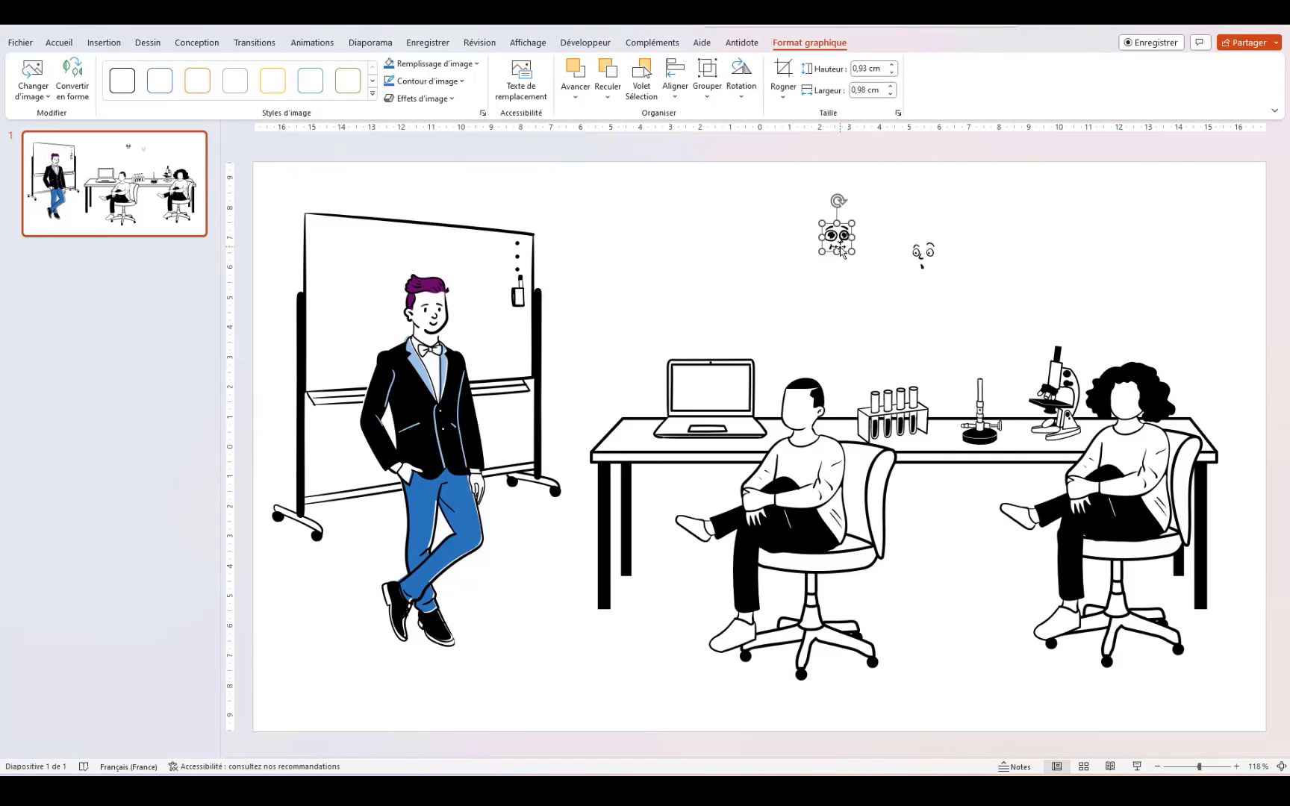
click(744, 96)
click(776, 170)
Step: Place the small face on the seated man's head and the other on the woman's head
drag(837, 239, 793, 408)
click(817, 259)
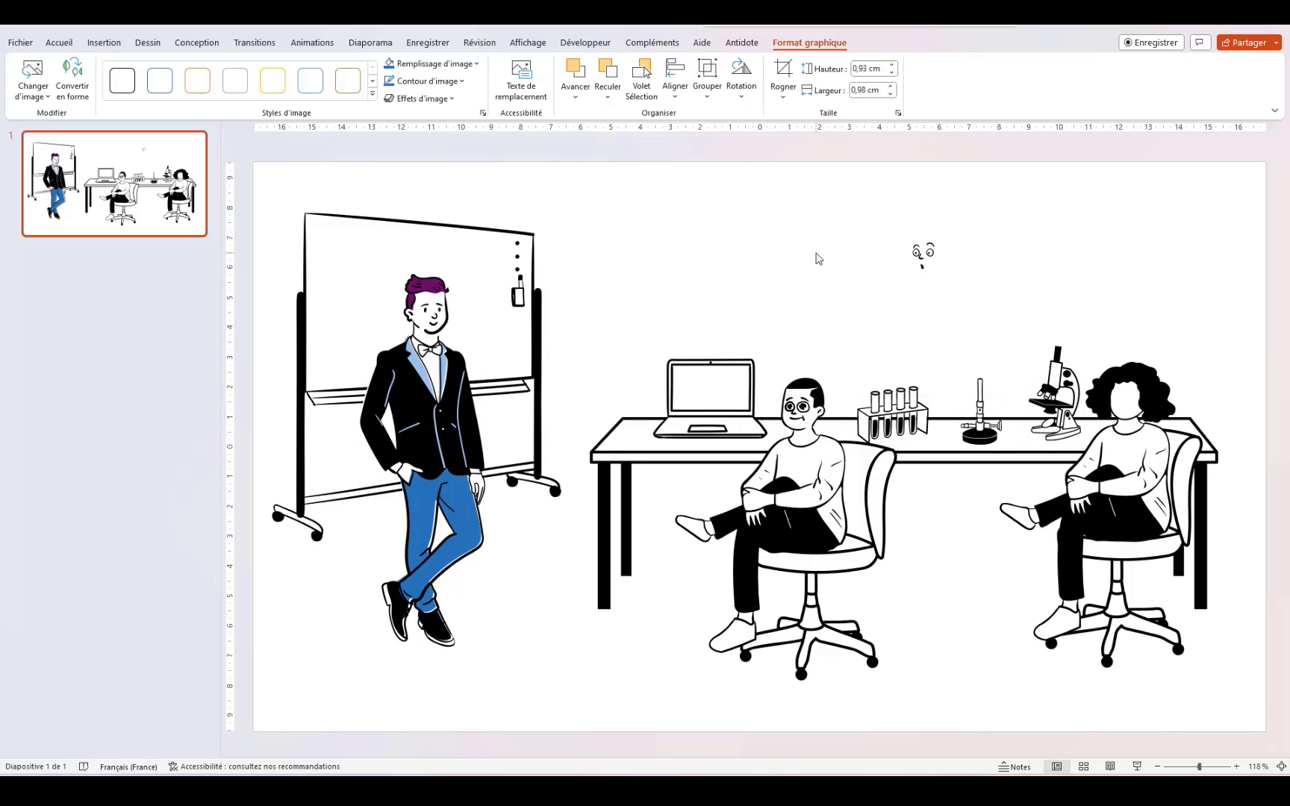
drag(918, 254, 1126, 394)
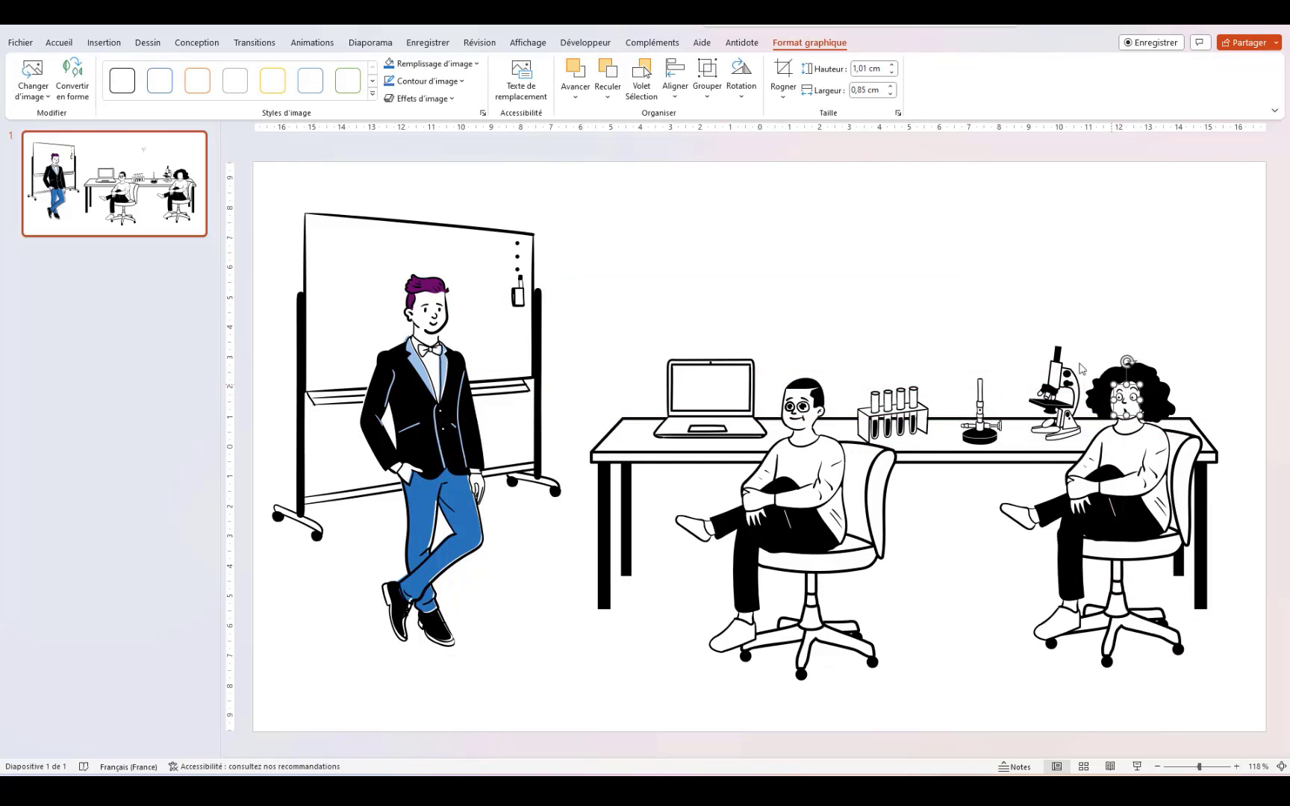
click(881, 285)
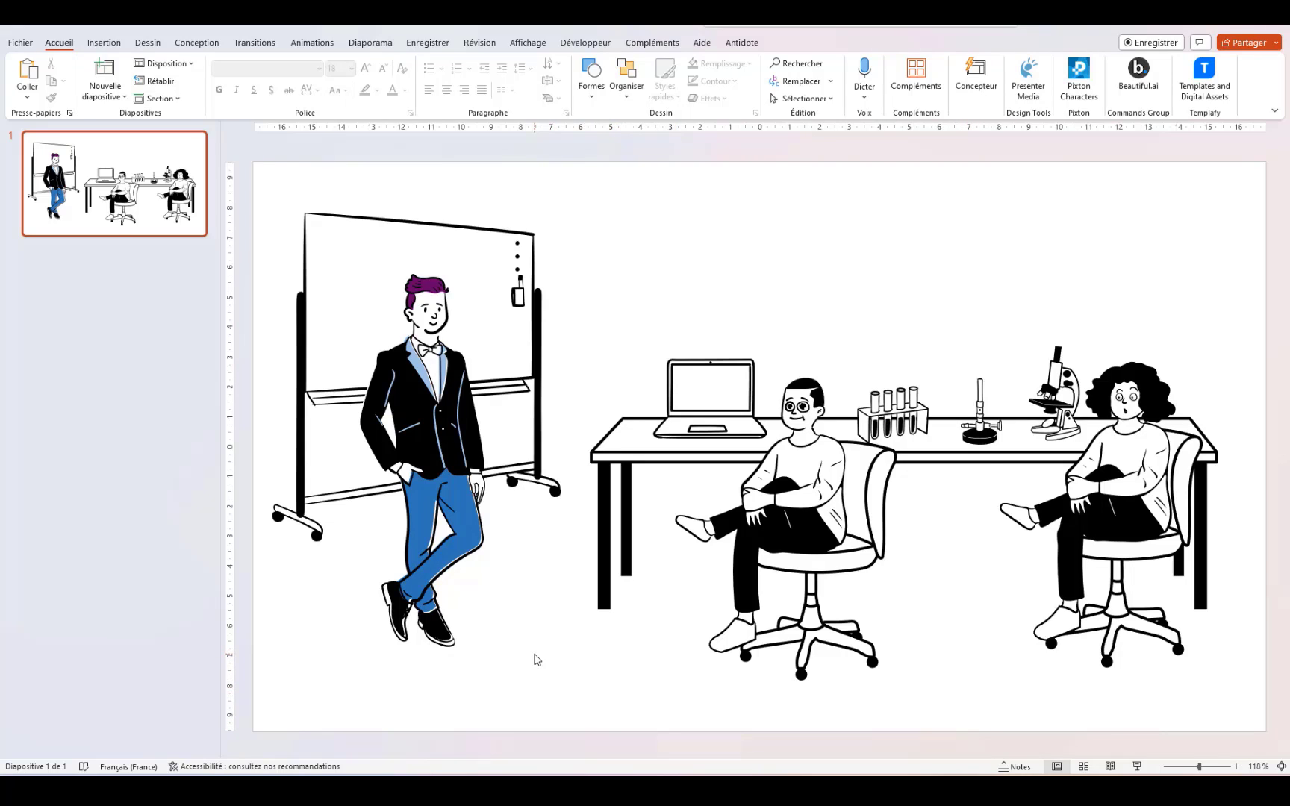
Step: Convert the seated man graphic with Convertir en forme, then ungroup it with Dissocier
click(770, 527)
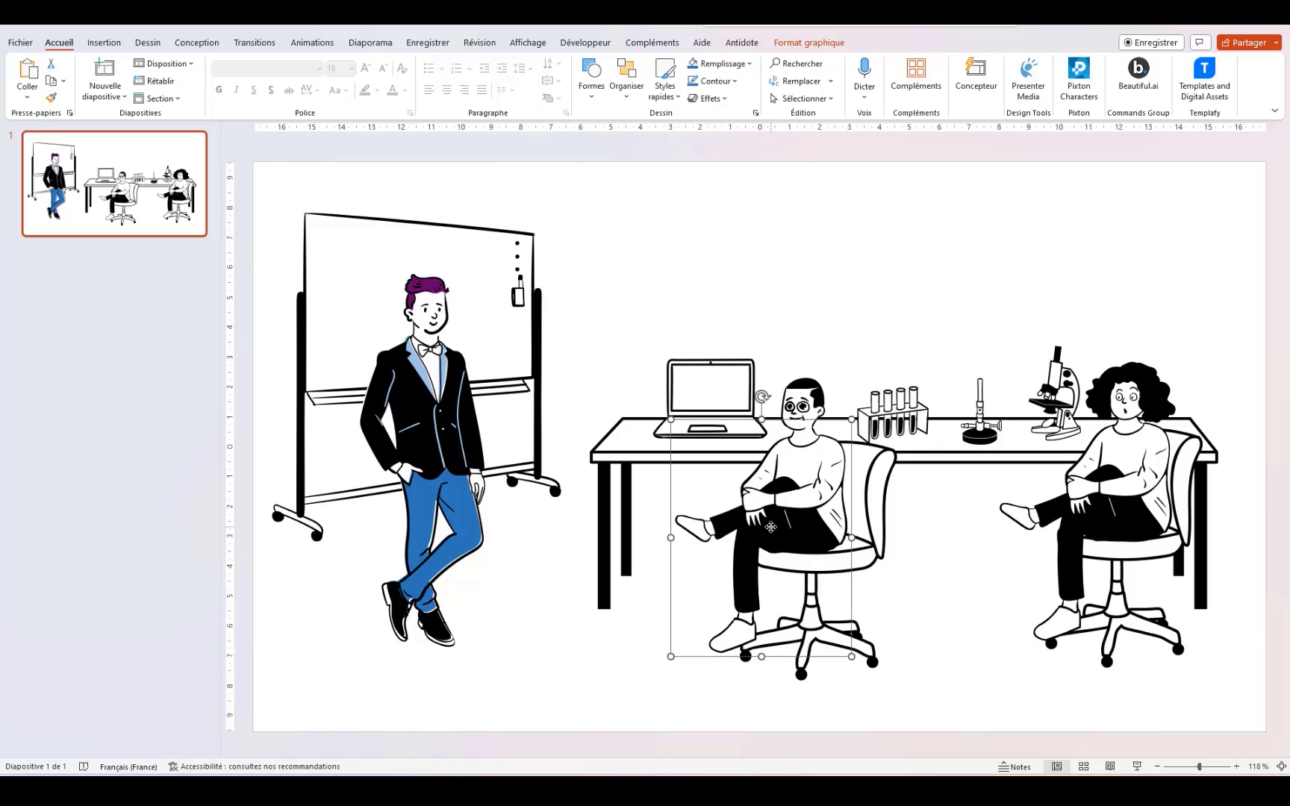
right_click(771, 527)
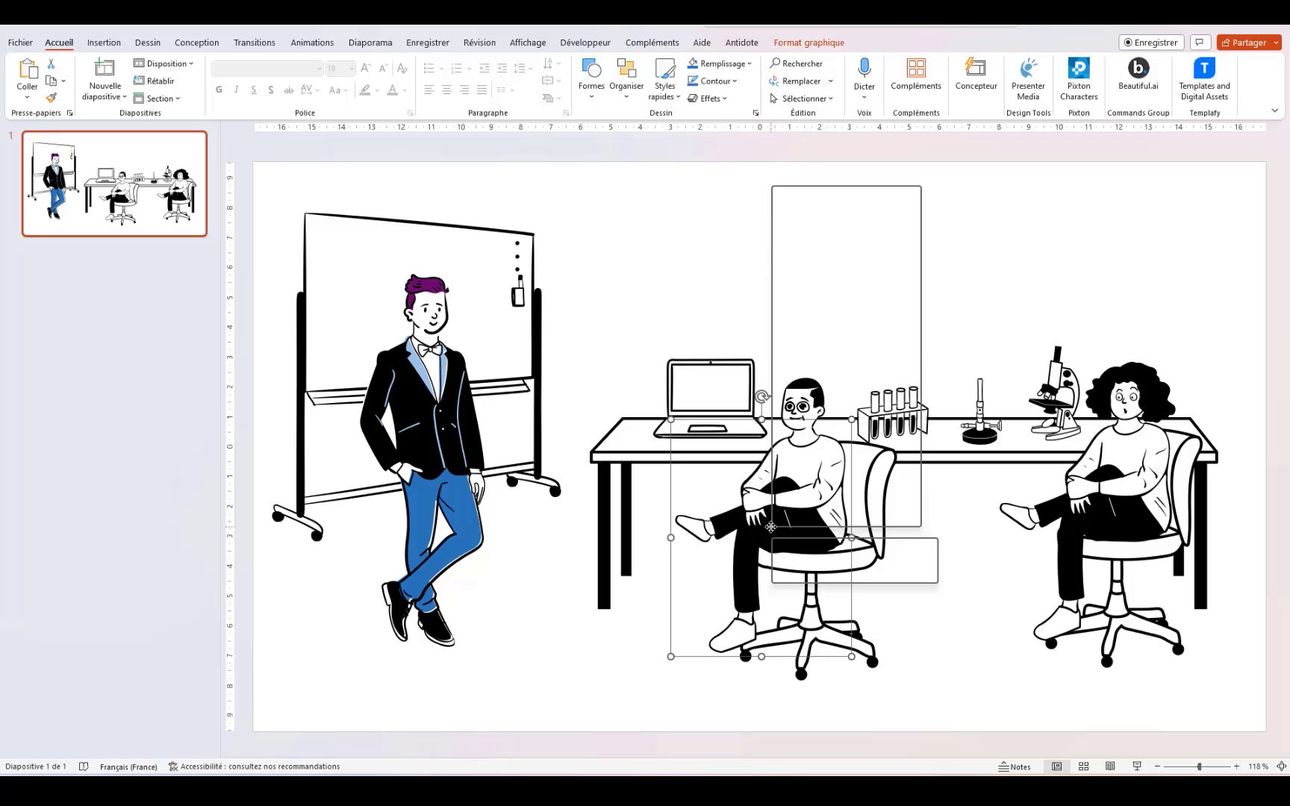
click(836, 300)
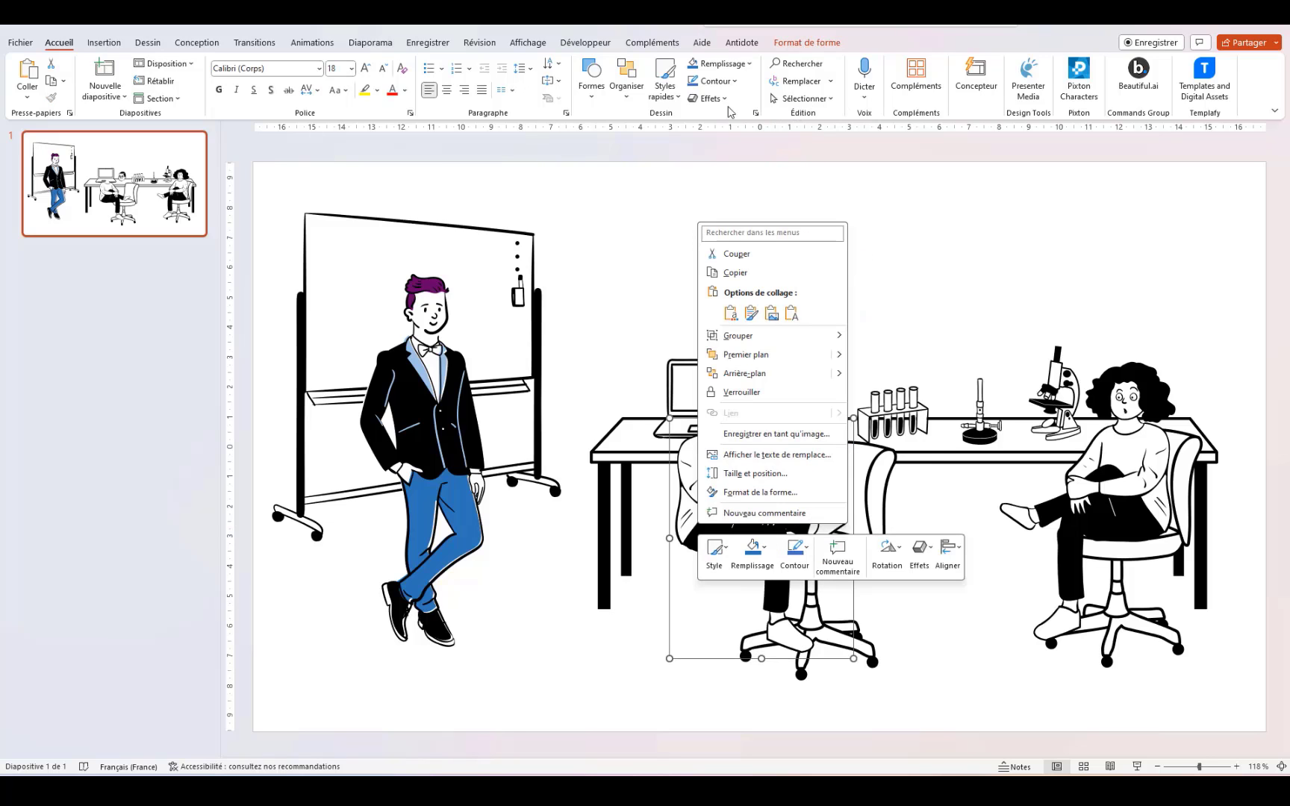
click(818, 45)
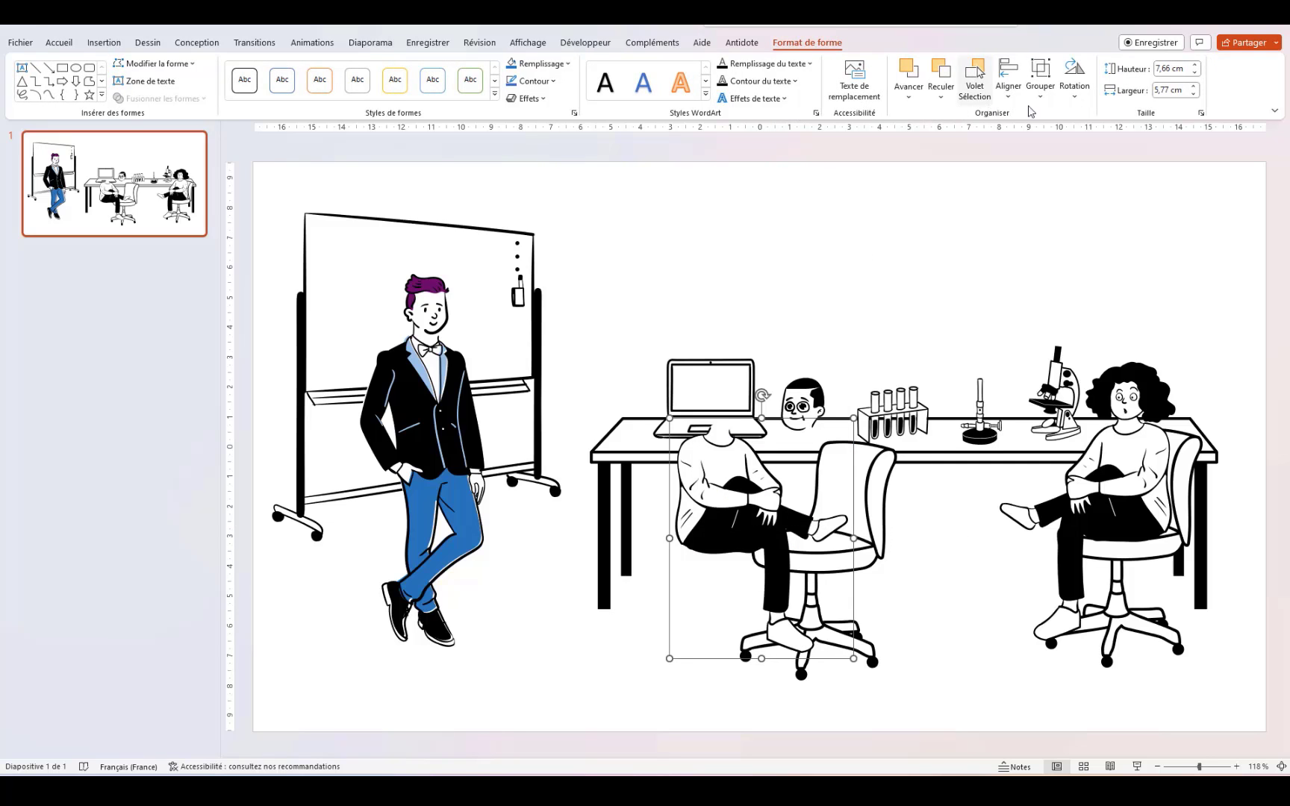
right_click(830, 513)
mouse_move(965, 329)
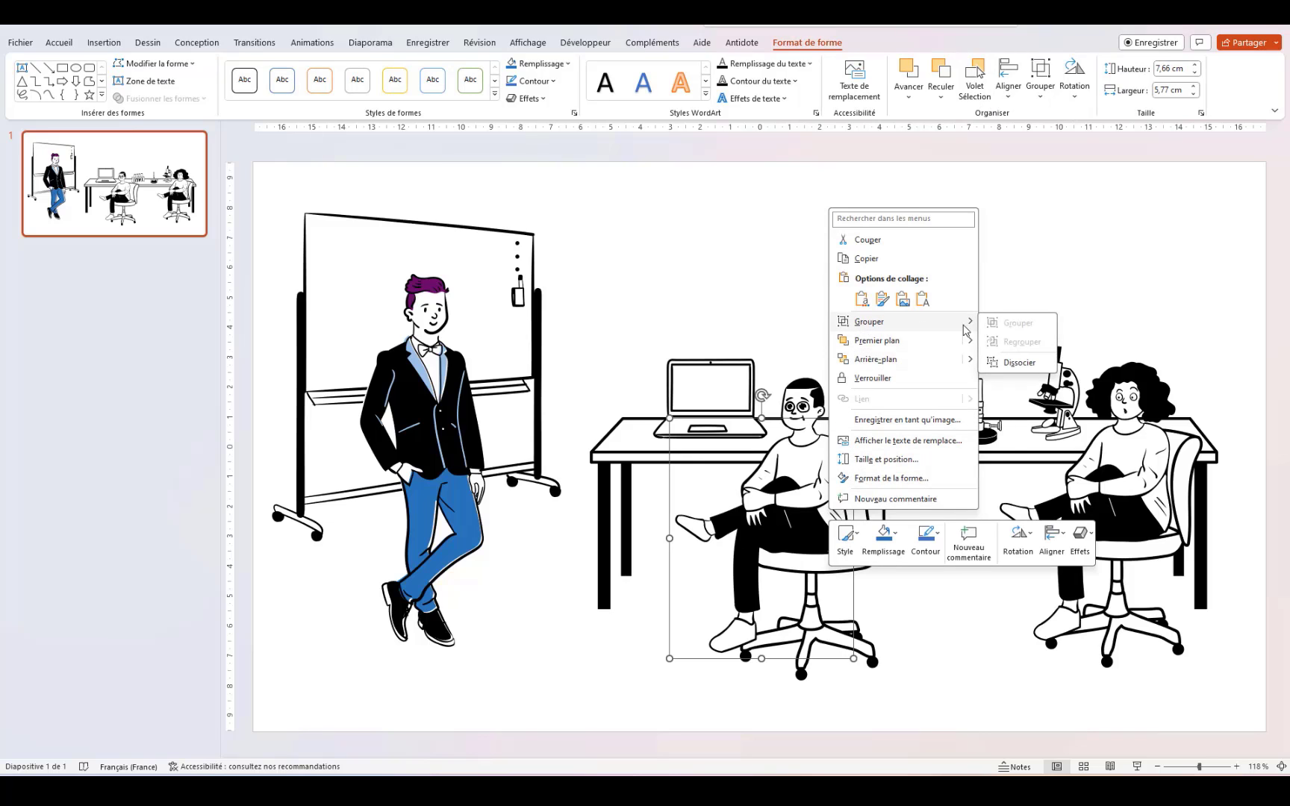
click(1017, 362)
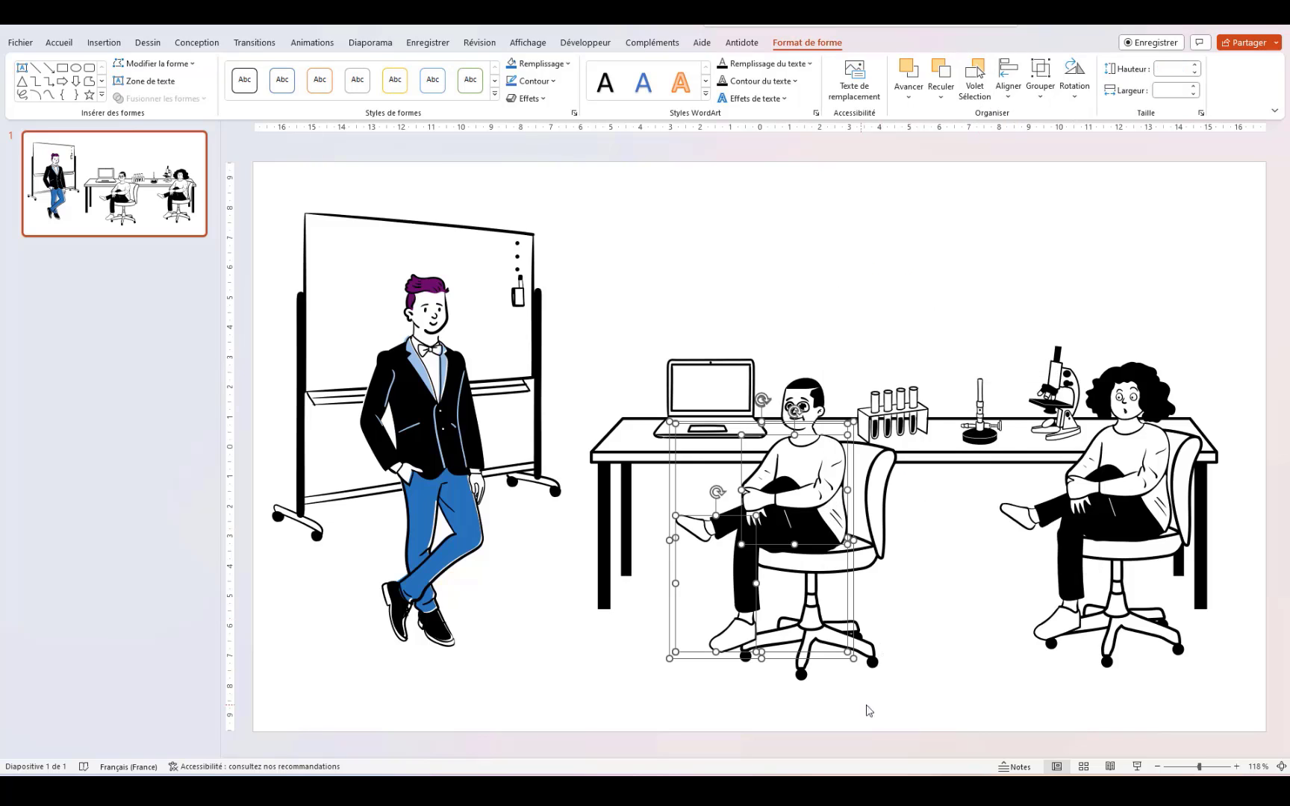
Step: Fill the seated man's torso with red
click(964, 690)
click(829, 459)
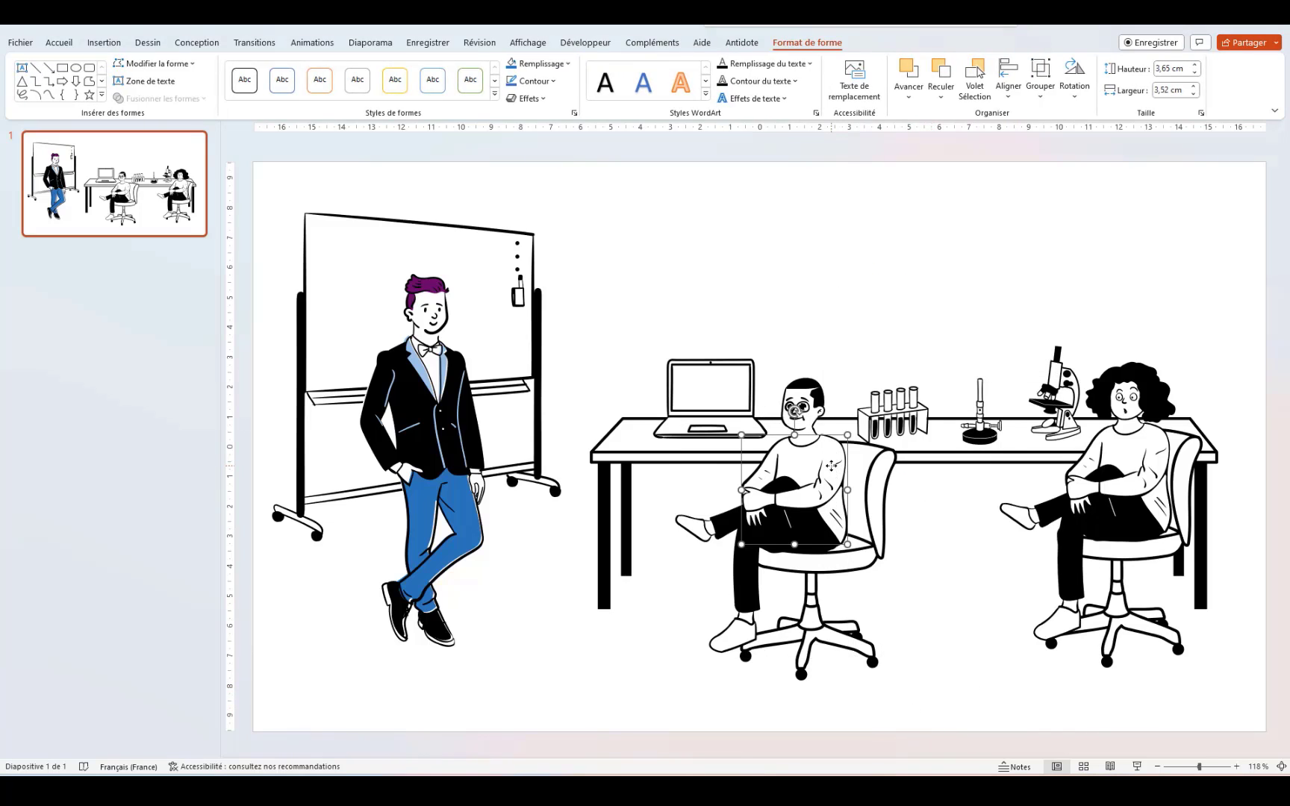
click(810, 65)
click(866, 317)
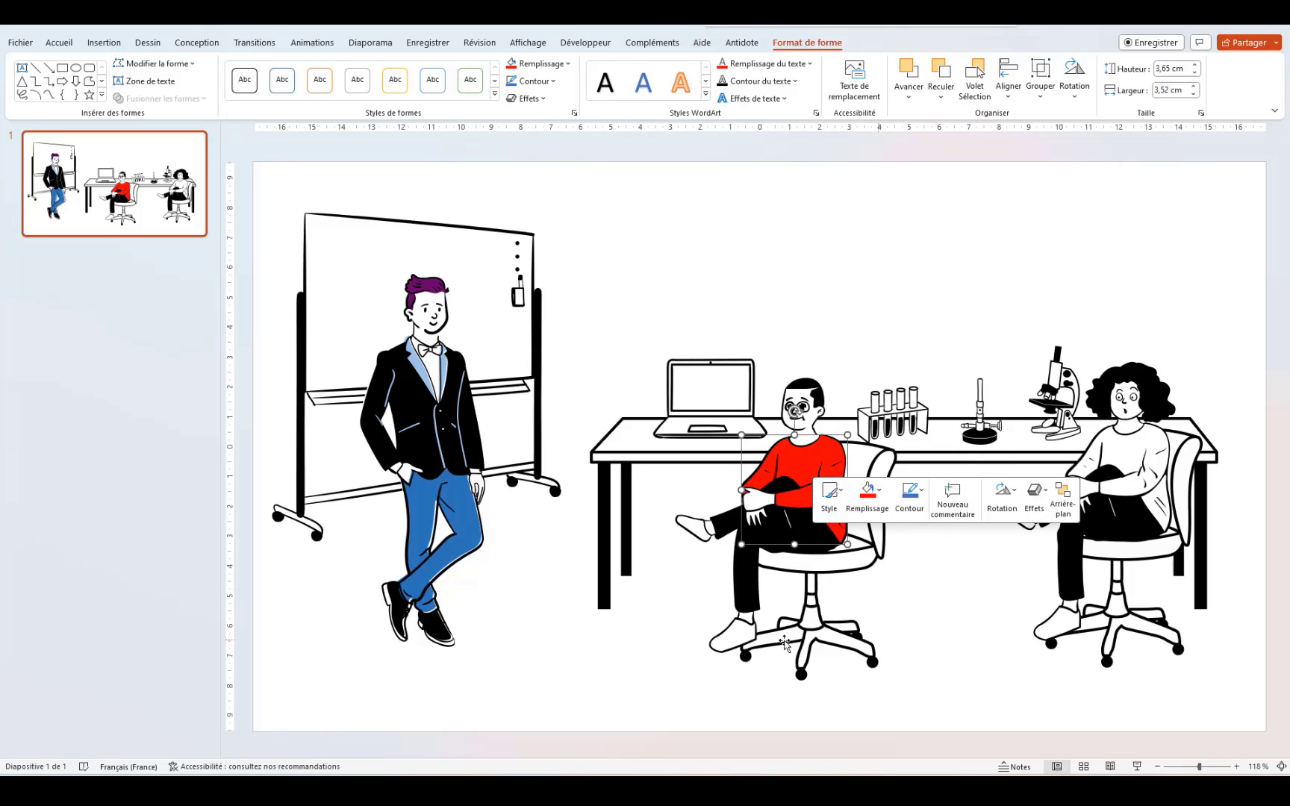
click(643, 654)
Step: Fill the seated man's shoes with purple
click(731, 636)
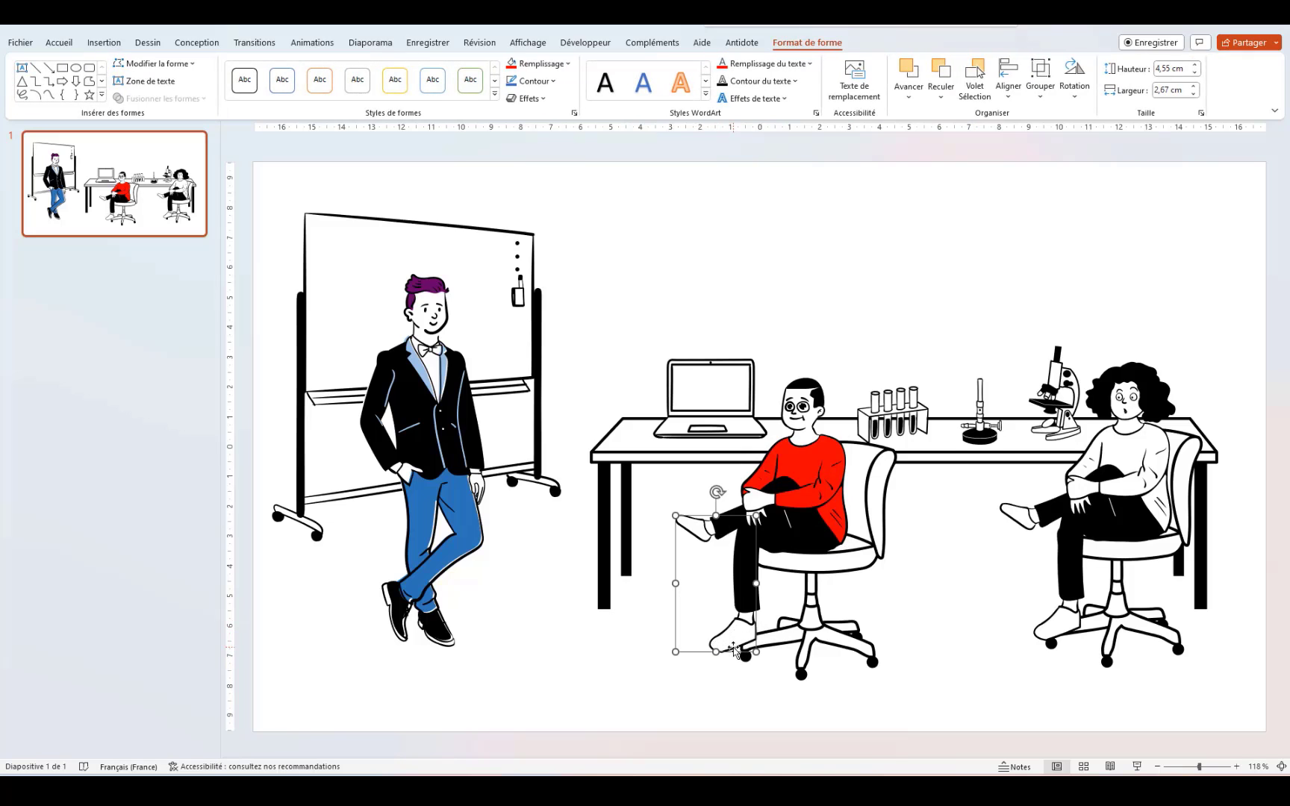
right_click(730, 649)
click(798, 670)
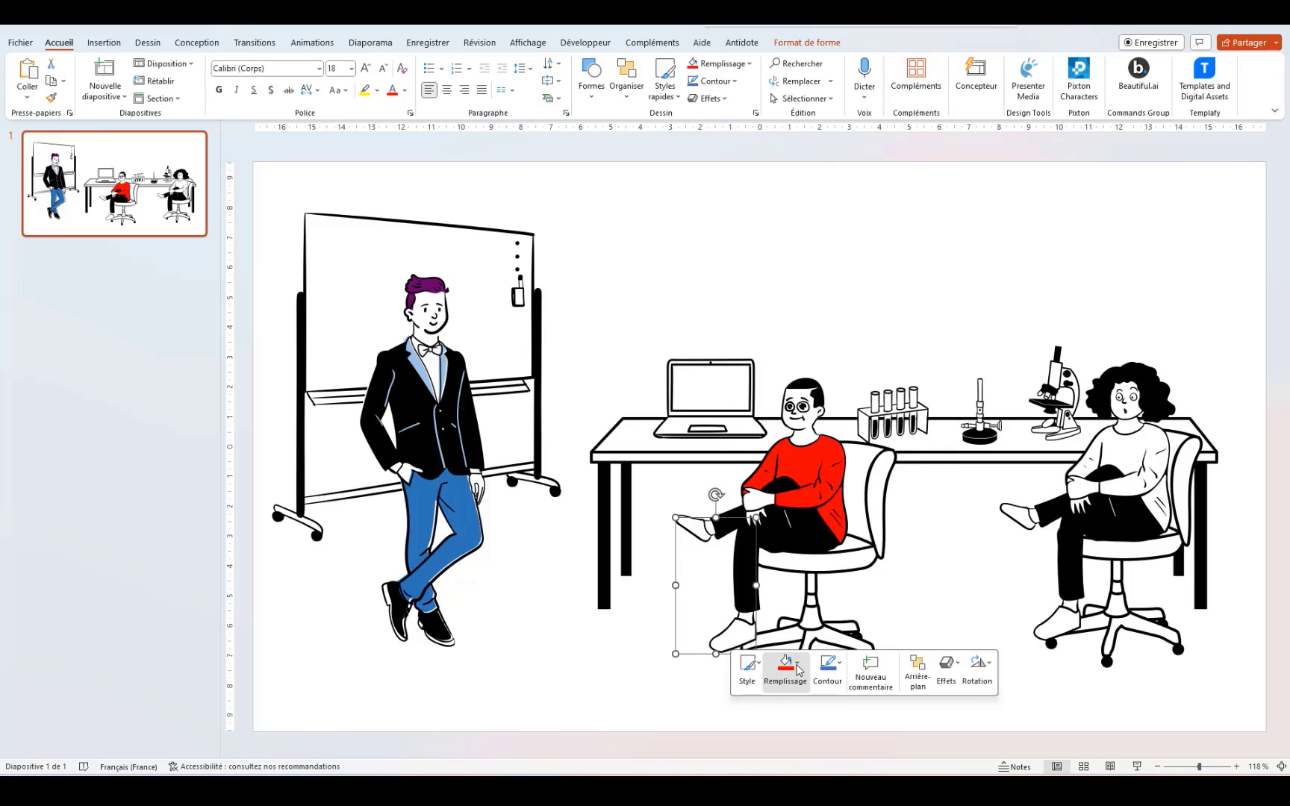
click(769, 526)
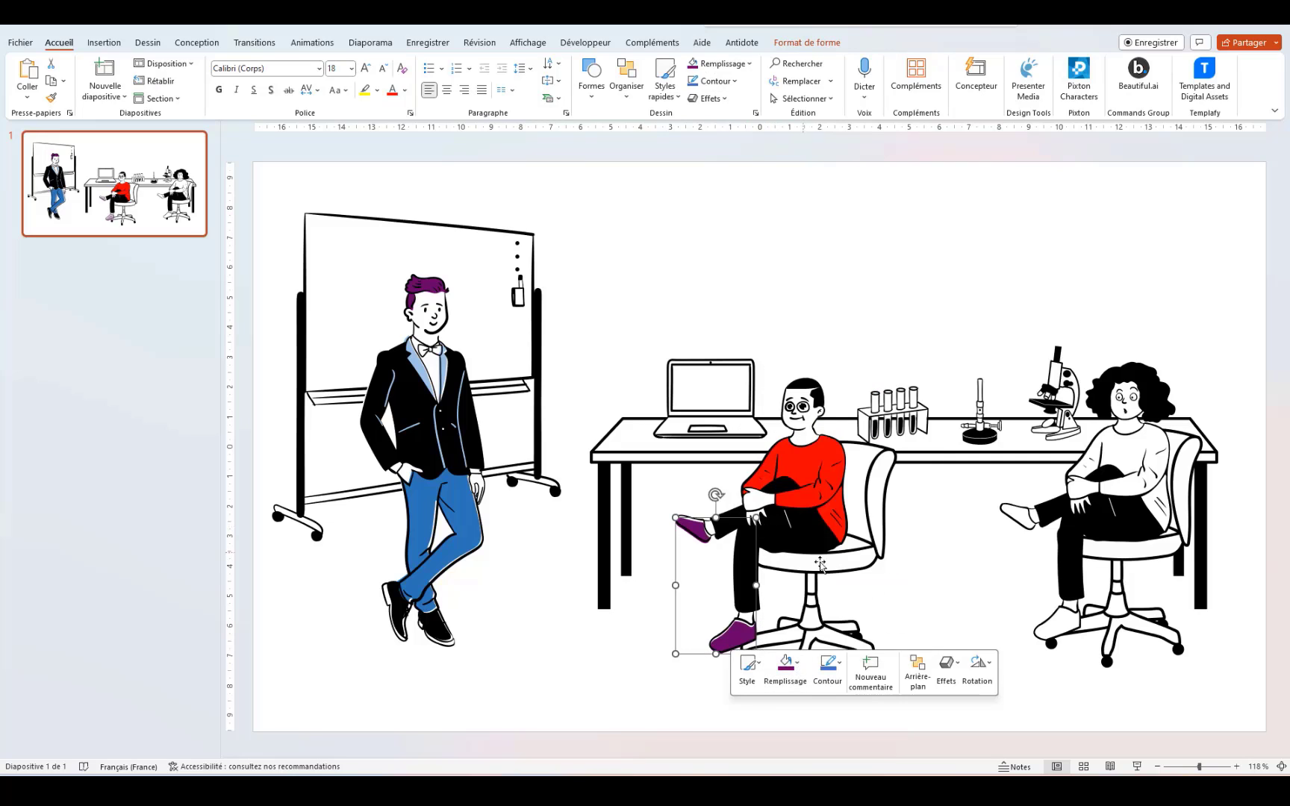
click(939, 603)
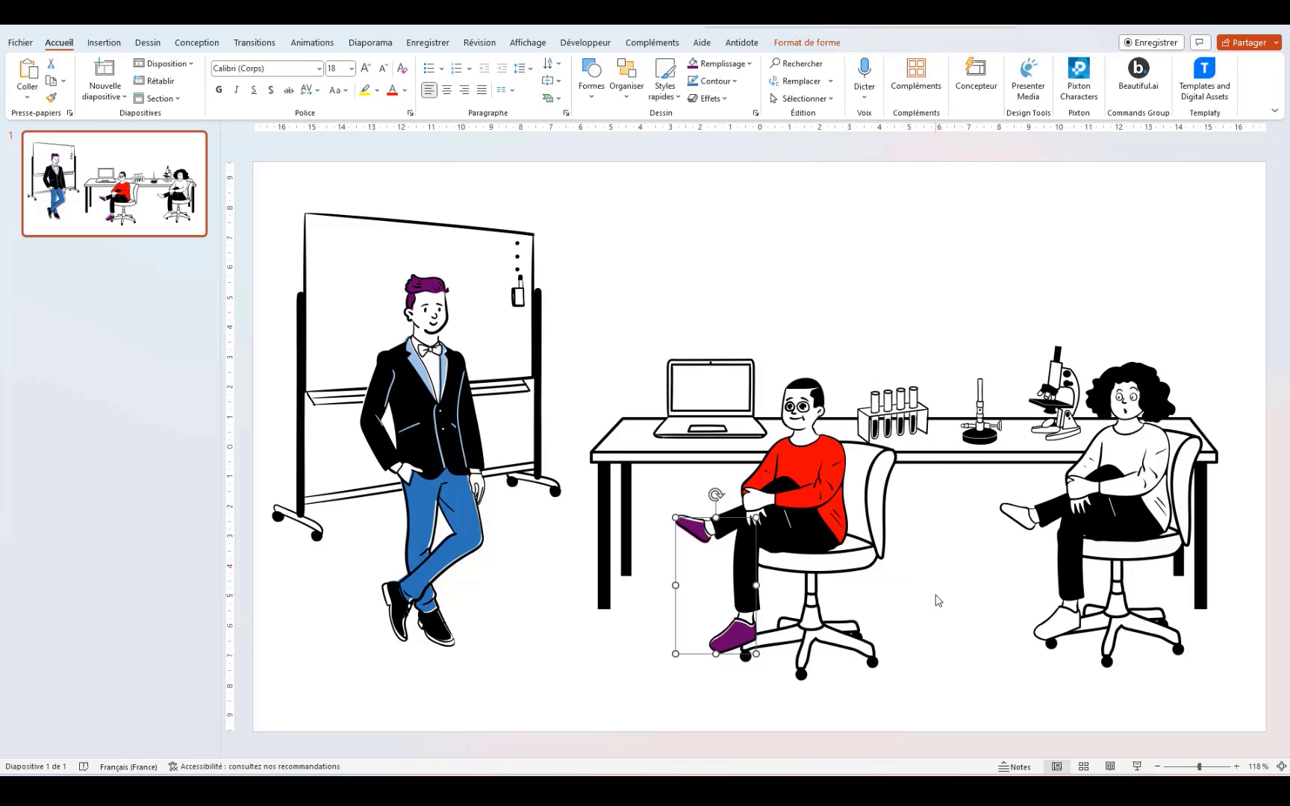
click(750, 617)
Step: Ungroup the seated woman graphic and drag her torso and legs up above the table
click(911, 644)
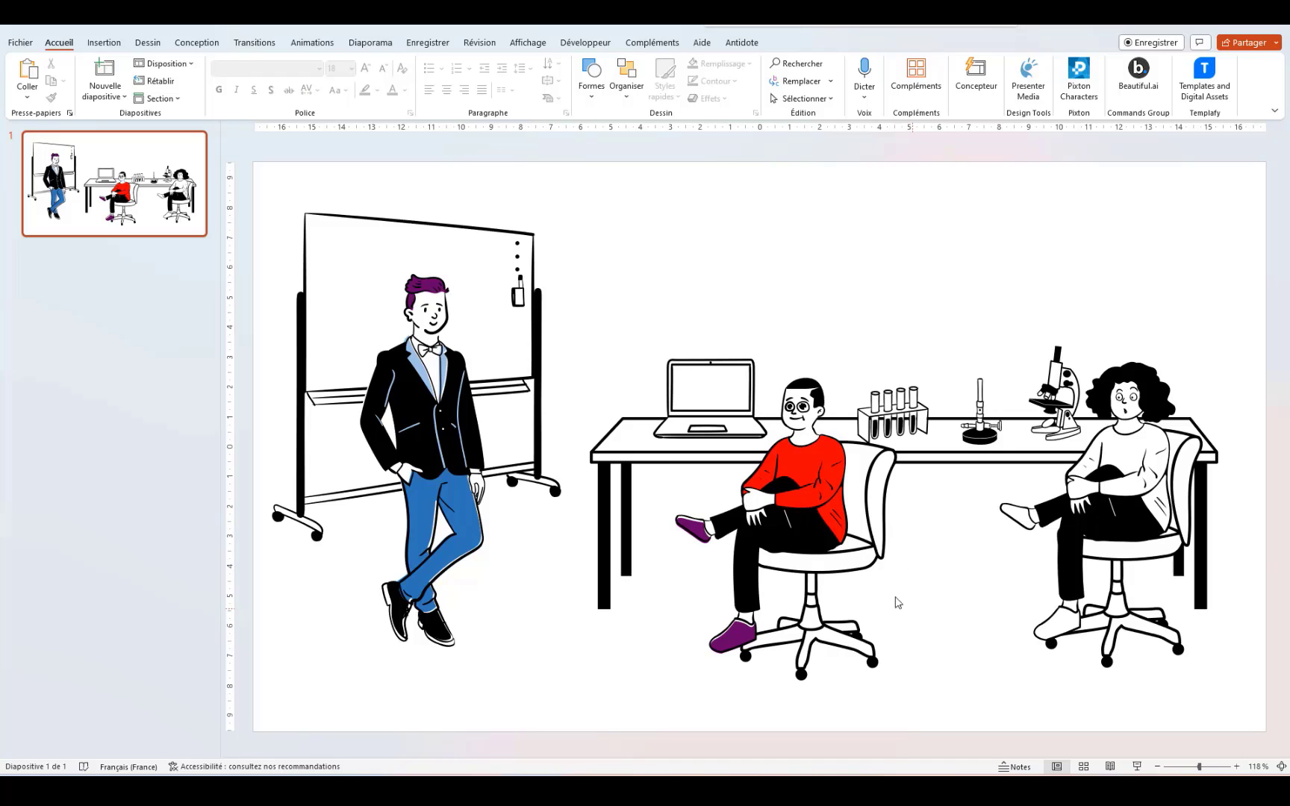
click(1045, 629)
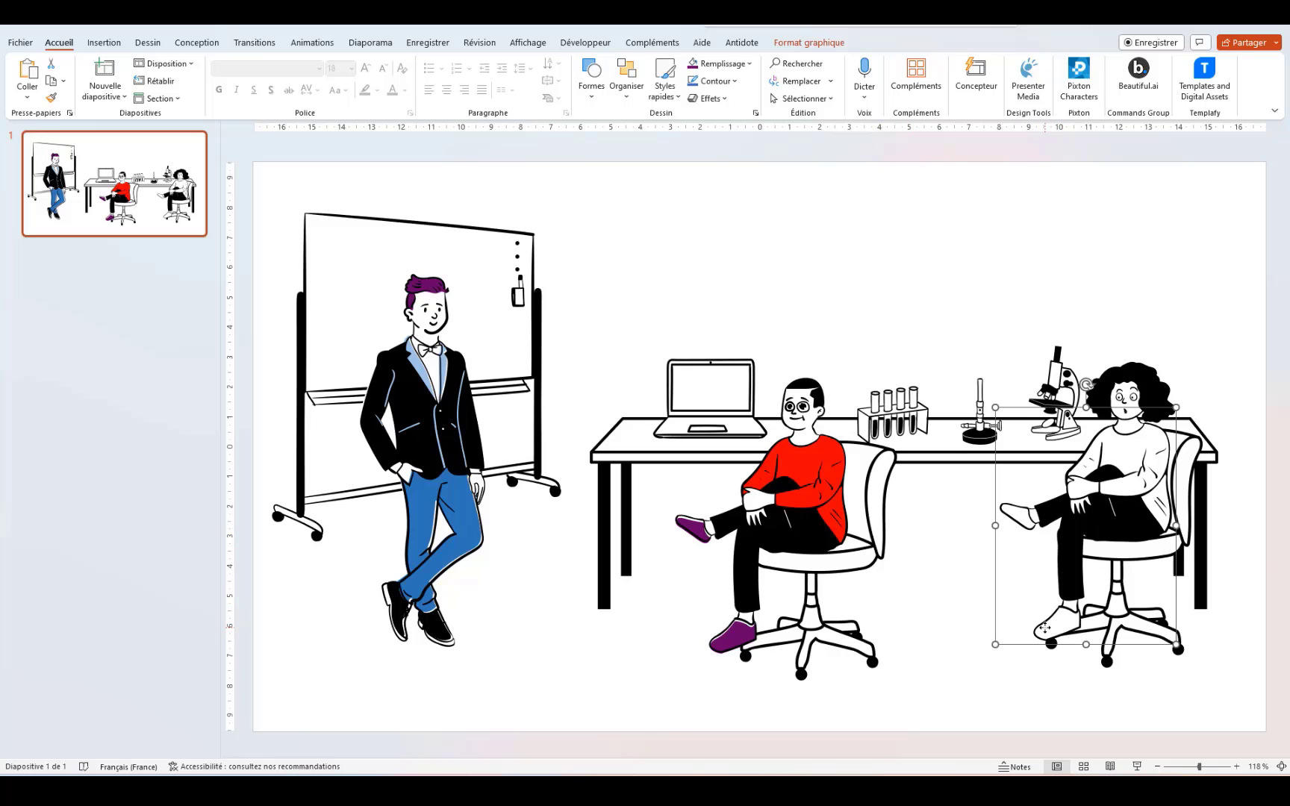
right_click(1046, 629)
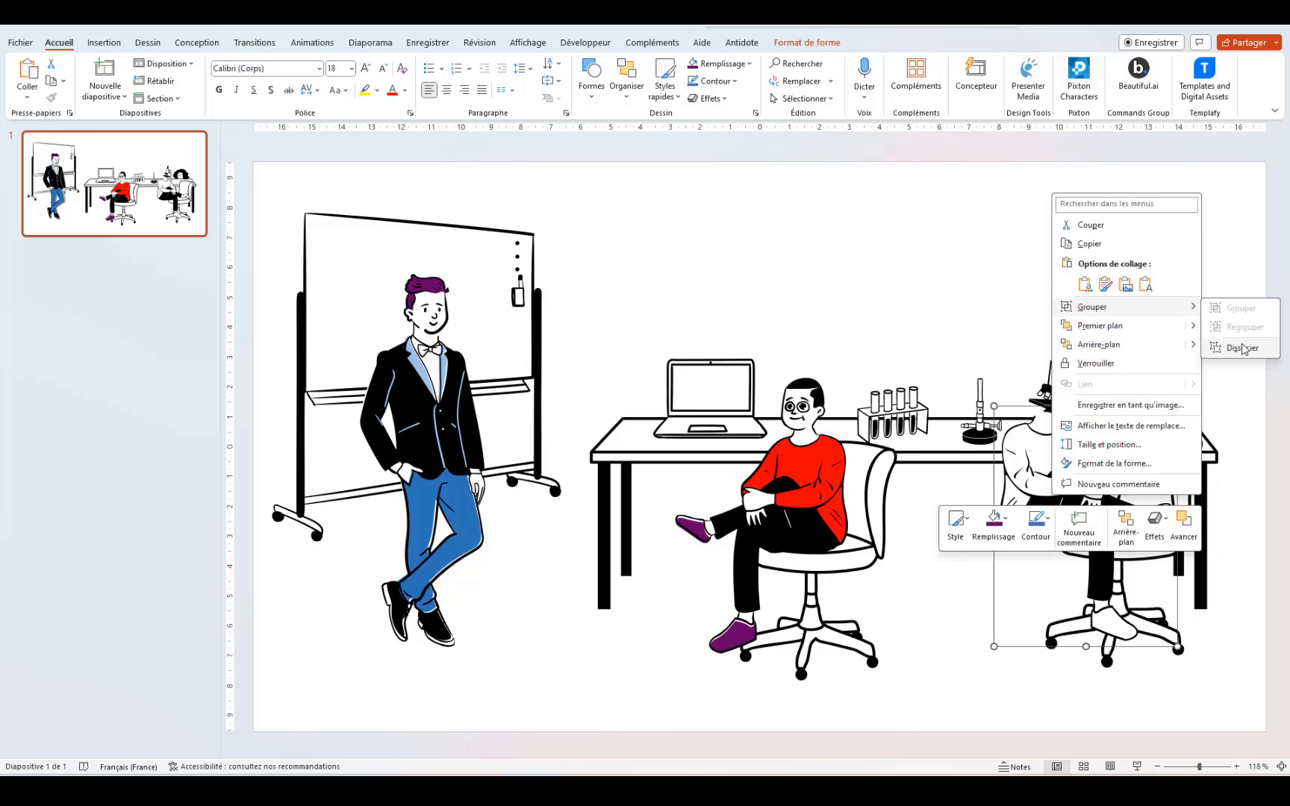
click(1241, 348)
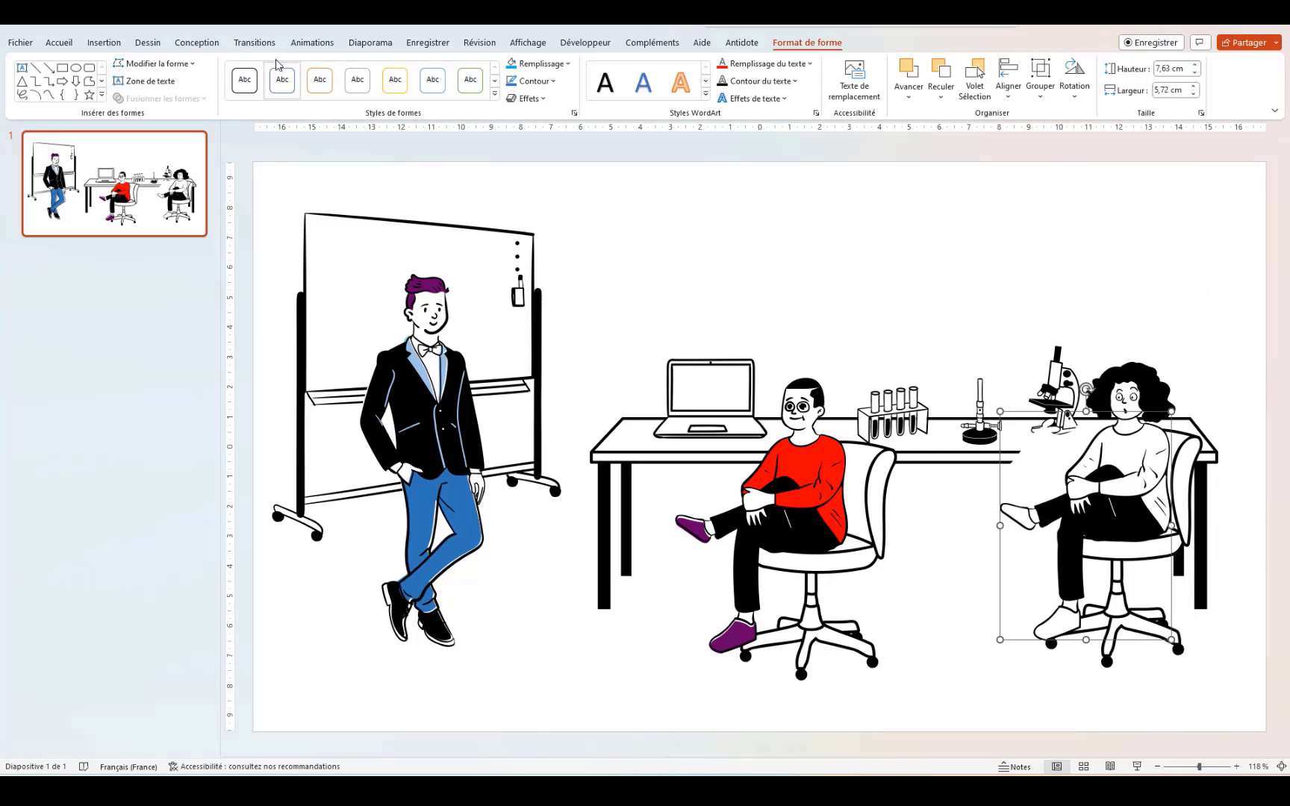
click(200, 23)
click(200, 22)
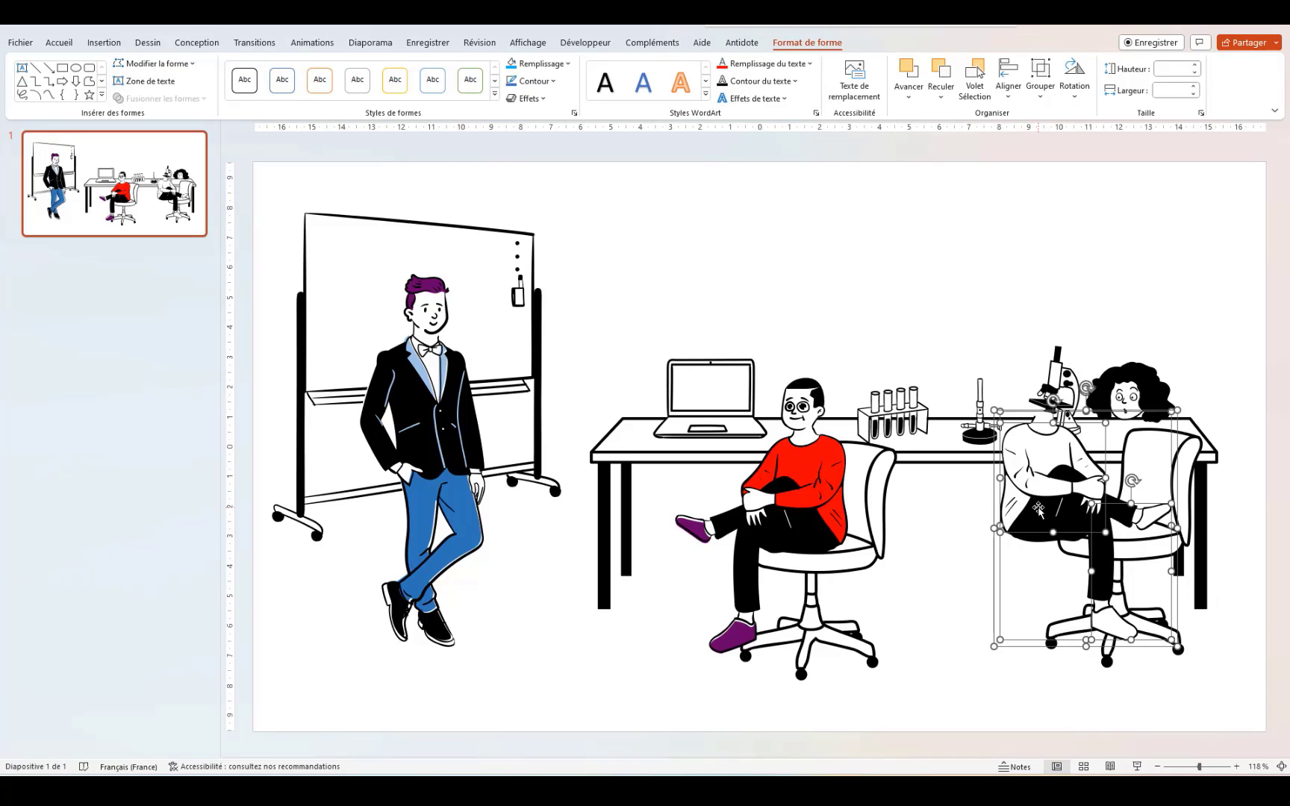
drag(1044, 507, 881, 269)
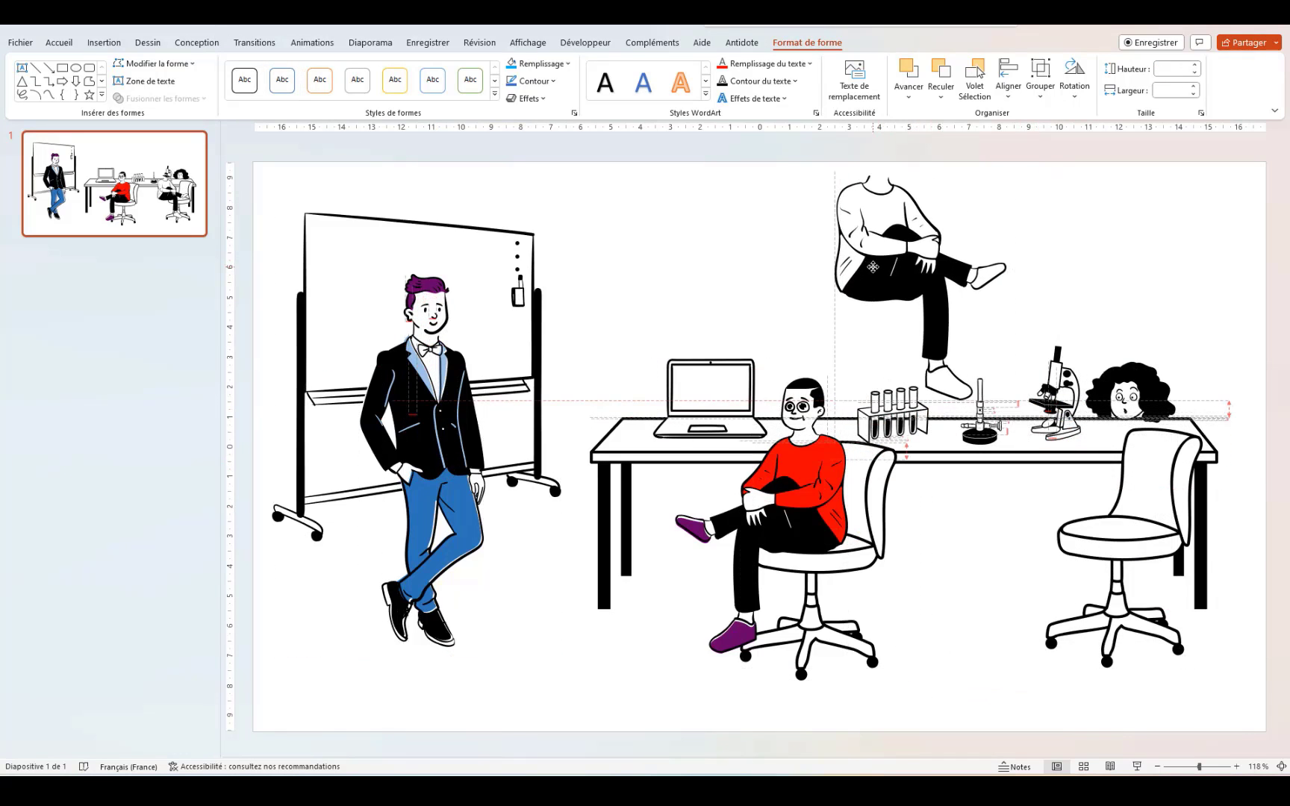
click(1076, 284)
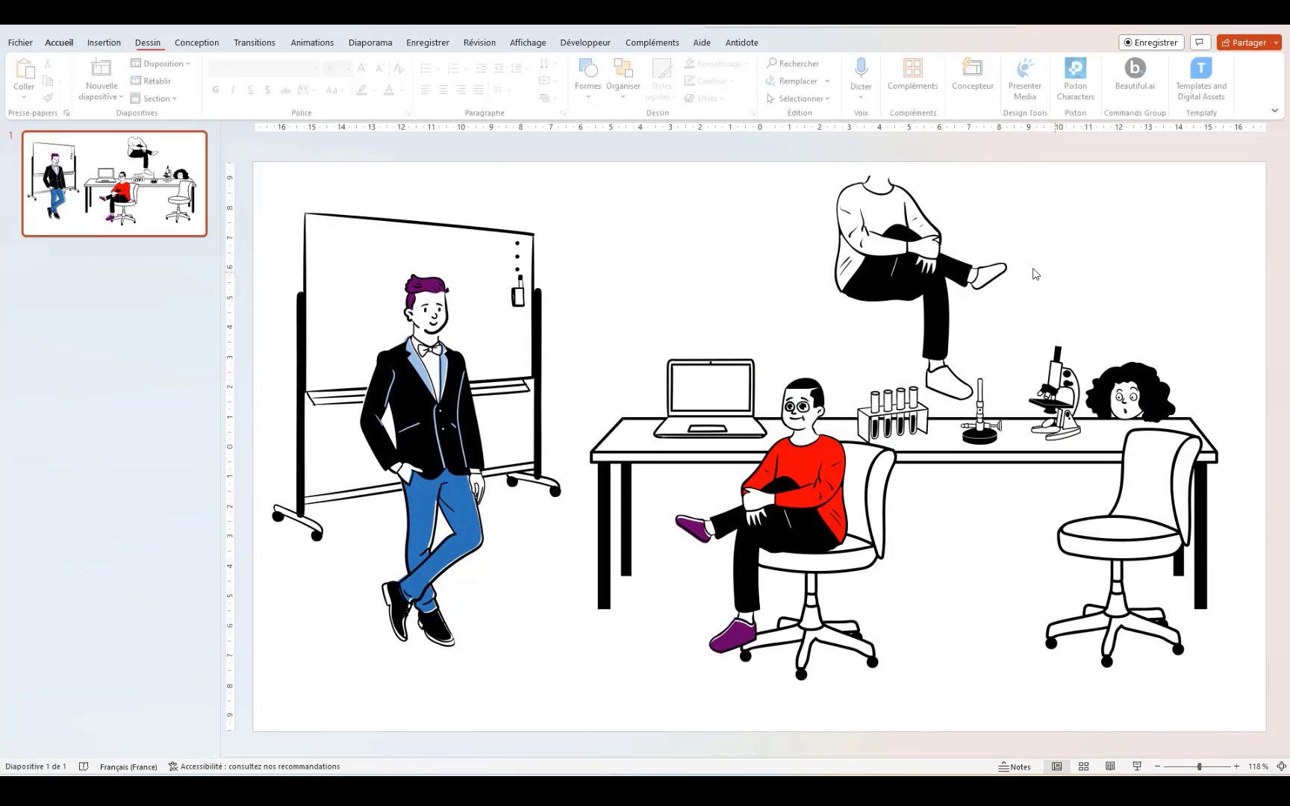
Step: Ungroup the lifted woman's torso-and-legs group into separate shapes
click(934, 243)
right_click(872, 238)
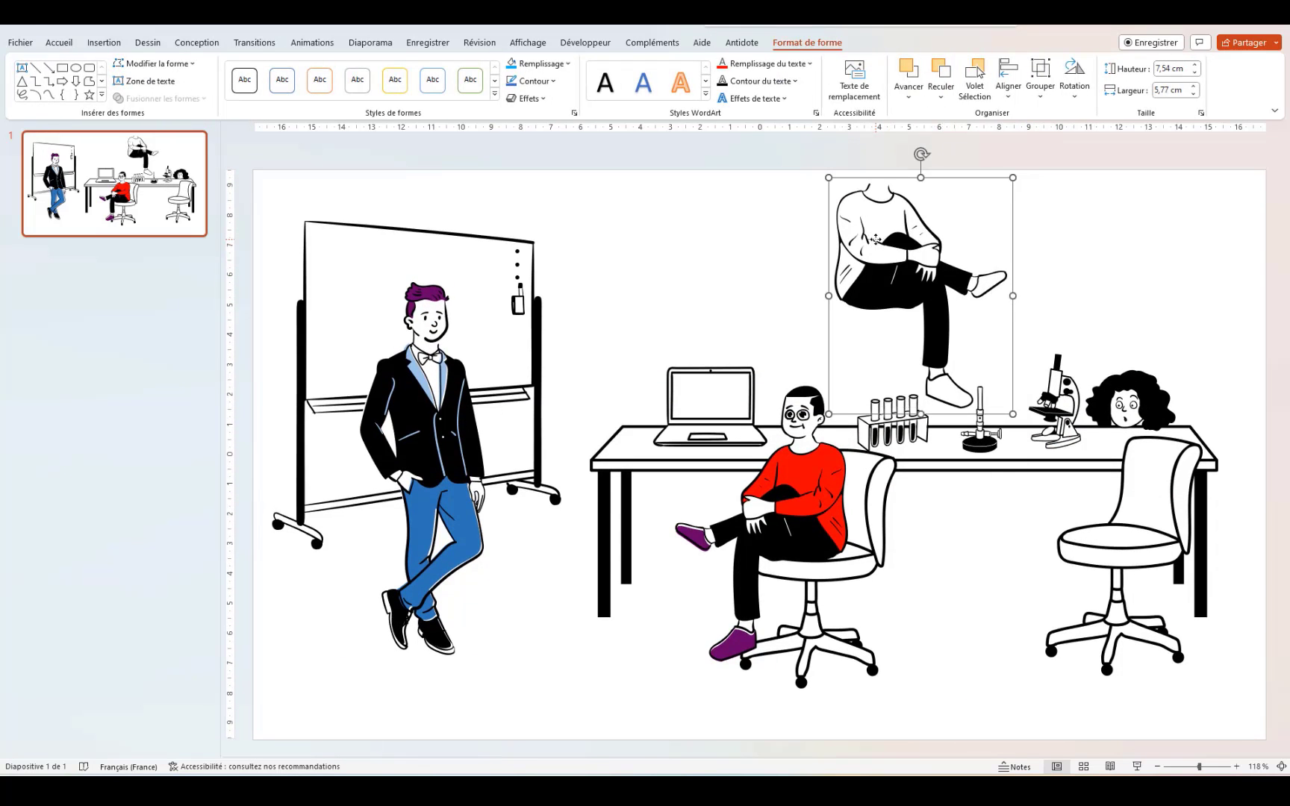
mouse_move(1016, 358)
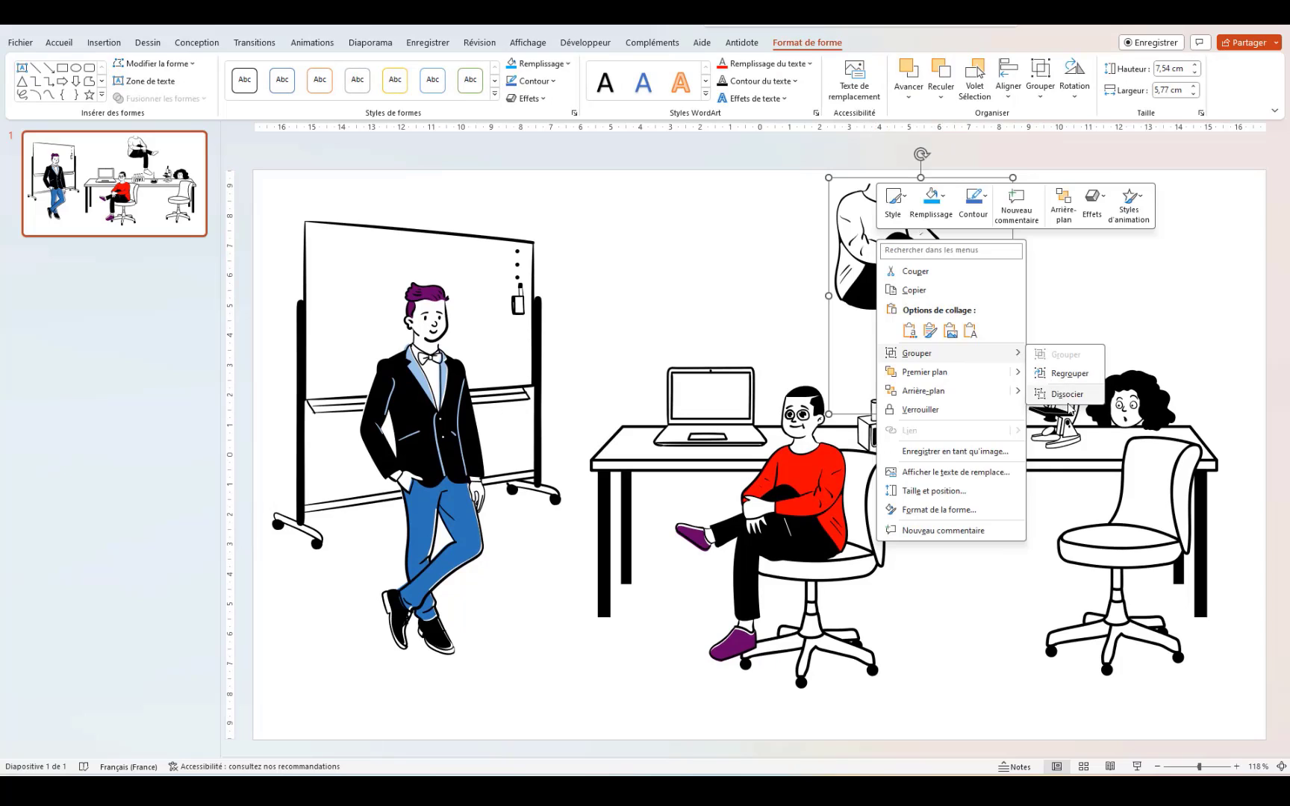
click(1067, 394)
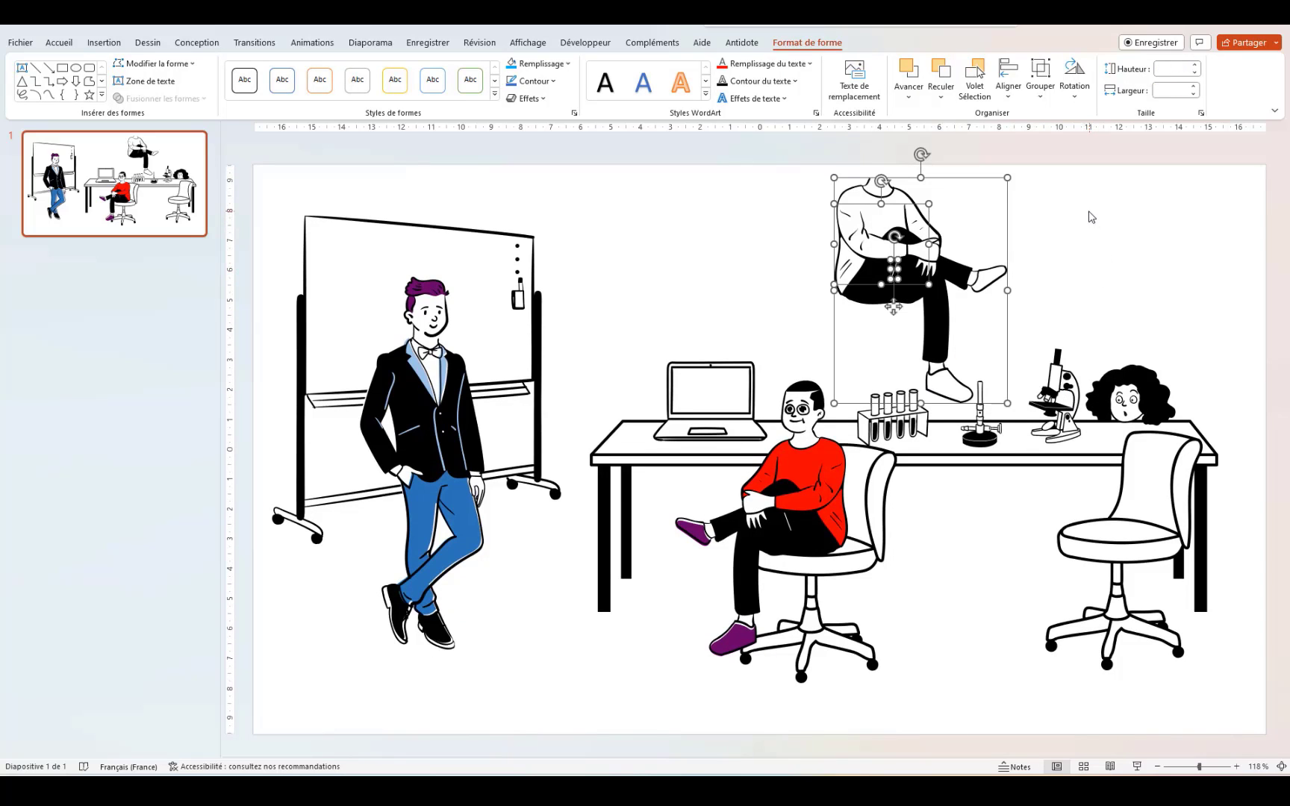
Step: Fill the woman's leg-and-shoe shape with the recently used purple
click(948, 384)
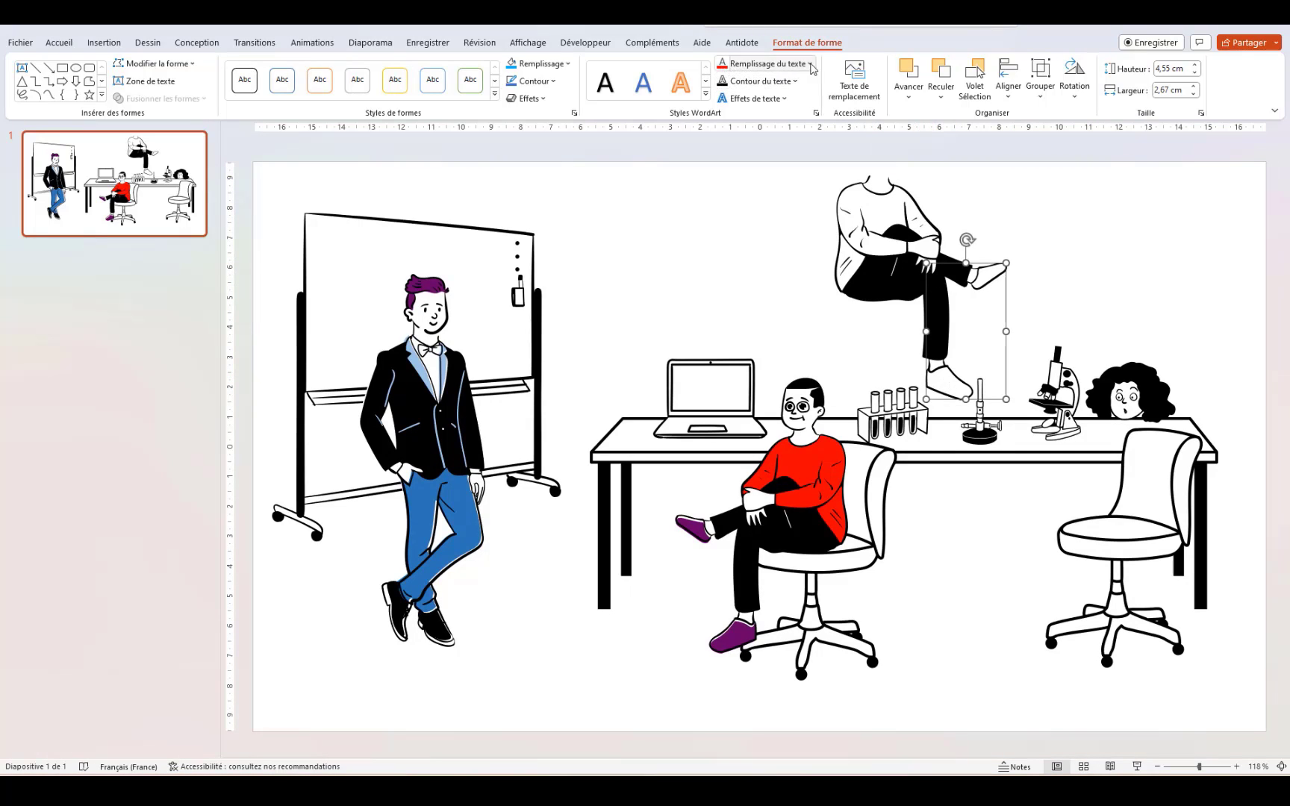
click(769, 63)
click(721, 229)
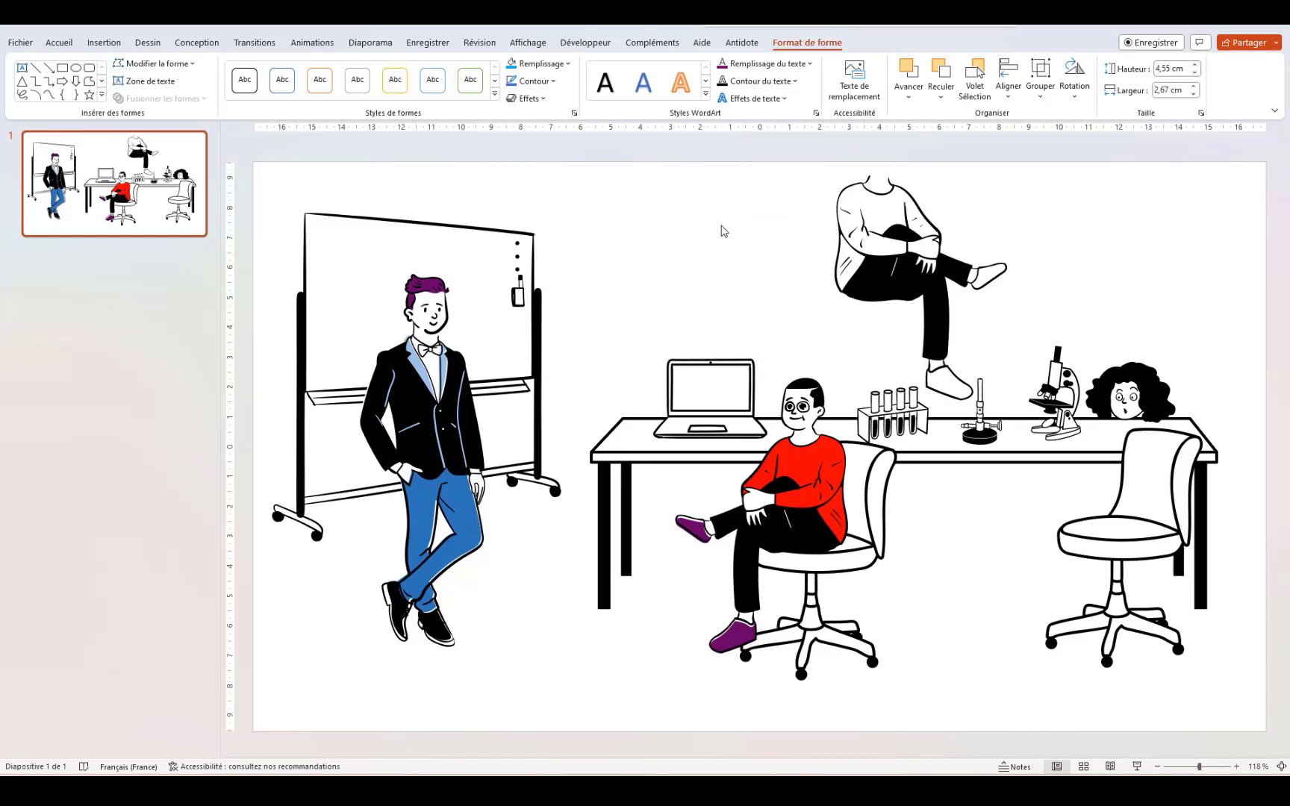
click(993, 277)
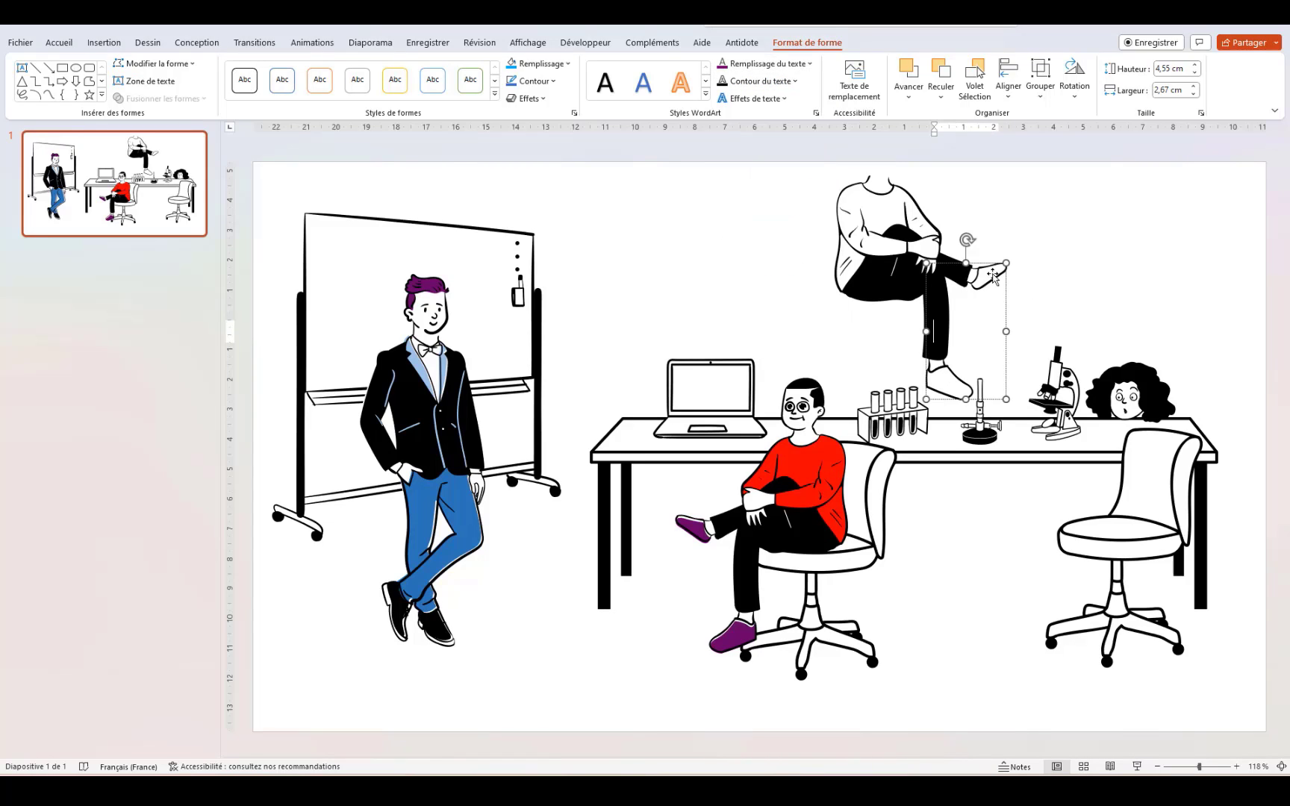
right_click(993, 276)
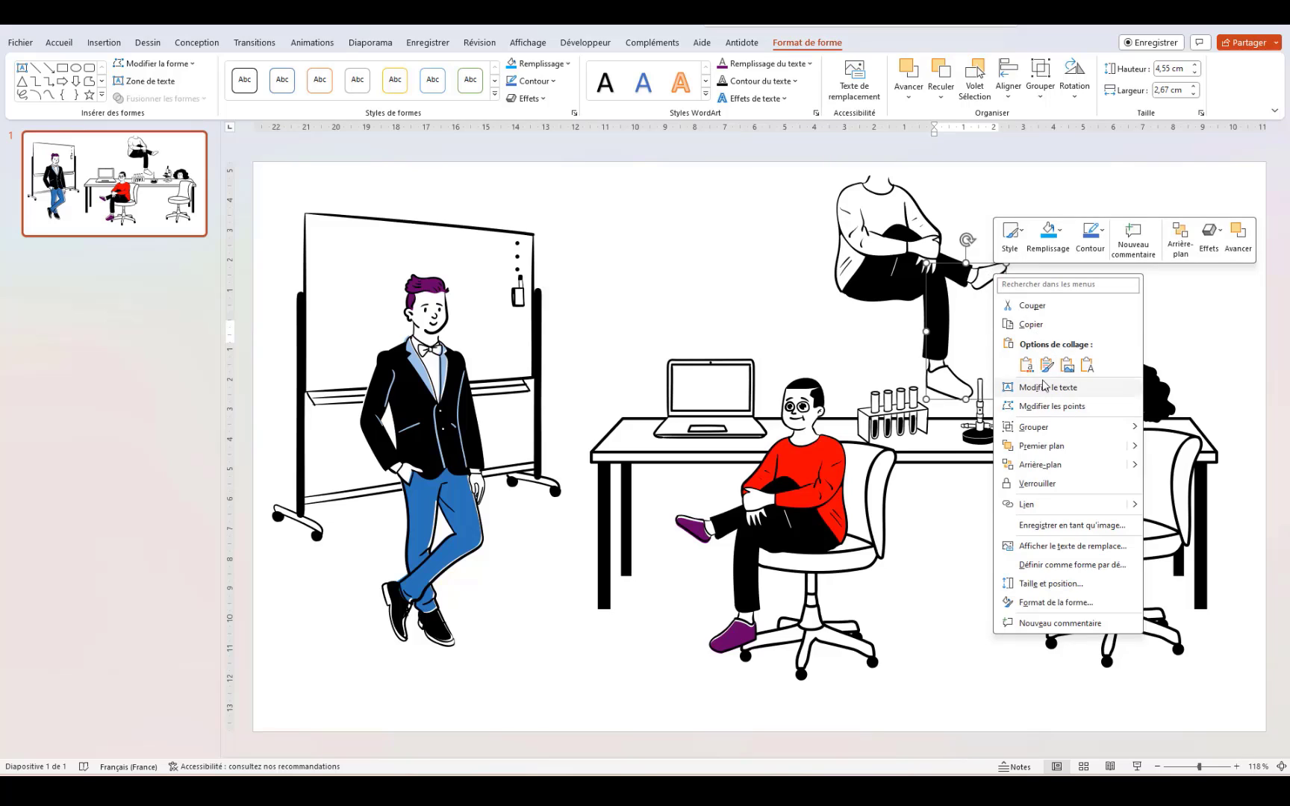
click(1060, 237)
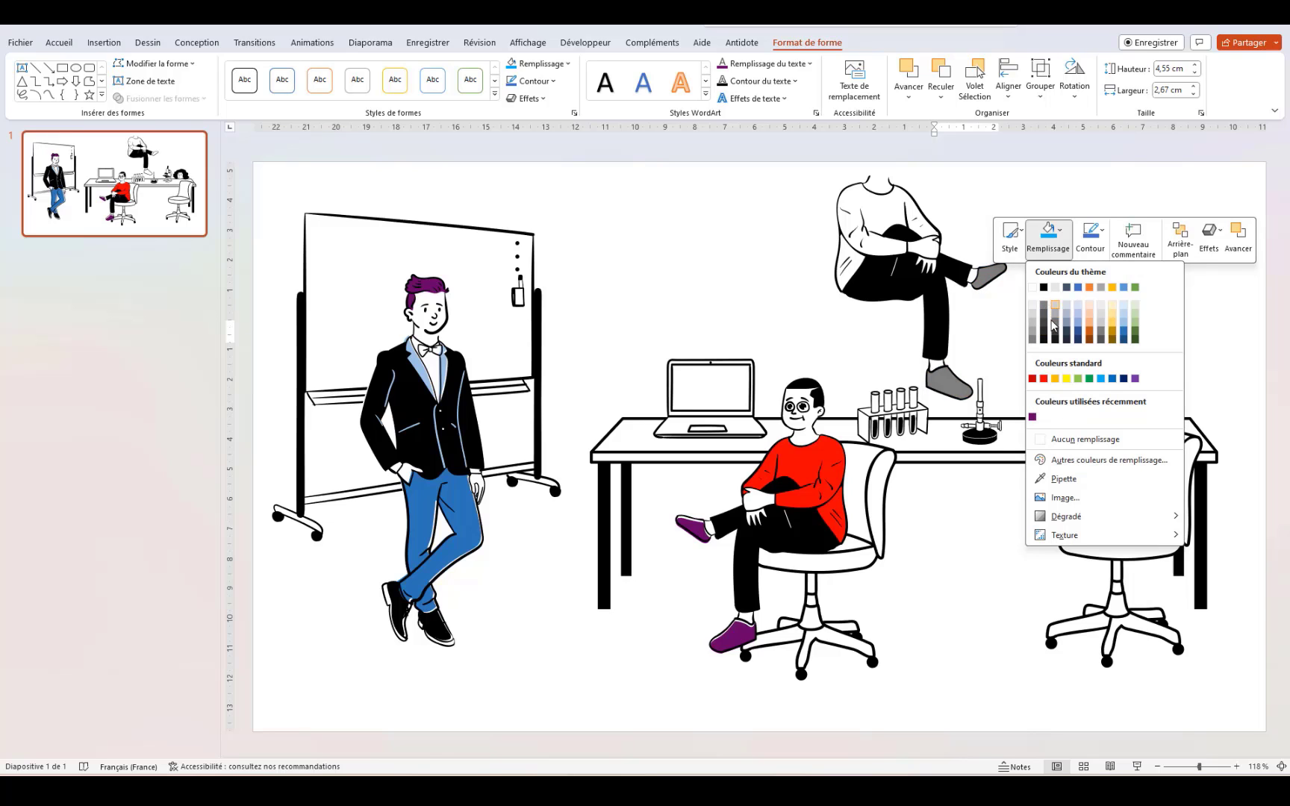
click(1032, 421)
click(982, 341)
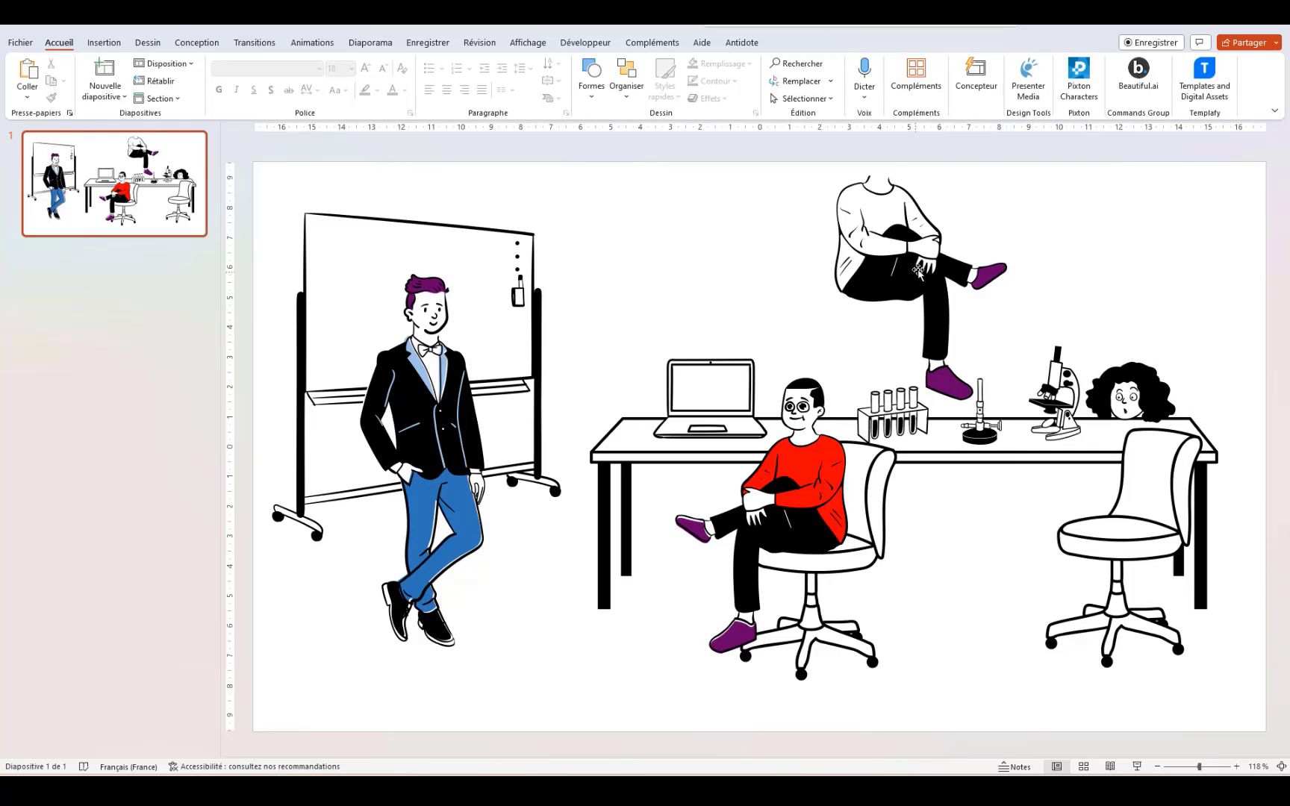
click(851, 203)
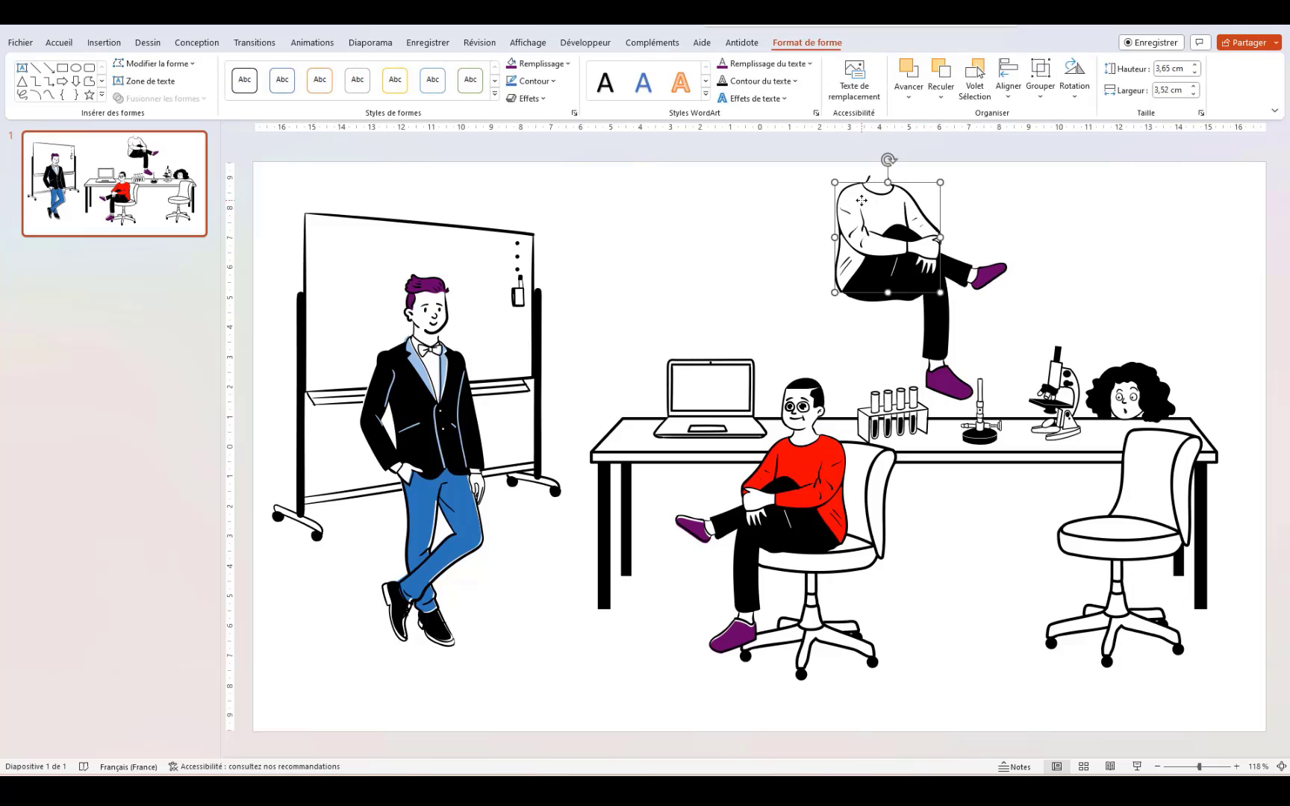
Step: Fill the lifted woman's torso shape with the light blue standard colour
click(811, 64)
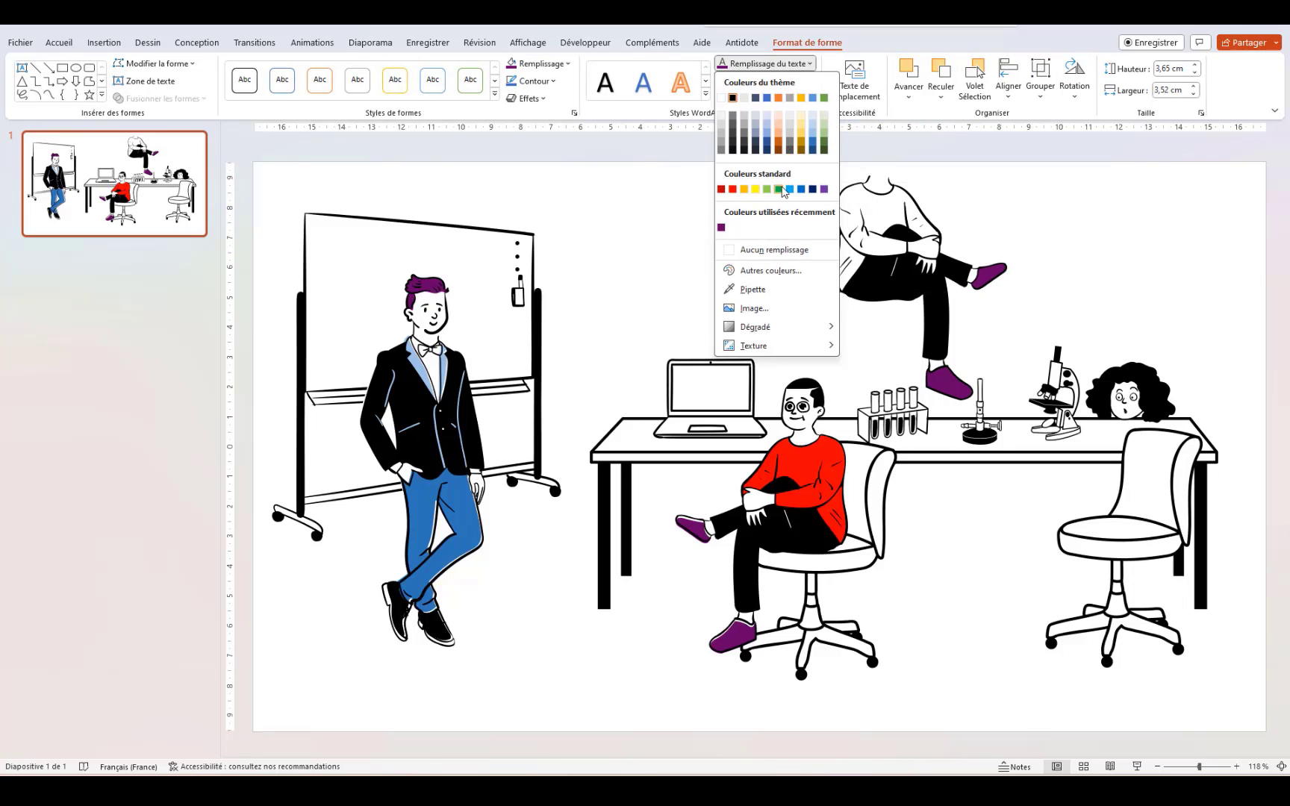
click(906, 218)
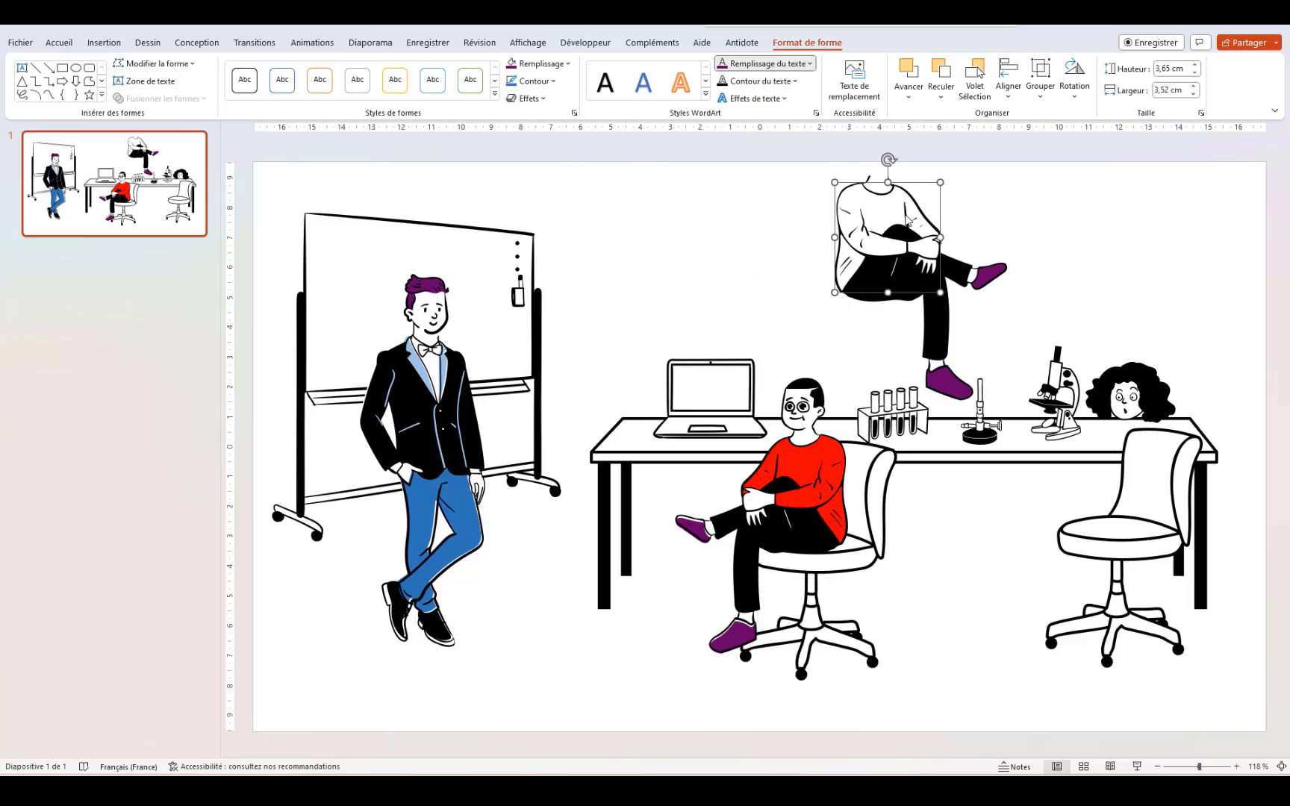
right_click(906, 216)
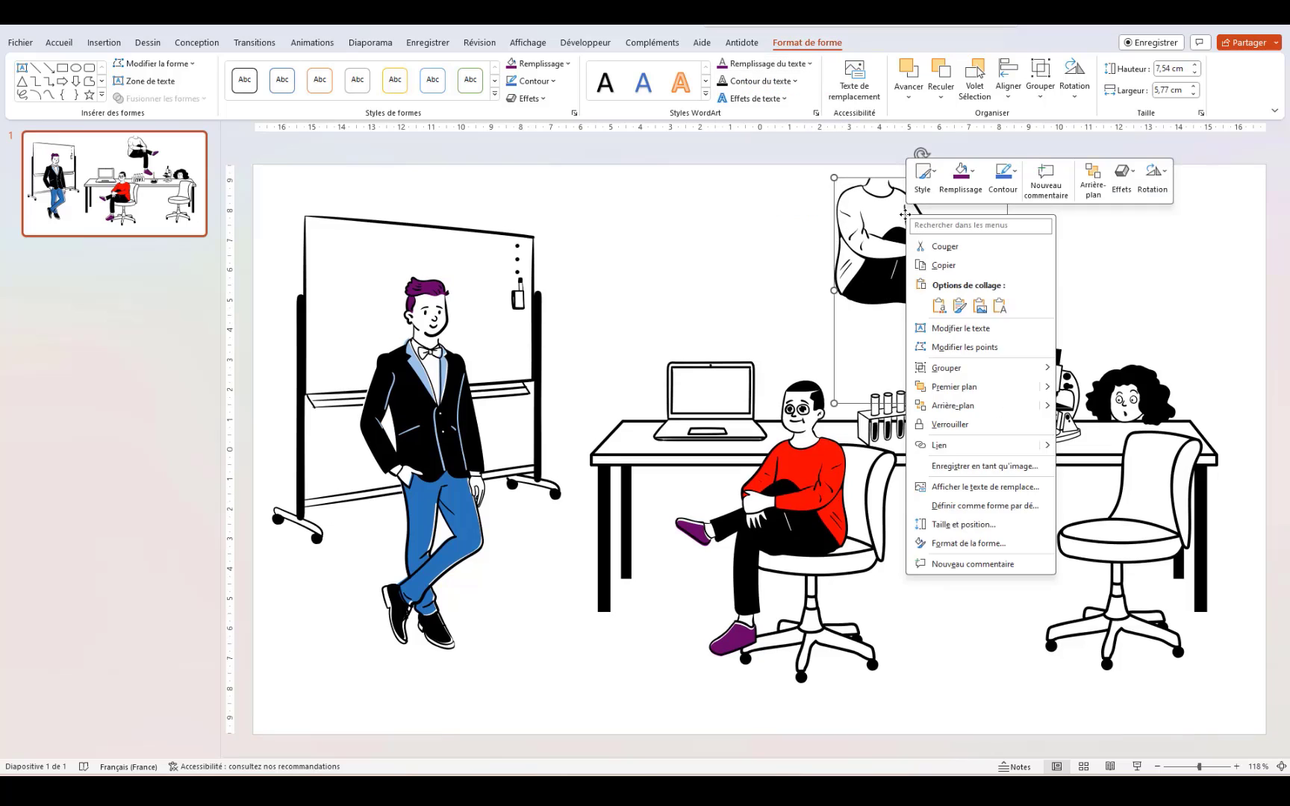
click(980, 176)
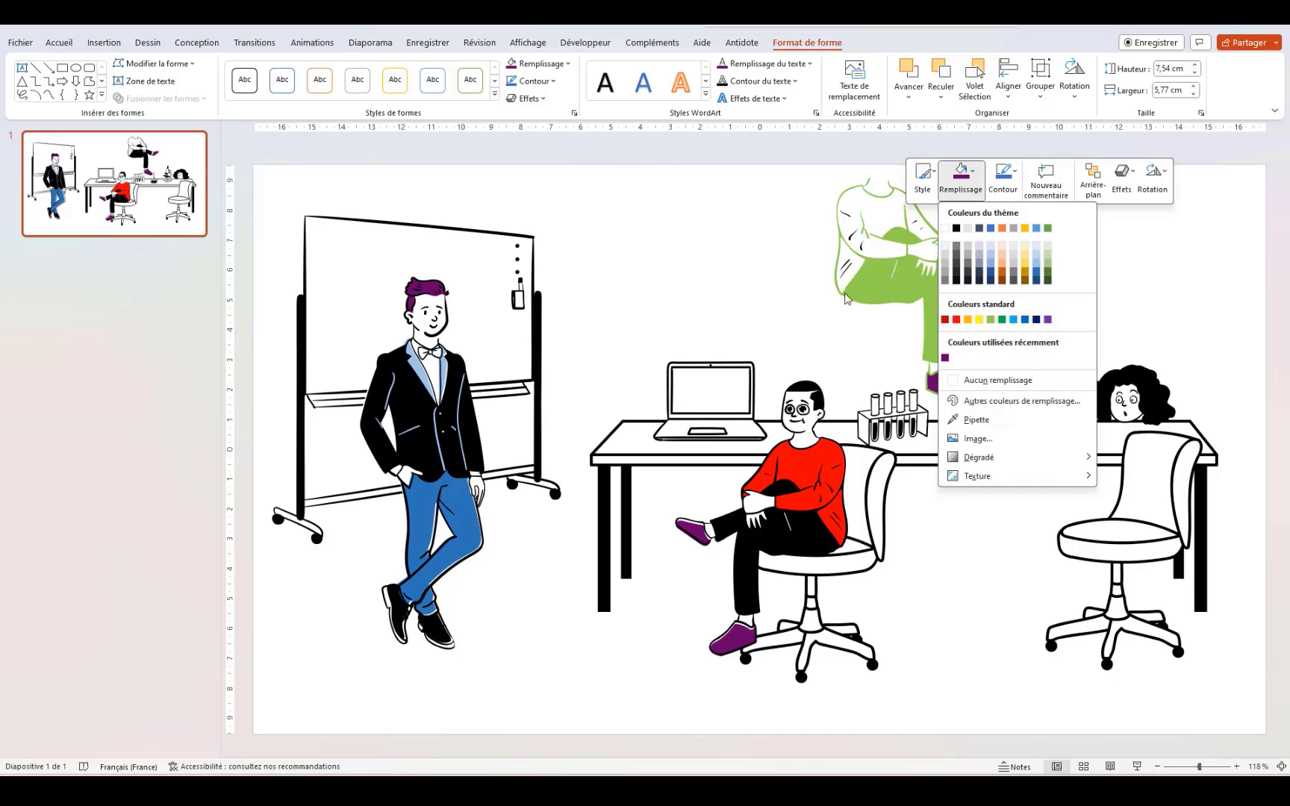
click(821, 280)
click(900, 214)
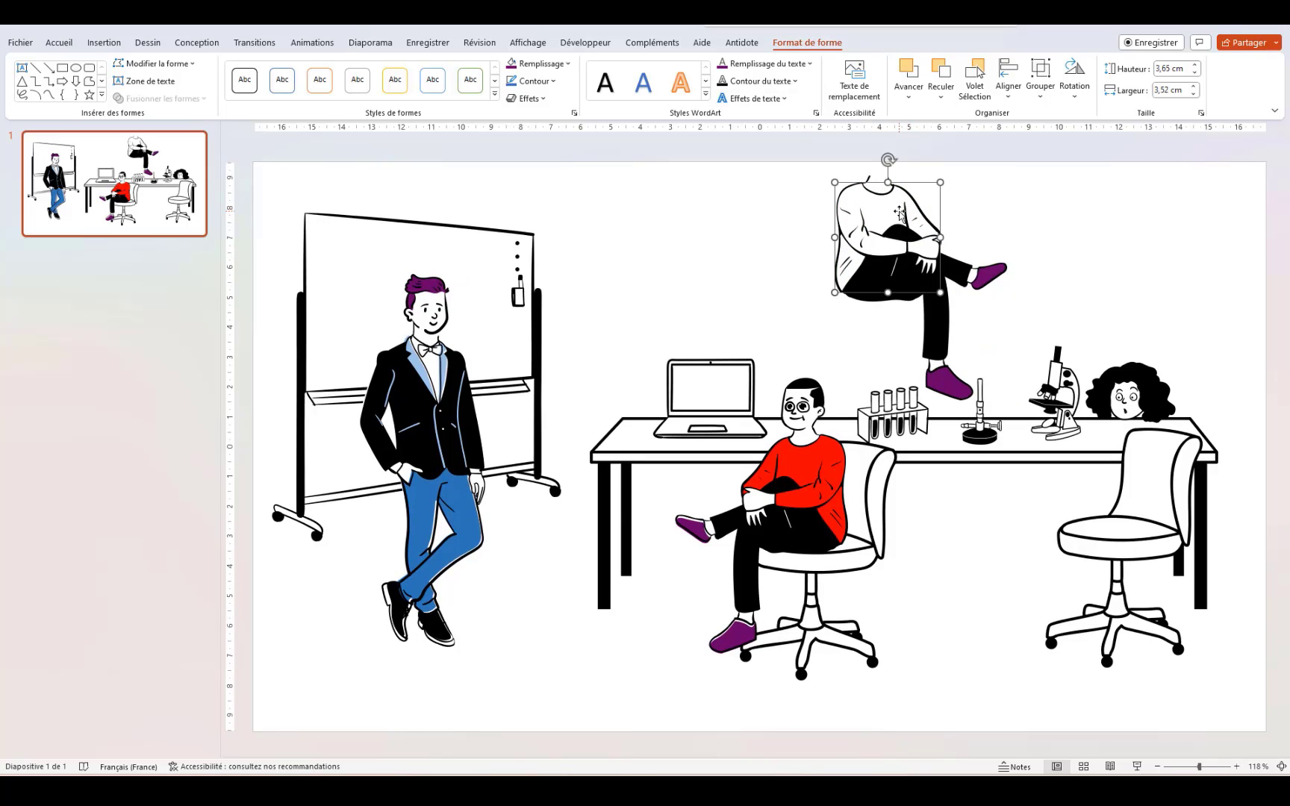
right_click(899, 213)
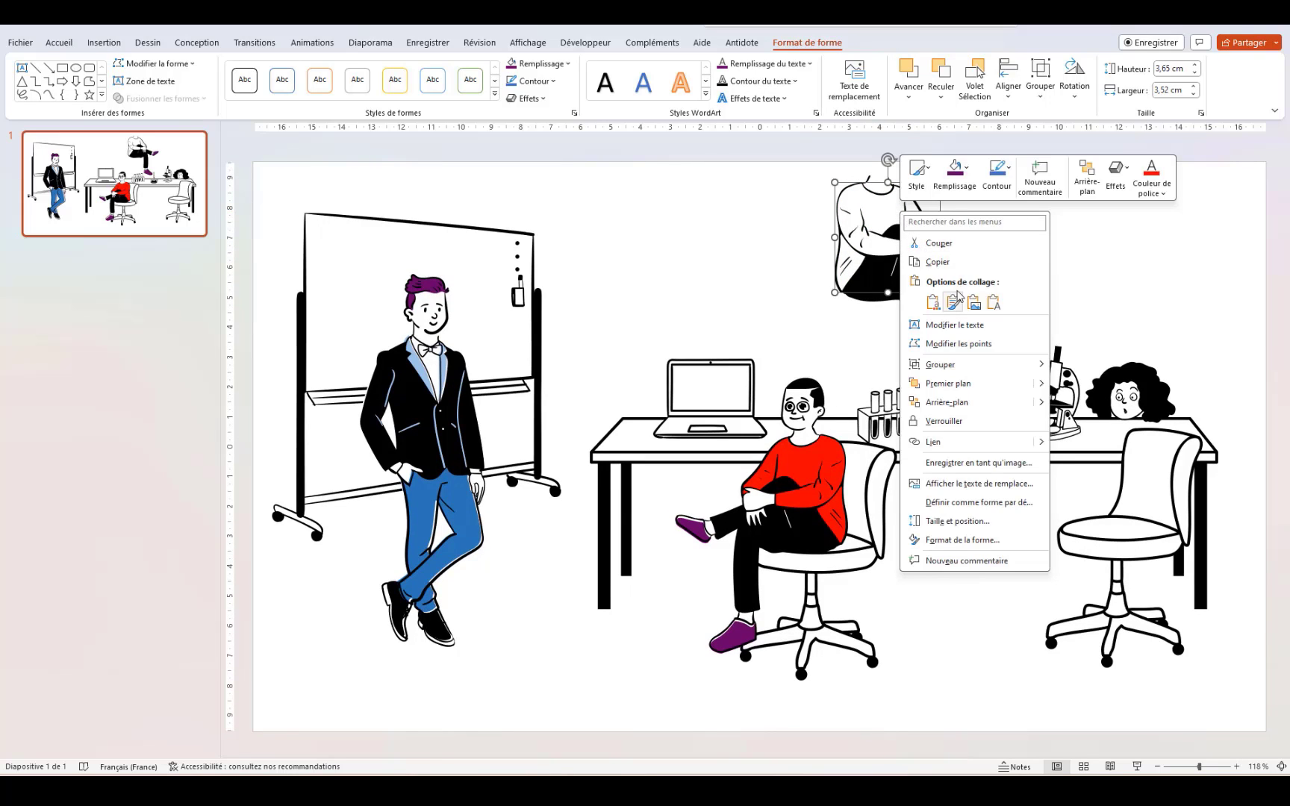
click(969, 171)
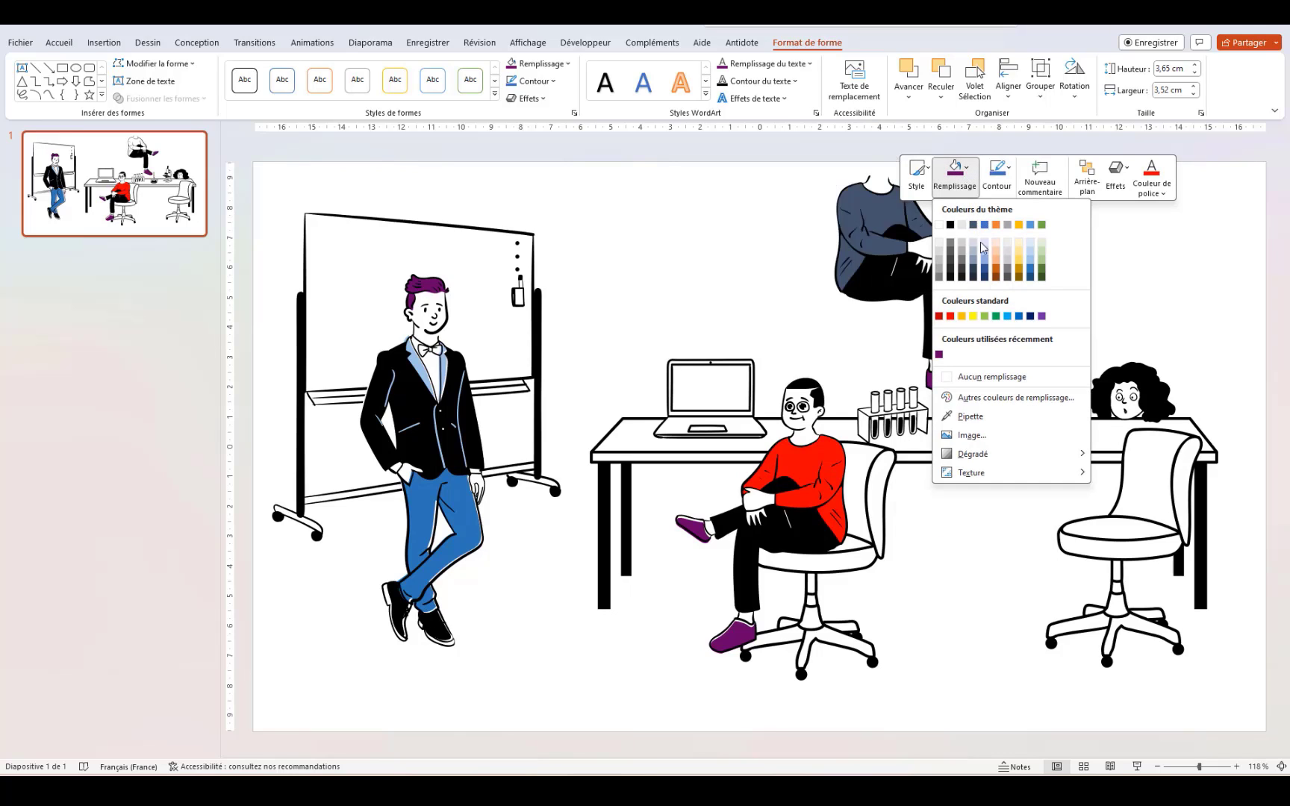
click(1007, 317)
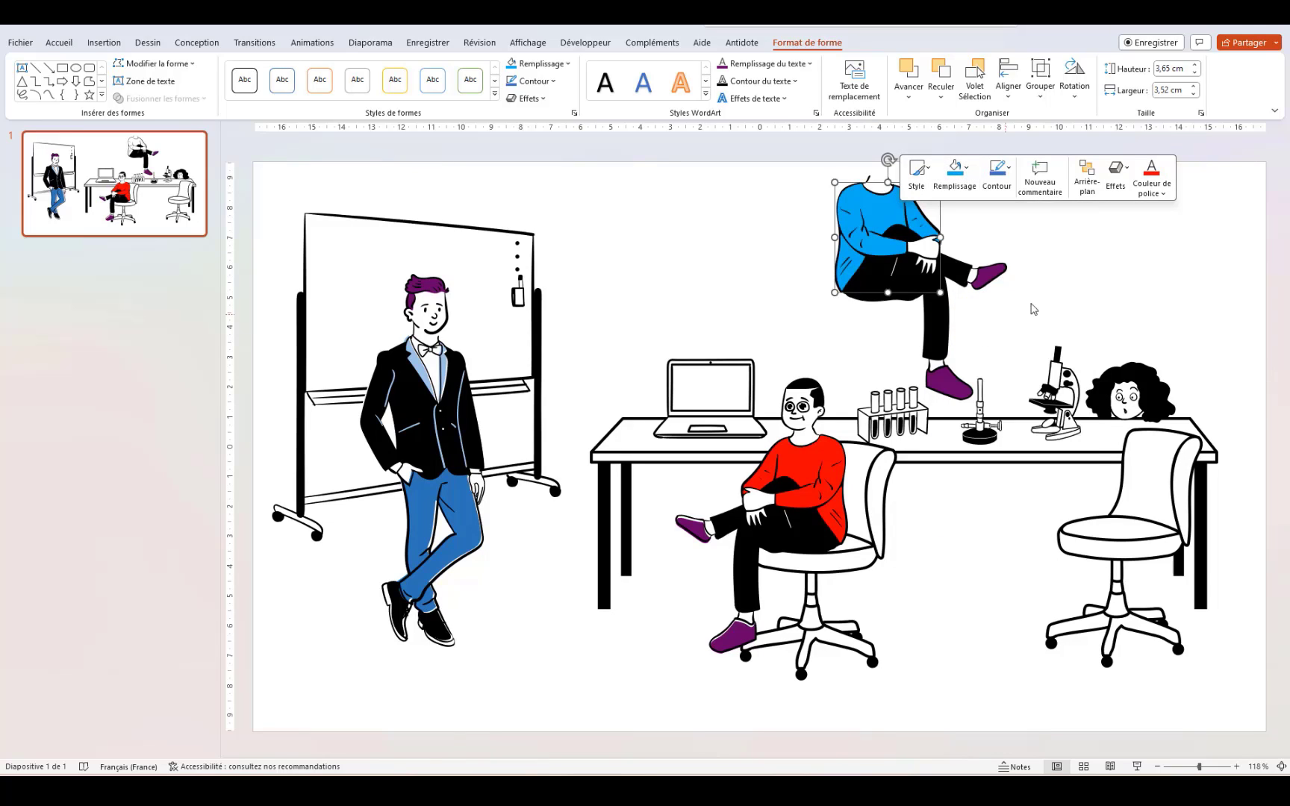
click(1132, 279)
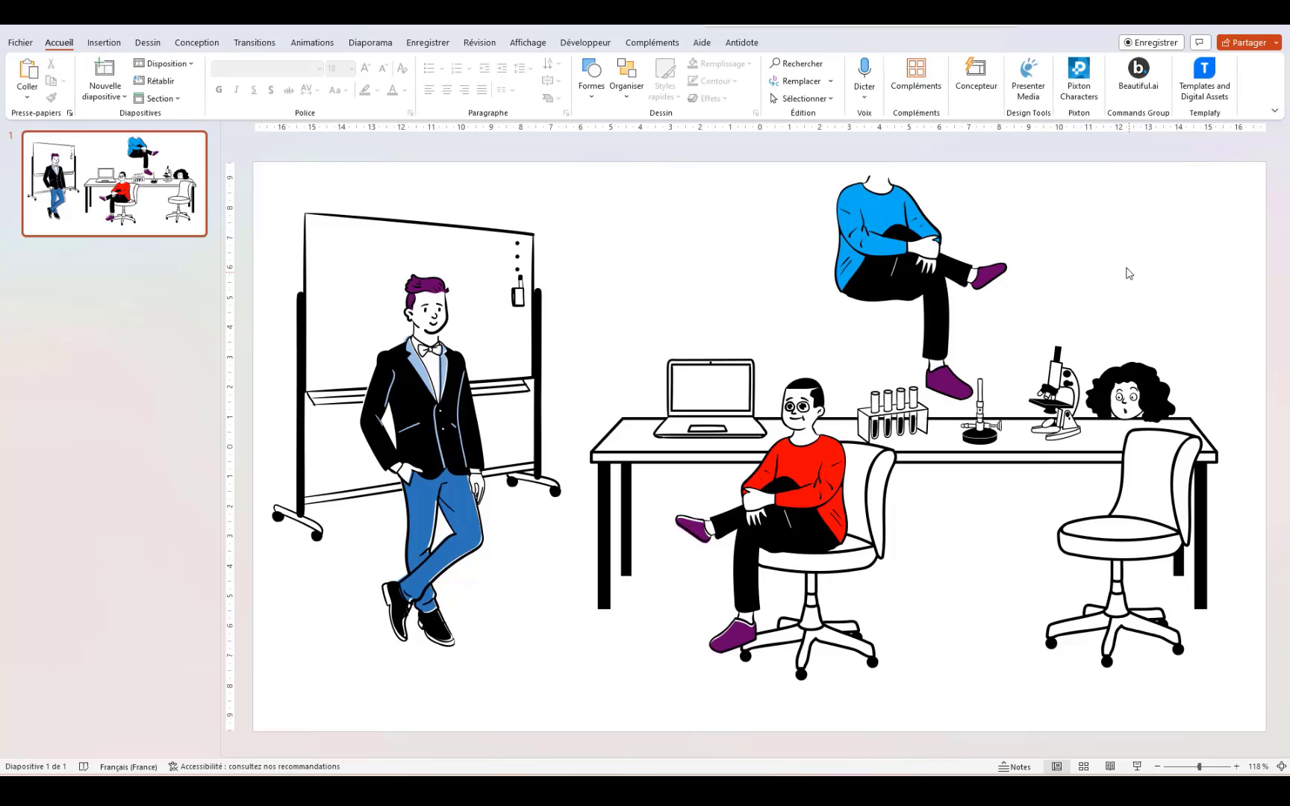
Step: Group the blue torso, legs and shoe pieces into one figure
click(885, 246)
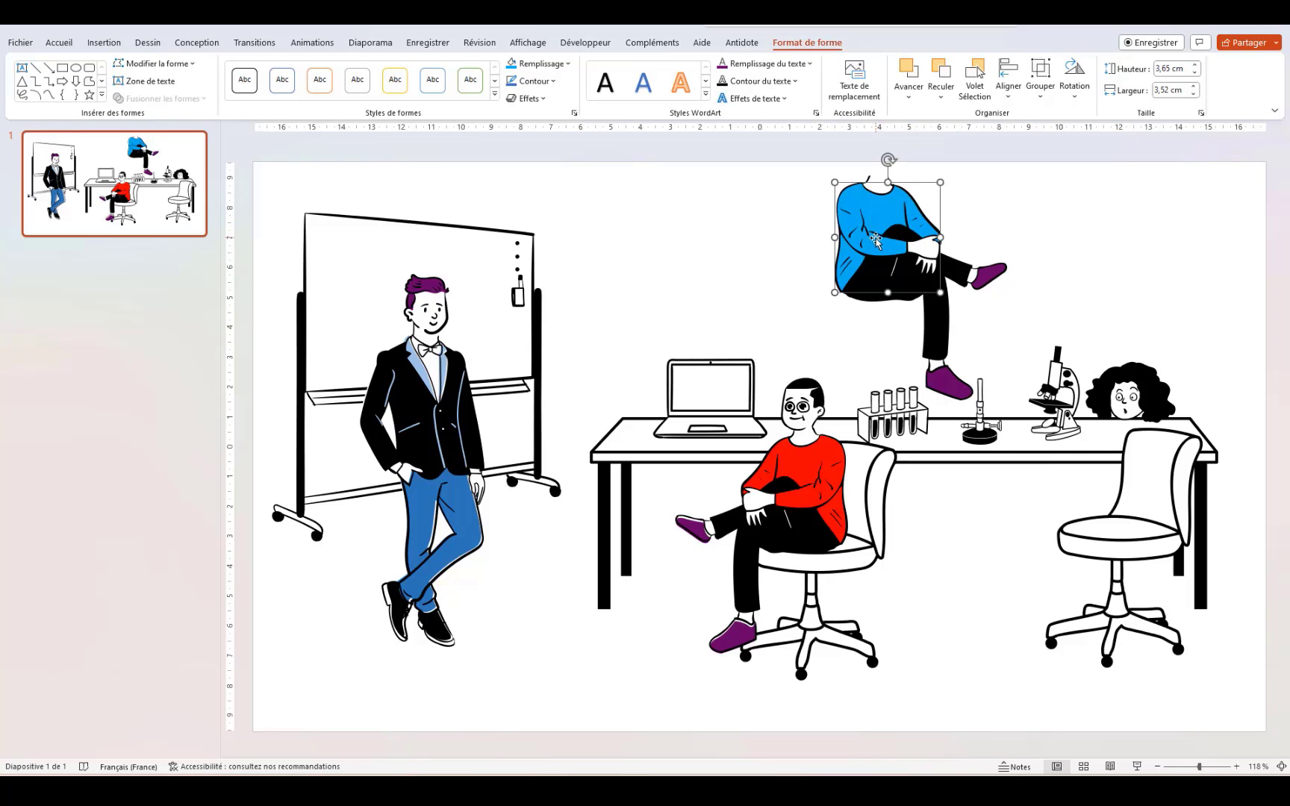
shift+click(928, 291)
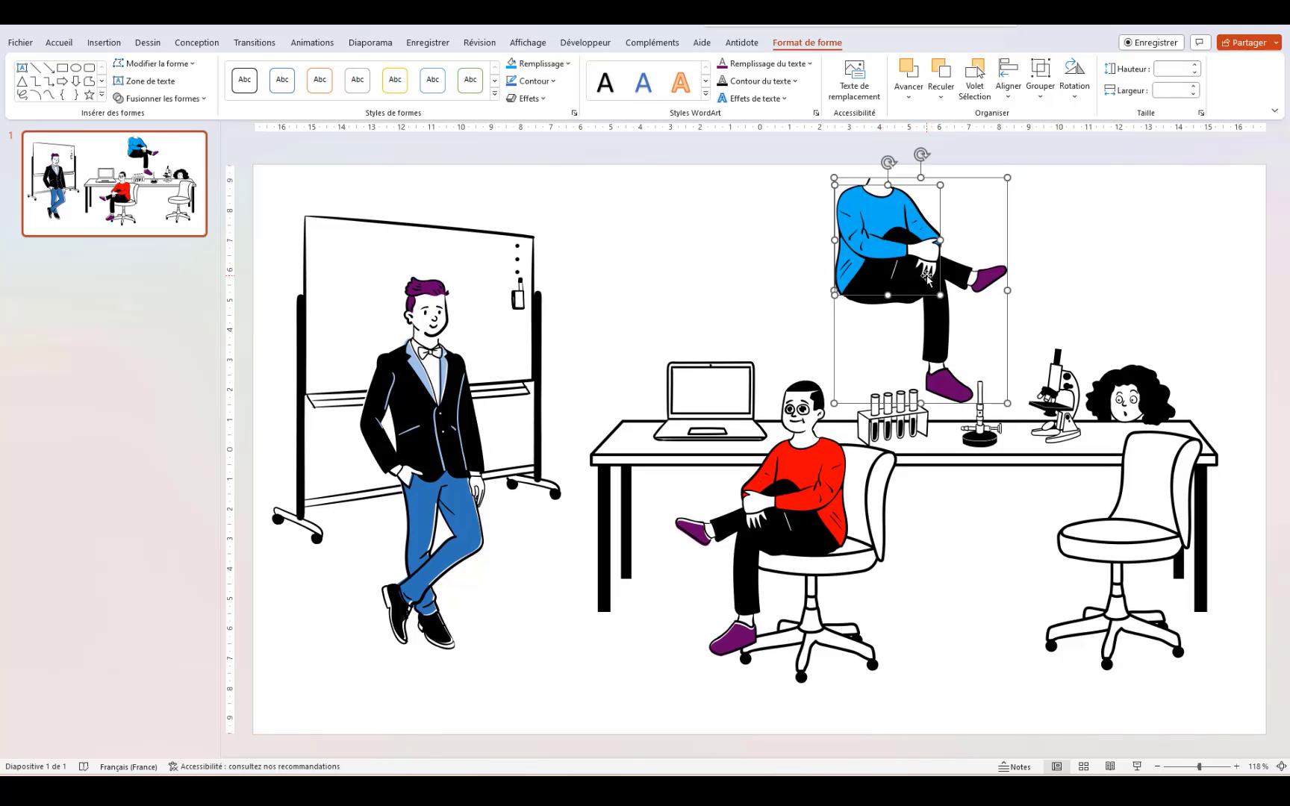
shift+click(950, 388)
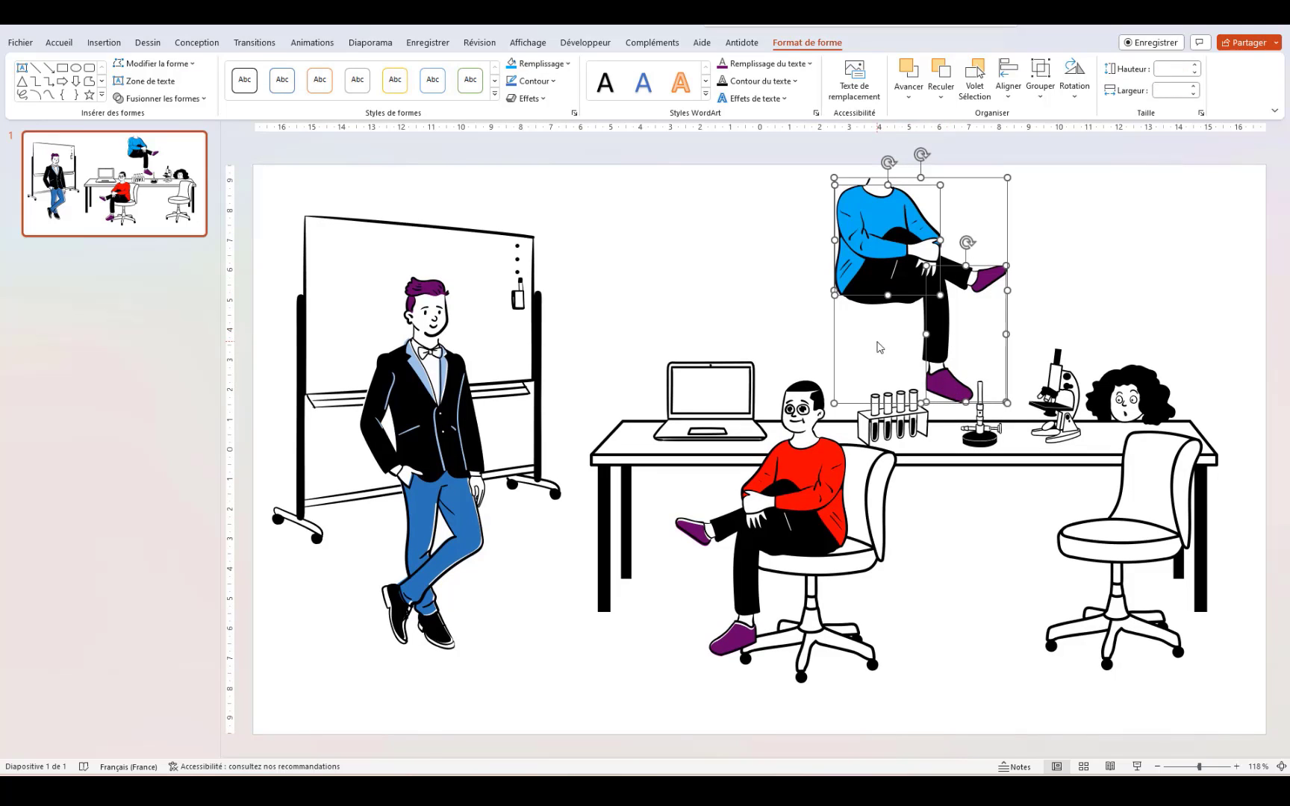
drag(917, 338, 952, 324)
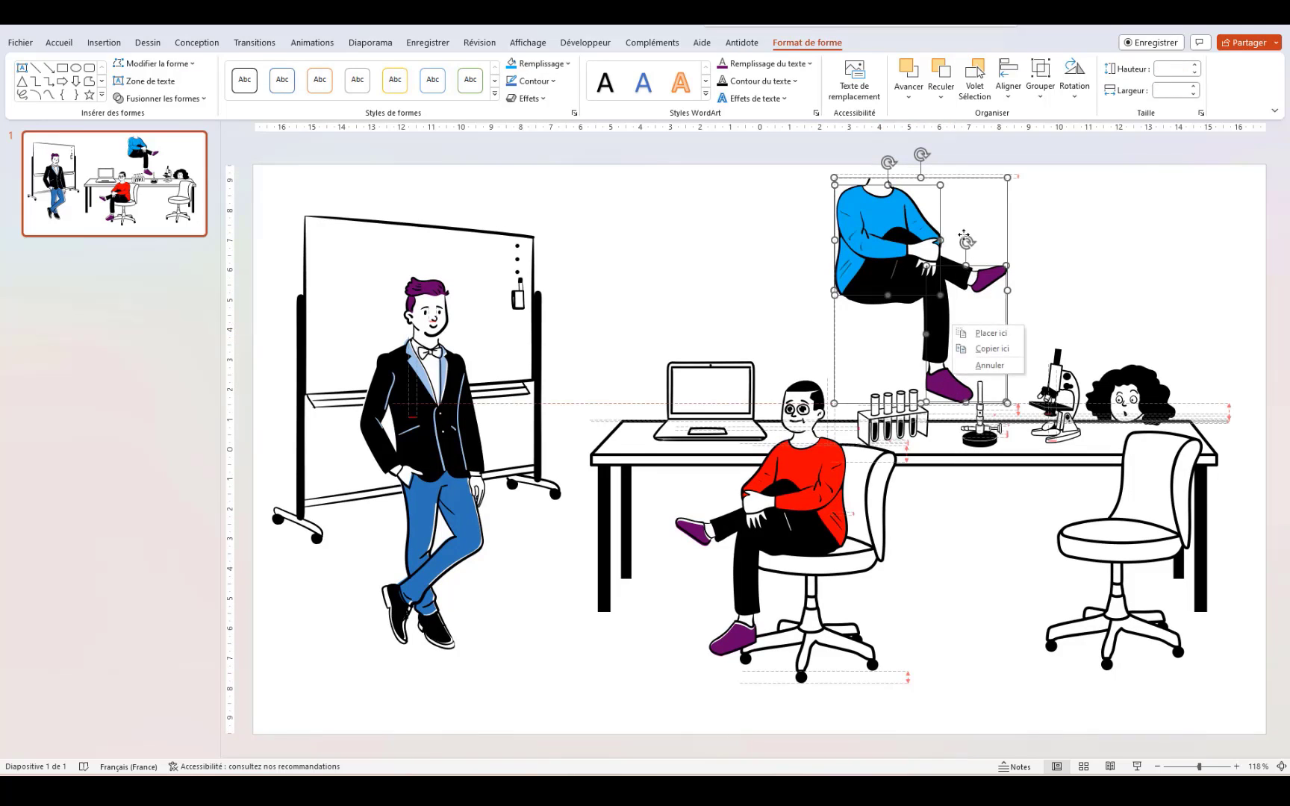
right_click(930, 278)
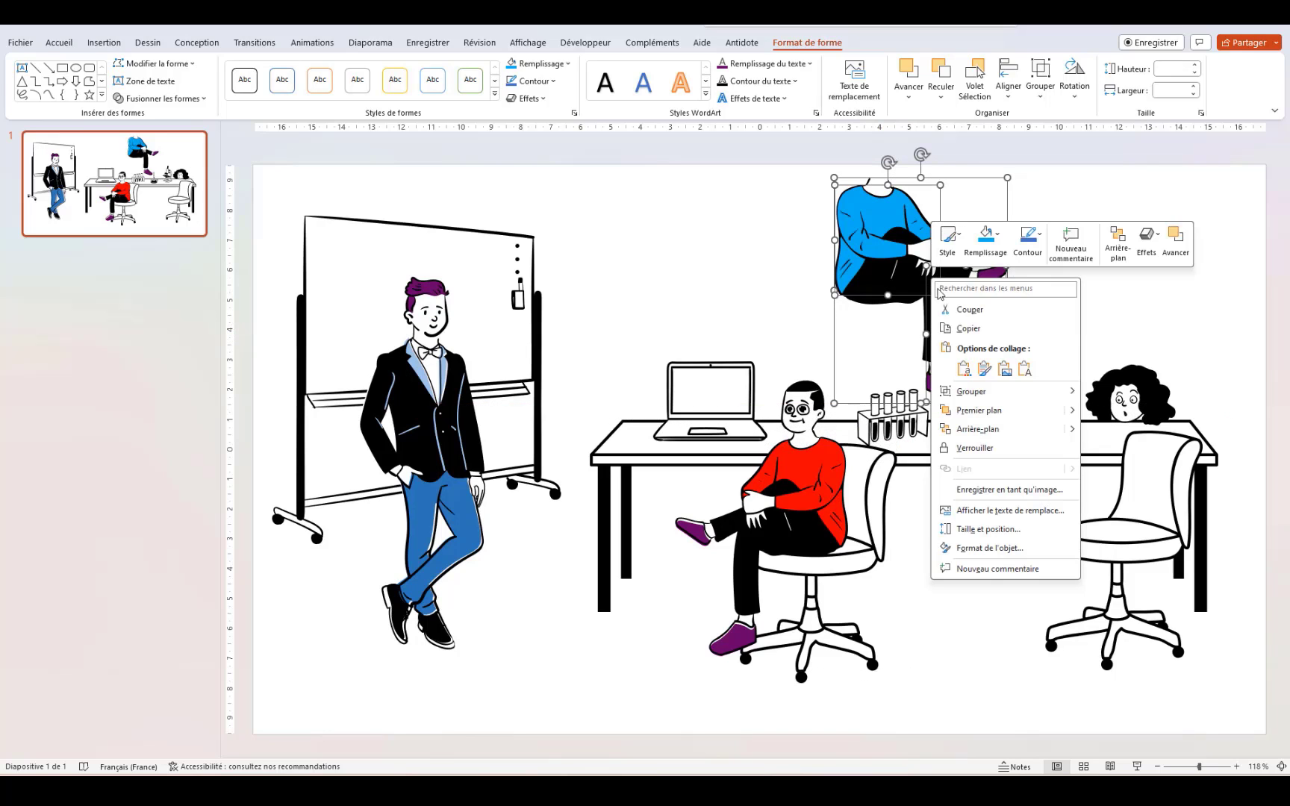
mouse_move(1001, 401)
click(1120, 393)
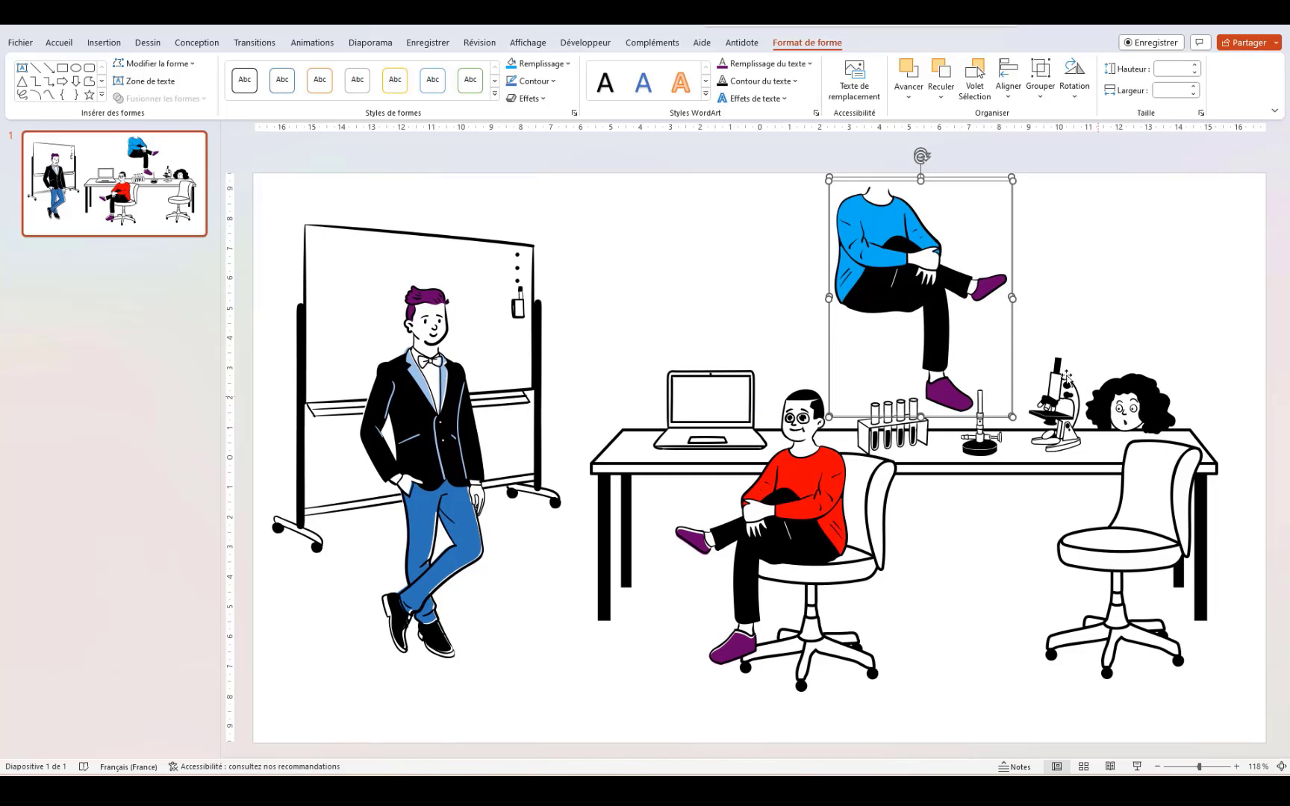
Step: Move the figure down onto the right chair and flip it horizontally to face the desk
drag(907, 251, 1004, 517)
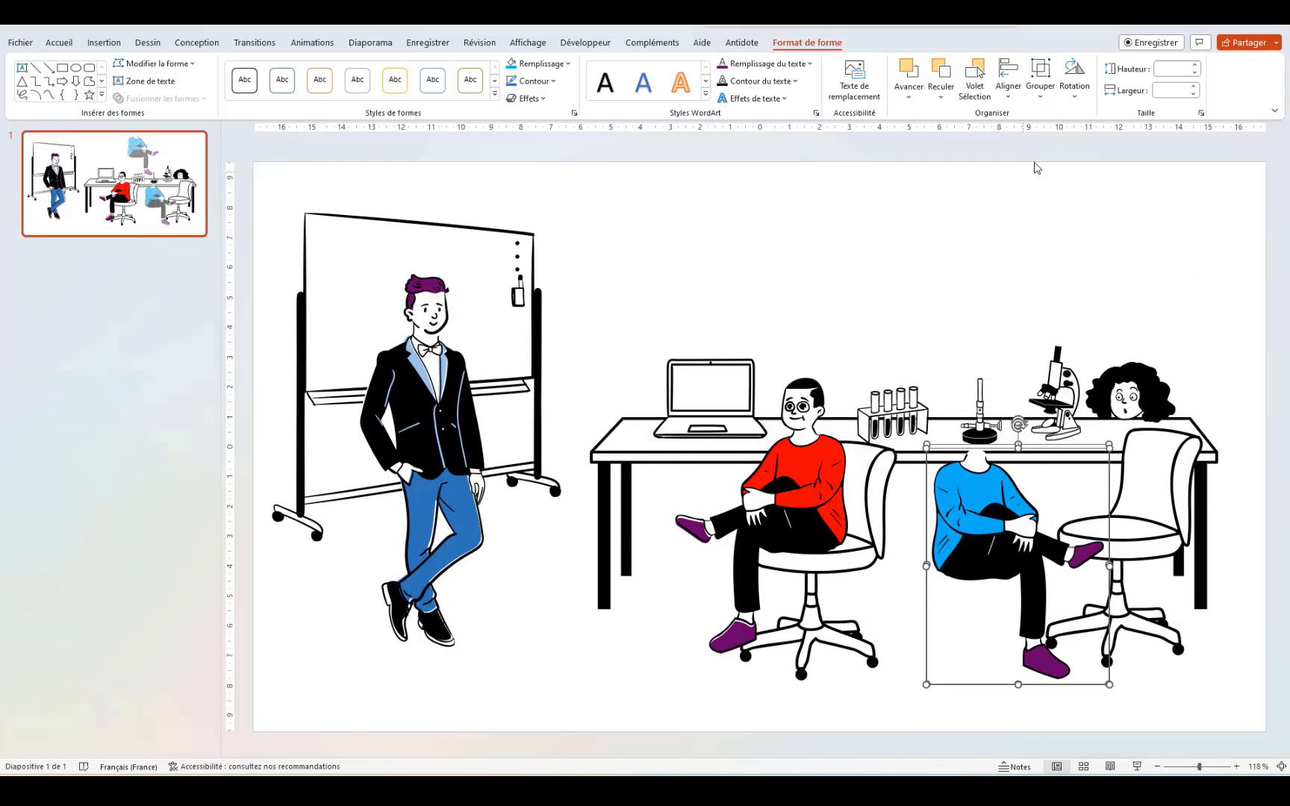
click(1075, 76)
click(1110, 174)
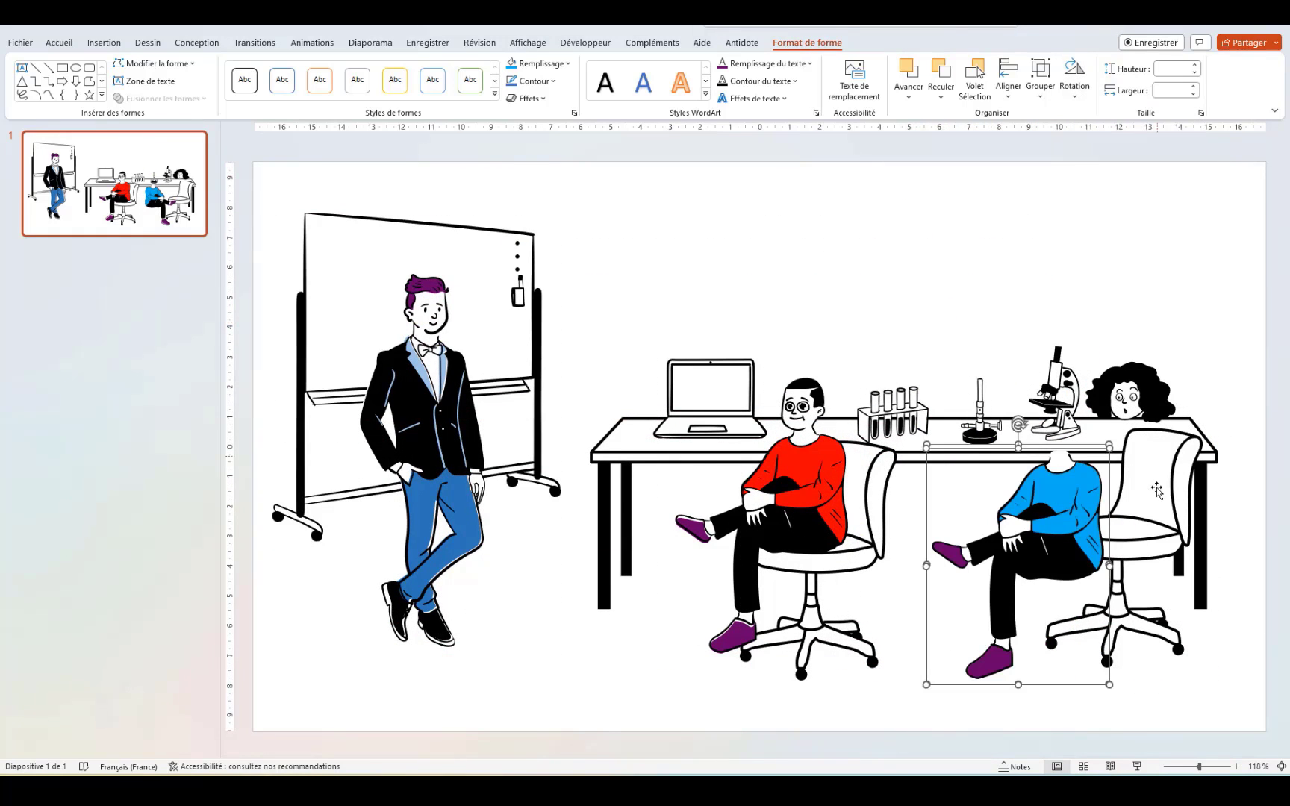